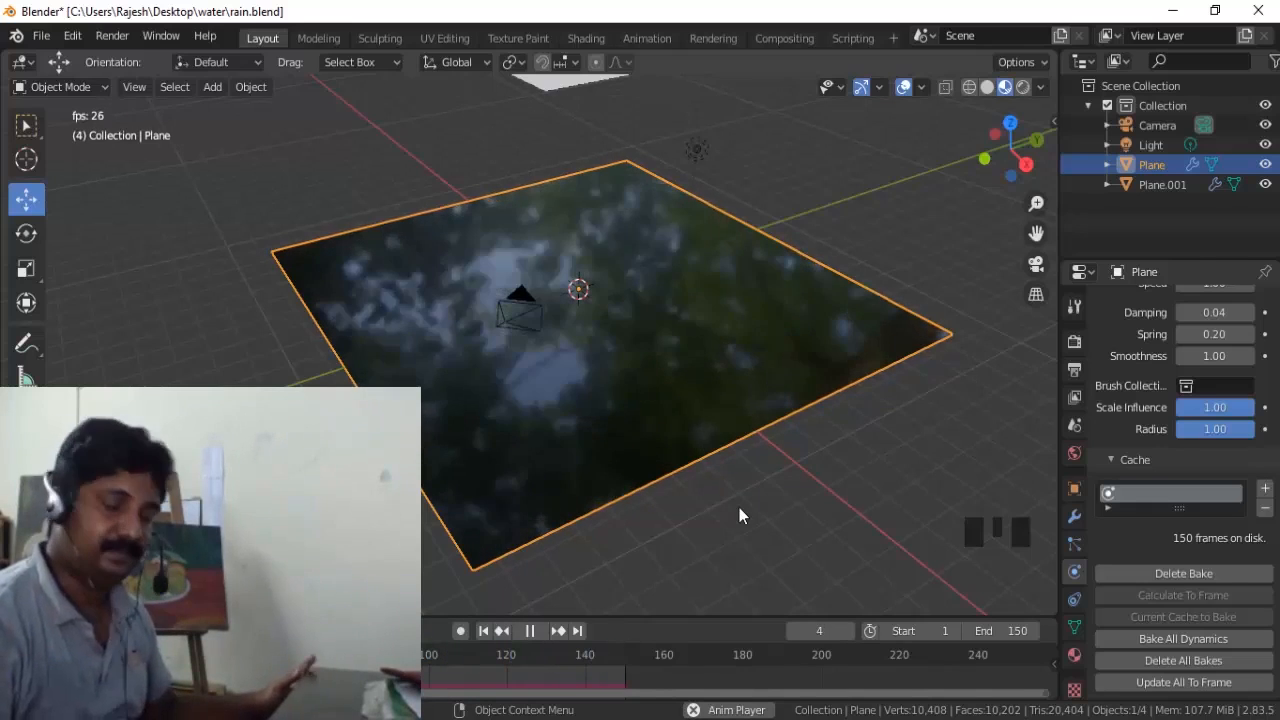
Add a plane mesh at the centre of the empty scene.
key(shift+a)
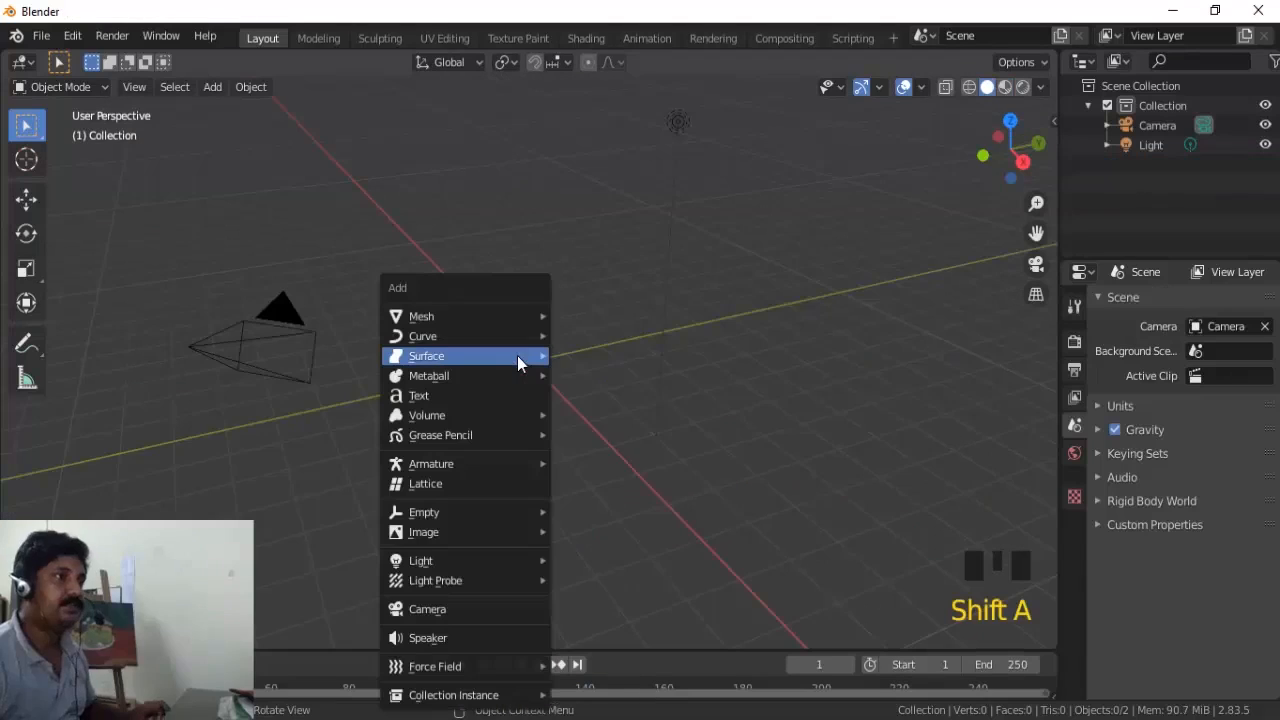
mouse_move(517, 362)
mouse_move(511, 320)
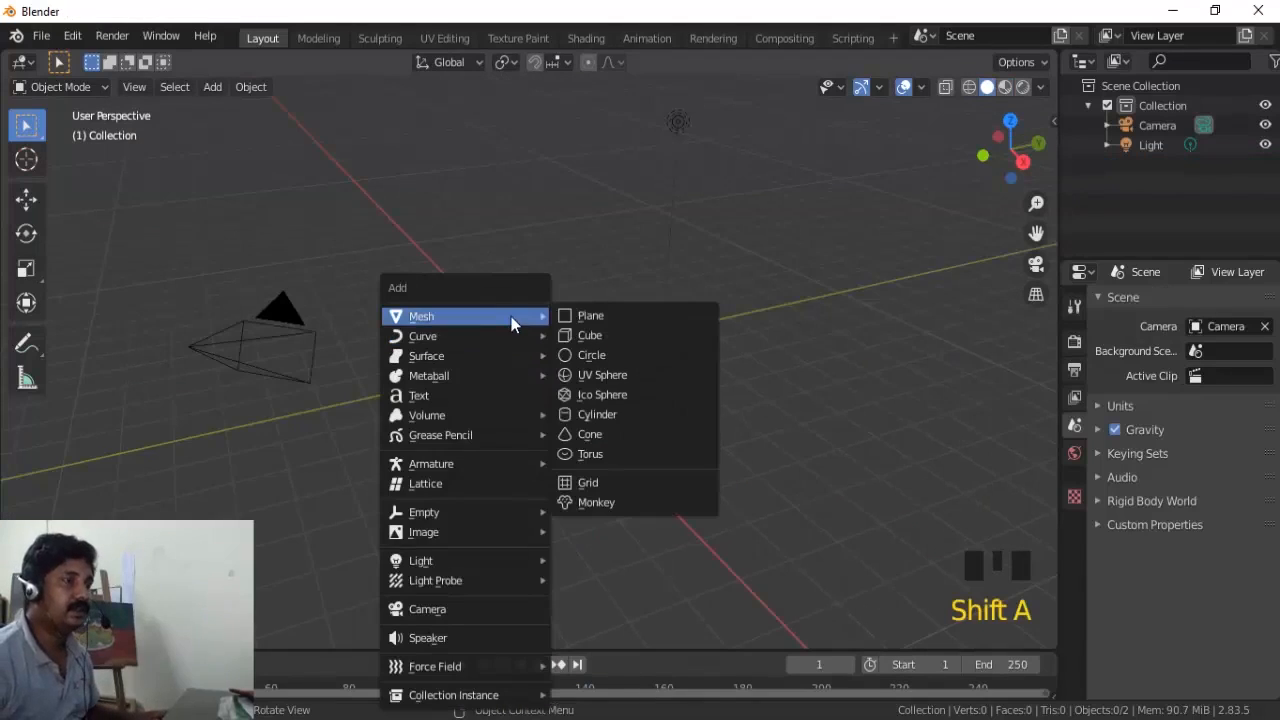
click(585, 315)
Scale the plane up uniformly to about 8.6.
scroll(666, 386, down, 2)
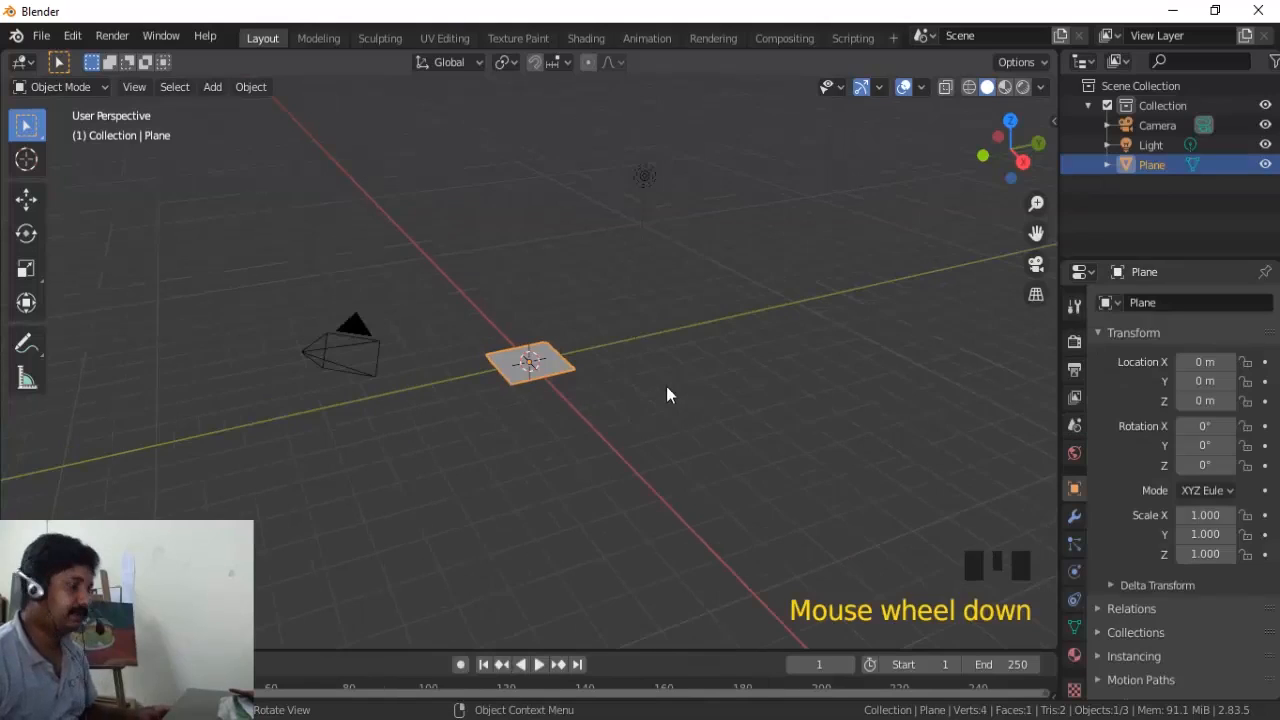
middle_drag(656, 418, 643, 428)
key(s)
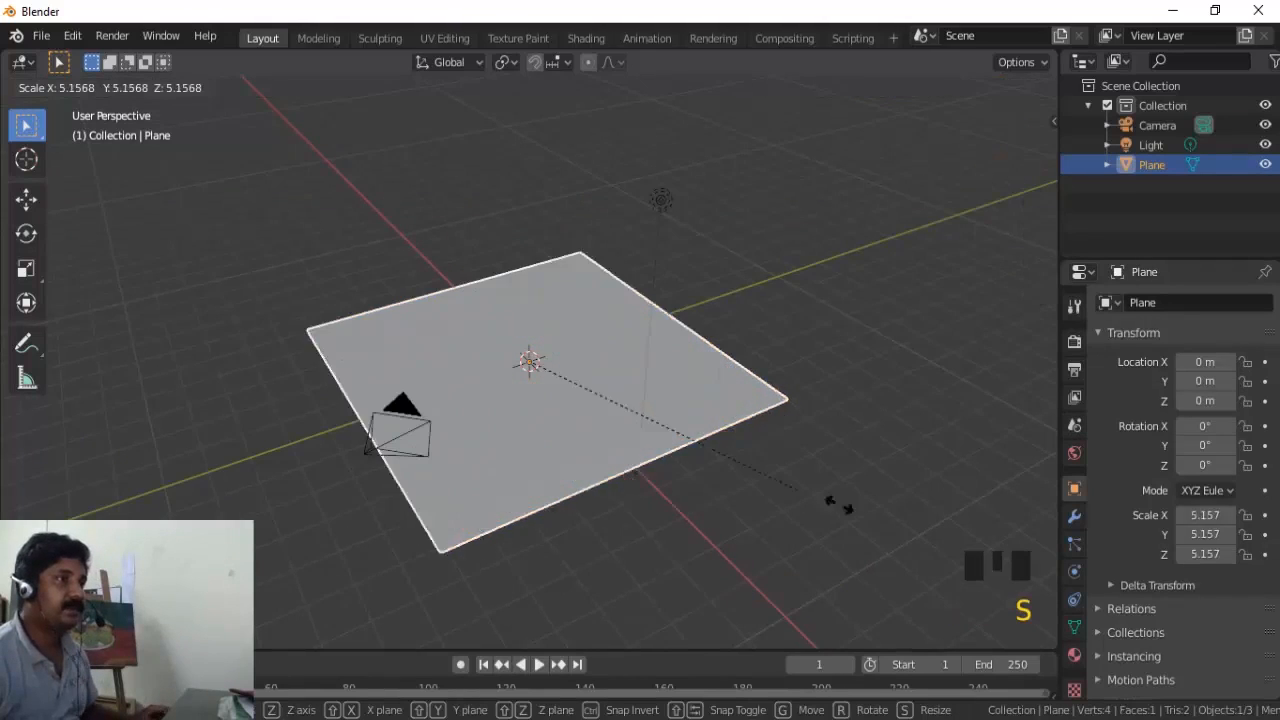
click(873, 487)
scroll(874, 490, down, 3)
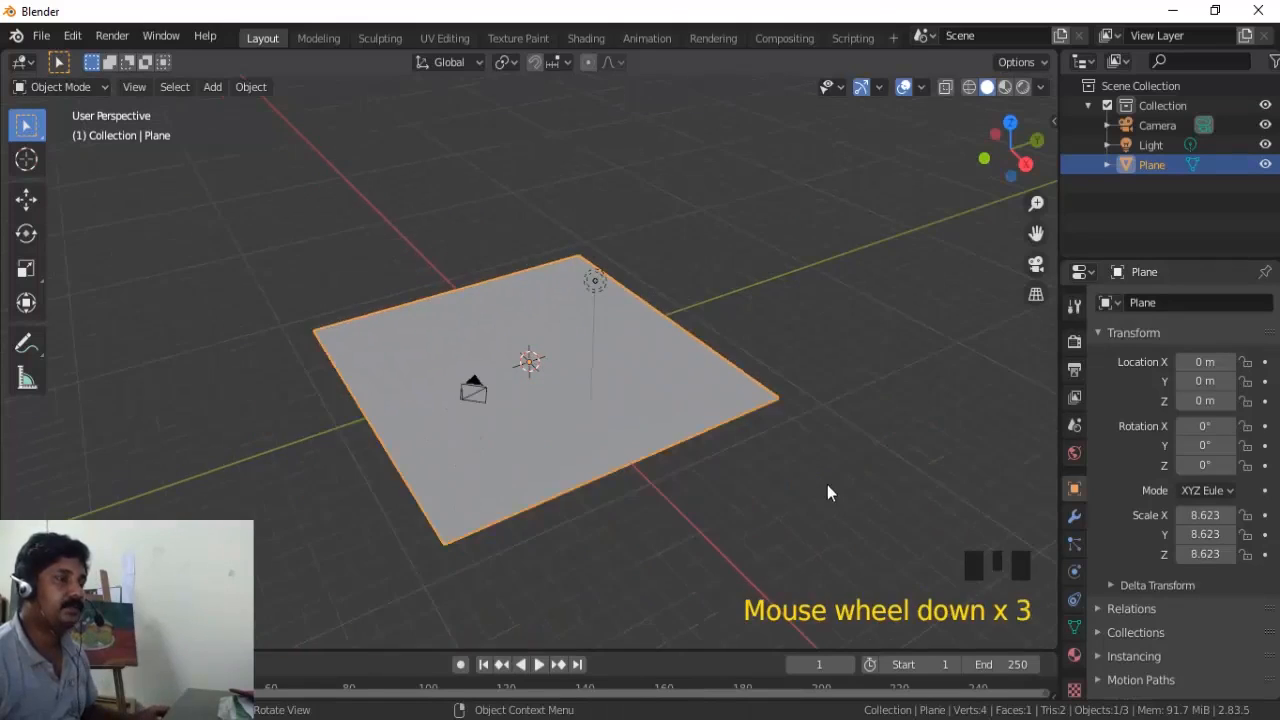
Add a UV sphere mesh at the centre of the plane.
middle_drag(828, 488, 718, 479)
key(shift+a)
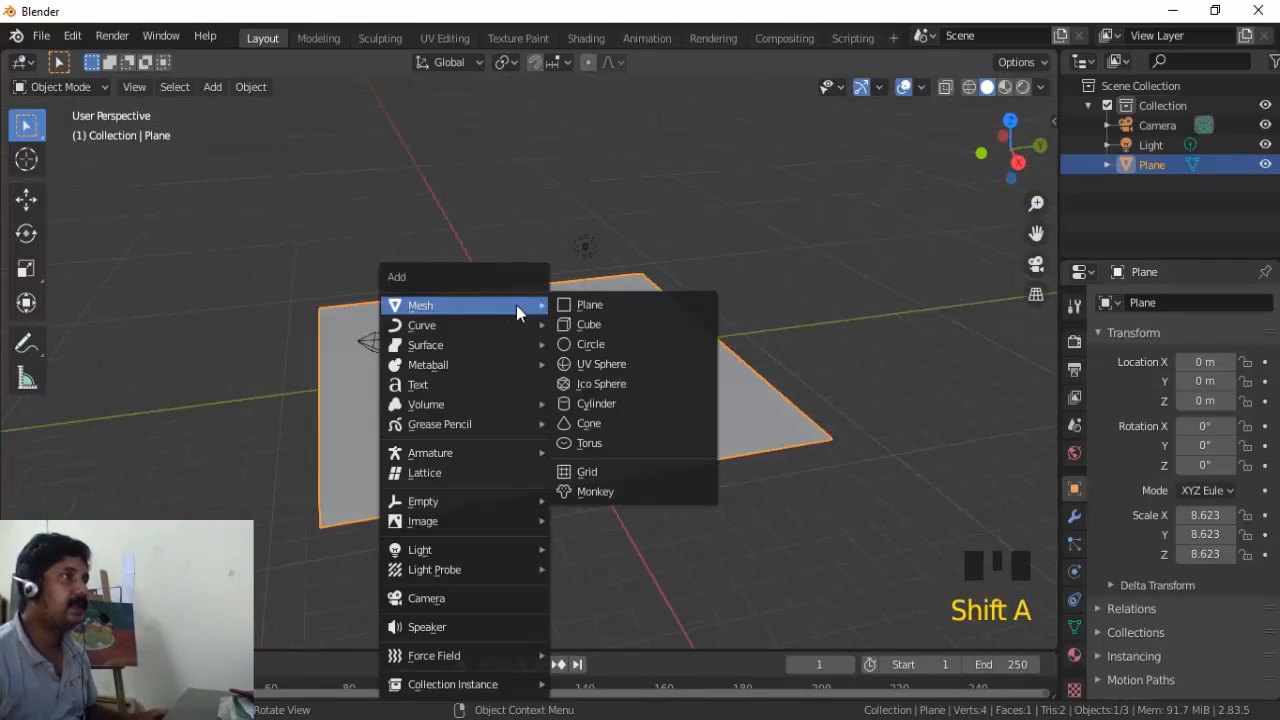
click(212, 87)
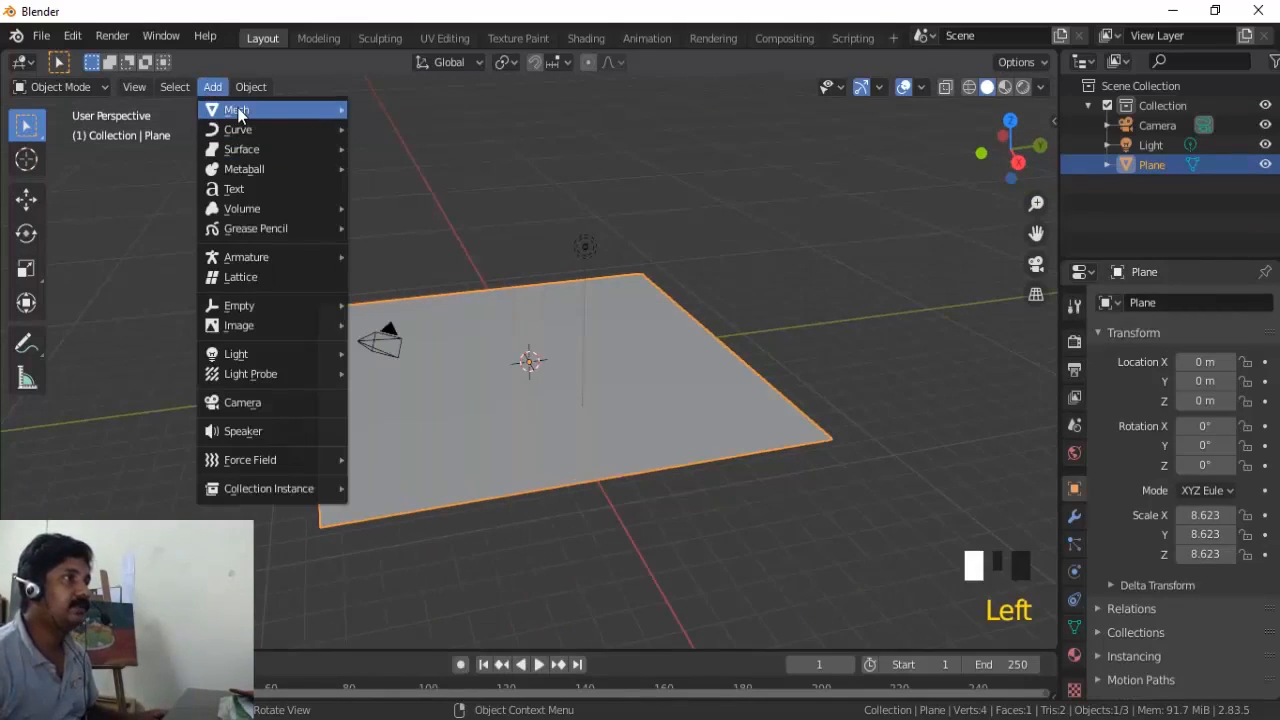
mouse_move(279, 110)
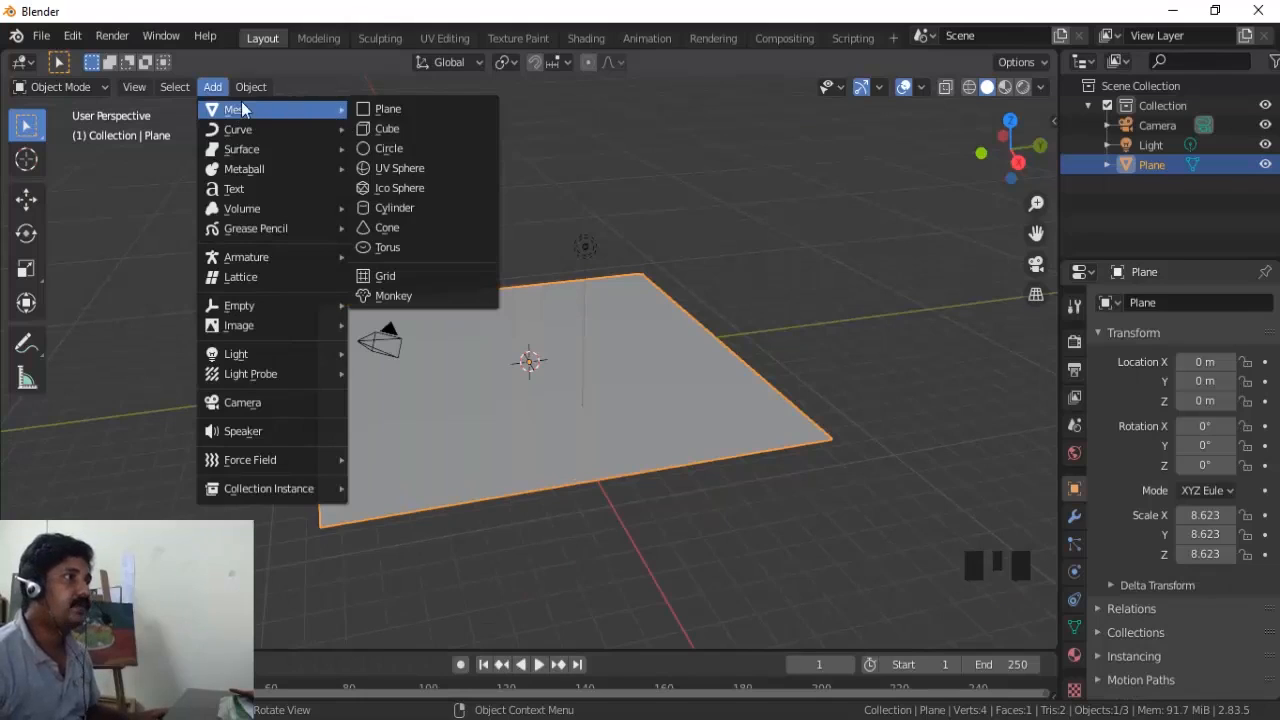
click(403, 167)
middle_drag(540, 380, 611, 424)
scroll(581, 430, up, 2)
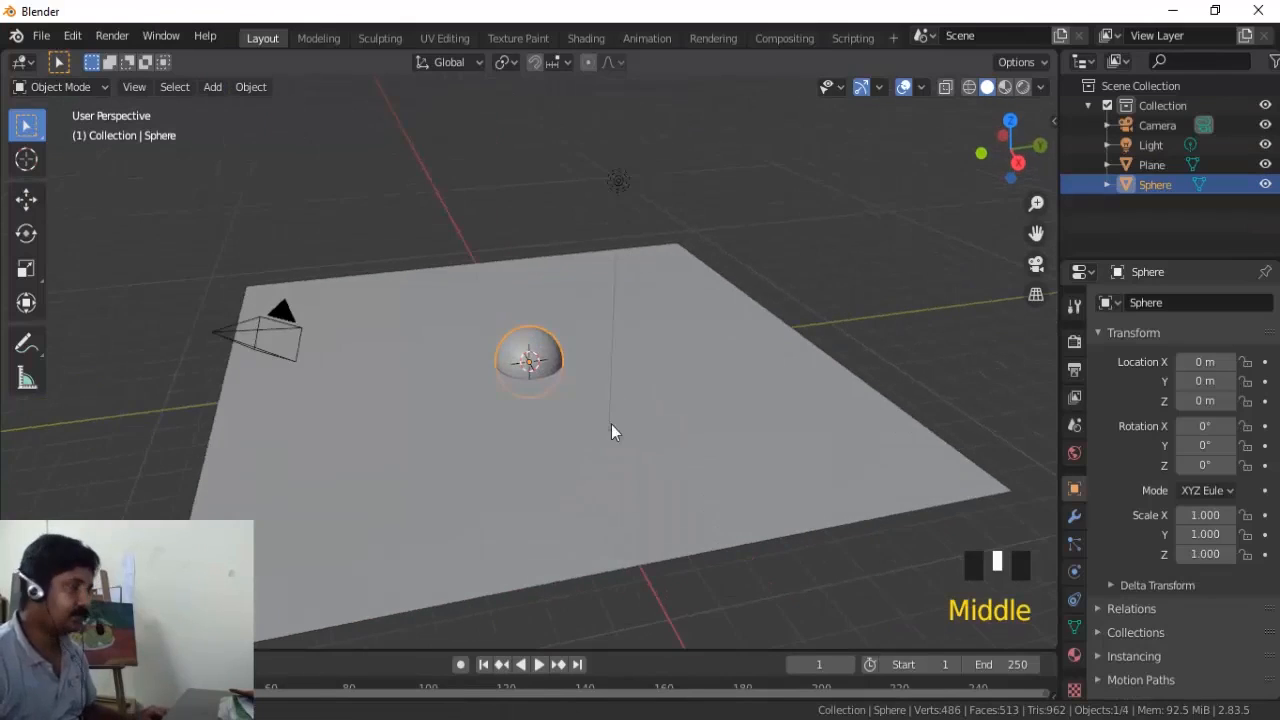
Move the sphere along the Y axis to just beyond the plane's edge.
click(26, 199)
drag(610, 368, 896, 352)
drag(836, 256, 843, 241)
middle_drag(843, 241, 659, 360)
Select the plane, enter Edit Mode and subdivide its whole face.
click(695, 446)
scroll(647, 377, down, 1)
click(75, 88)
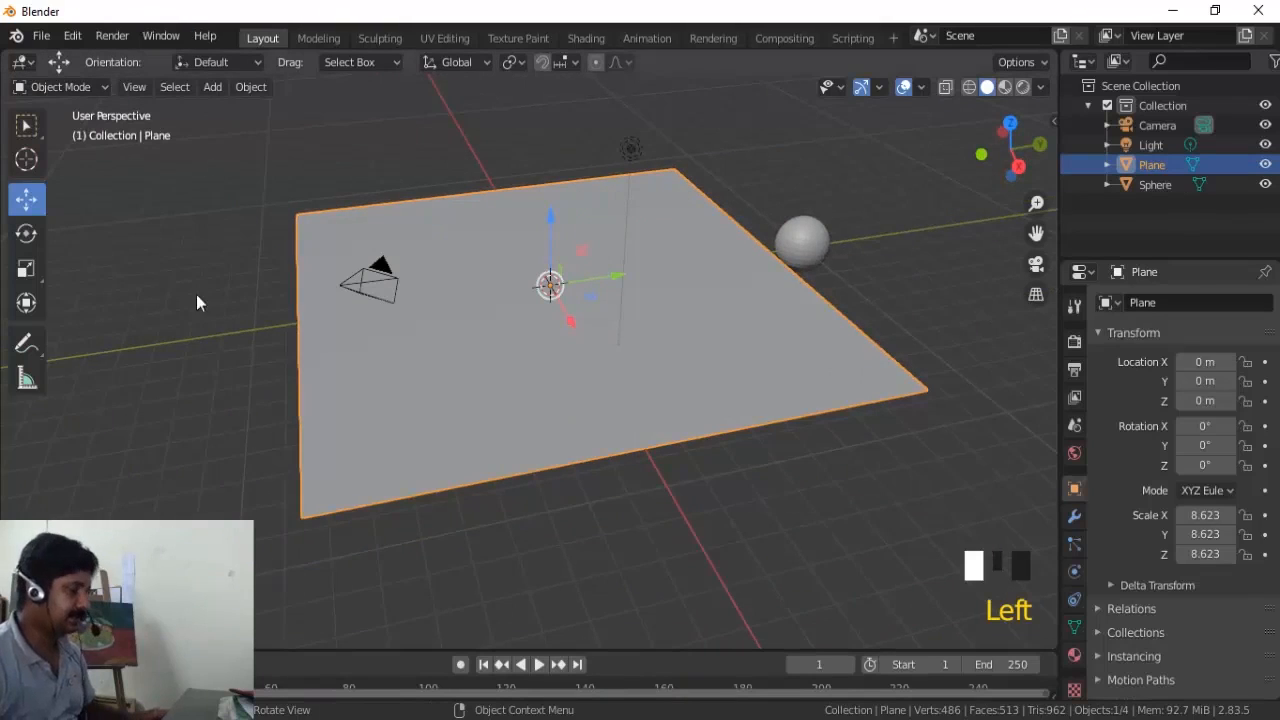
key(Tab)
middle_drag(438, 261, 534, 366)
scroll(611, 325, down, 1)
middle_drag(611, 325, 580, 252)
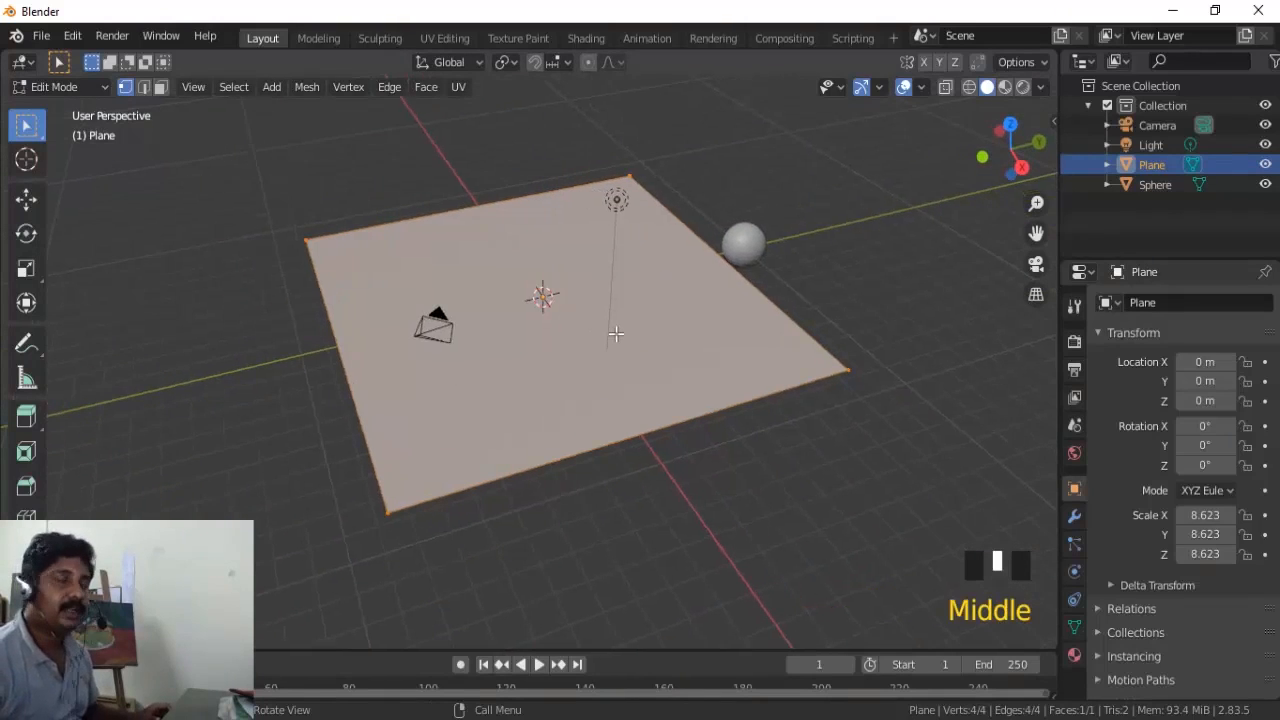
right_click(576, 262)
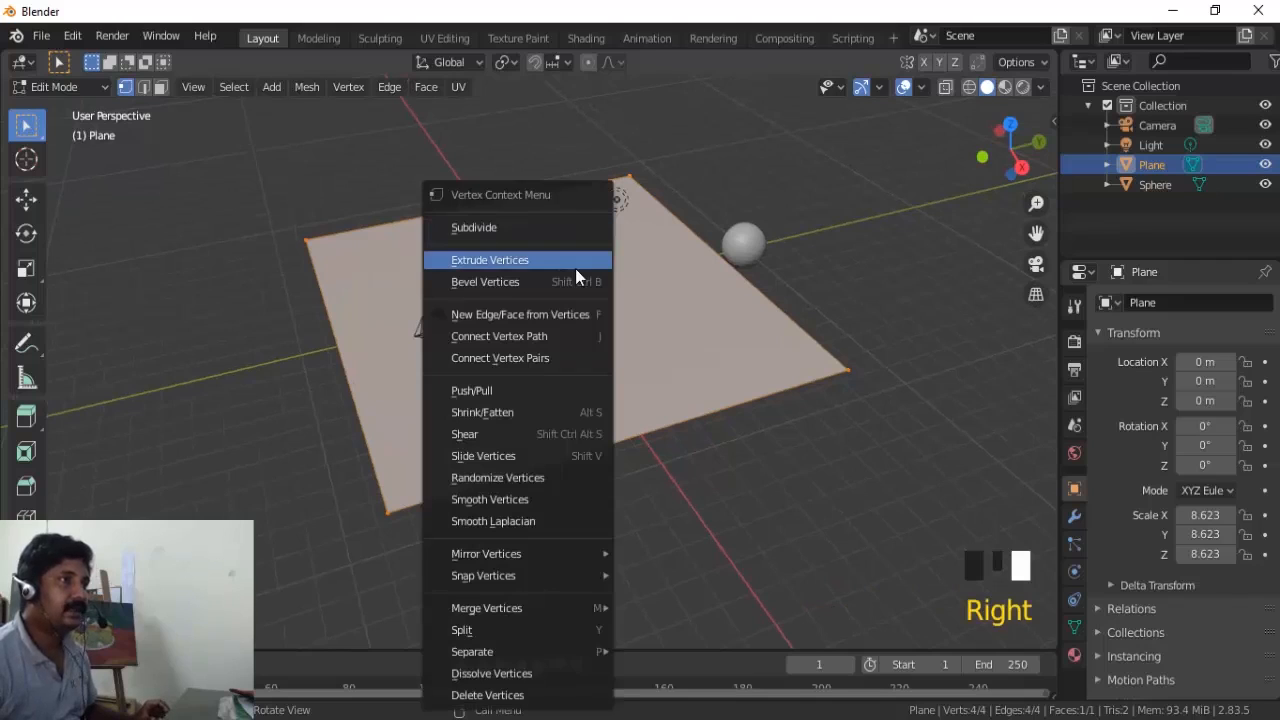
click(493, 226)
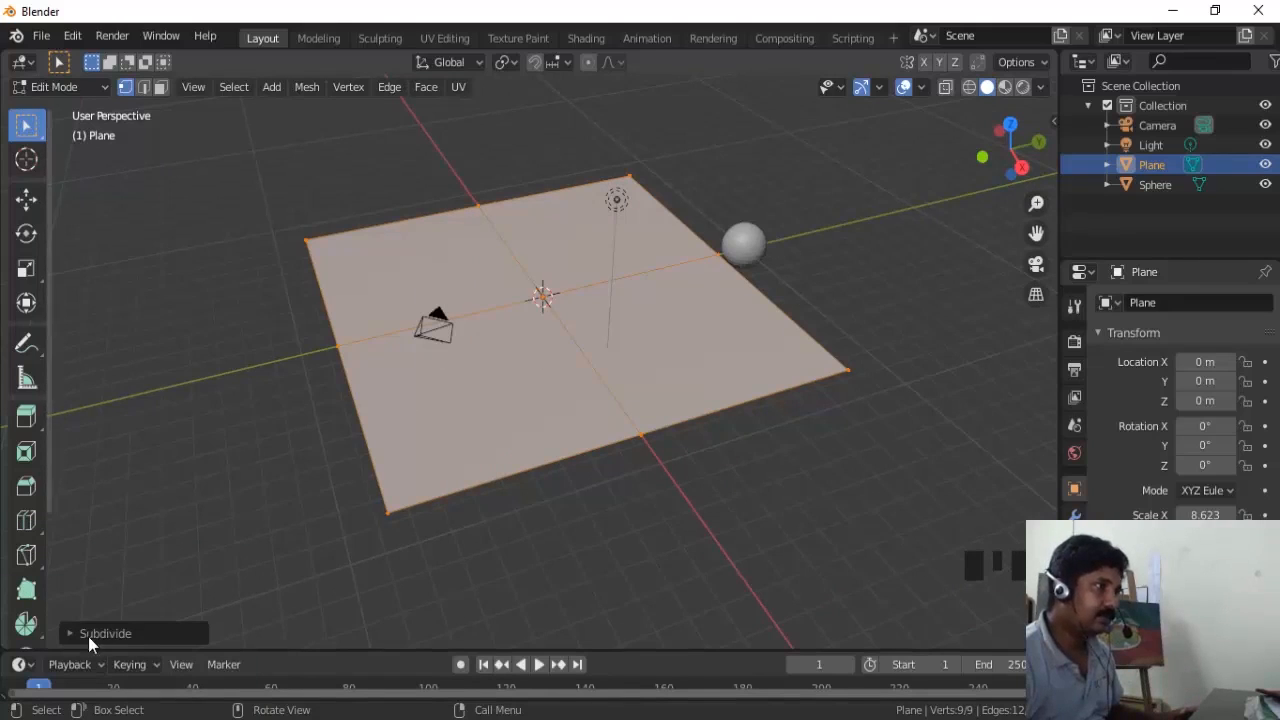
Set the Subdivide operation's number of cuts to 100.
click(70, 633)
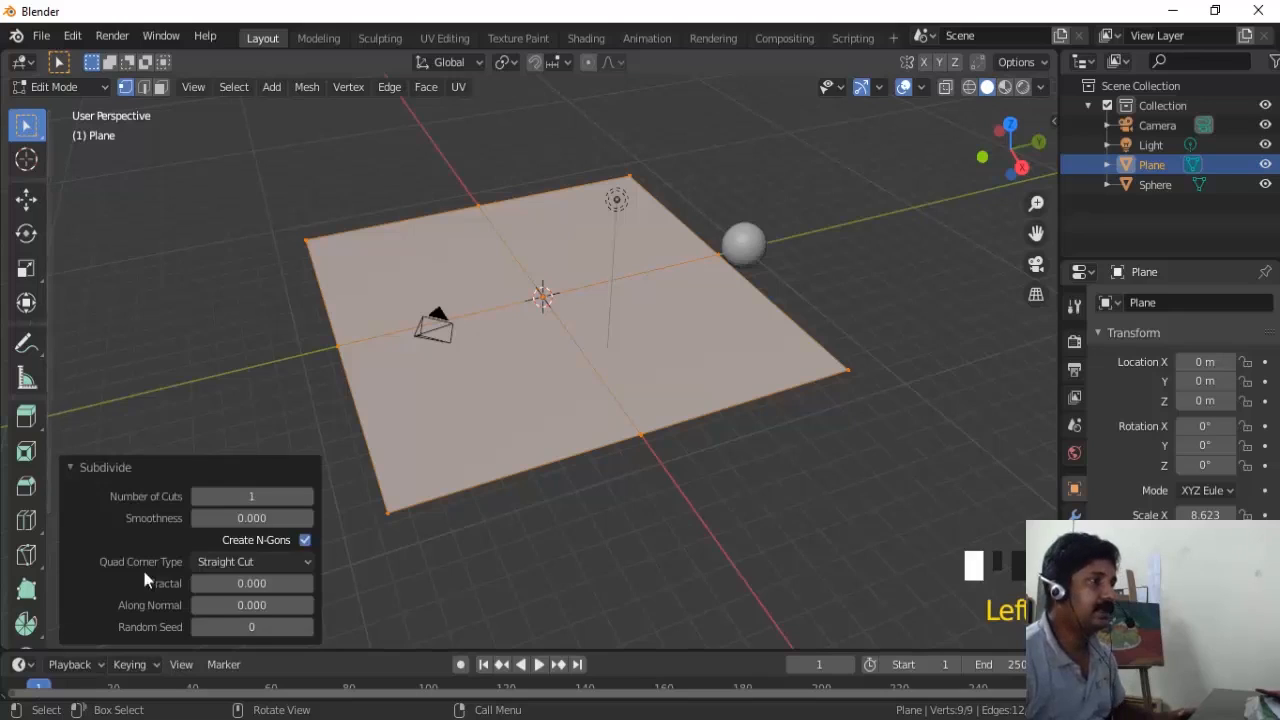
double_click(259, 497)
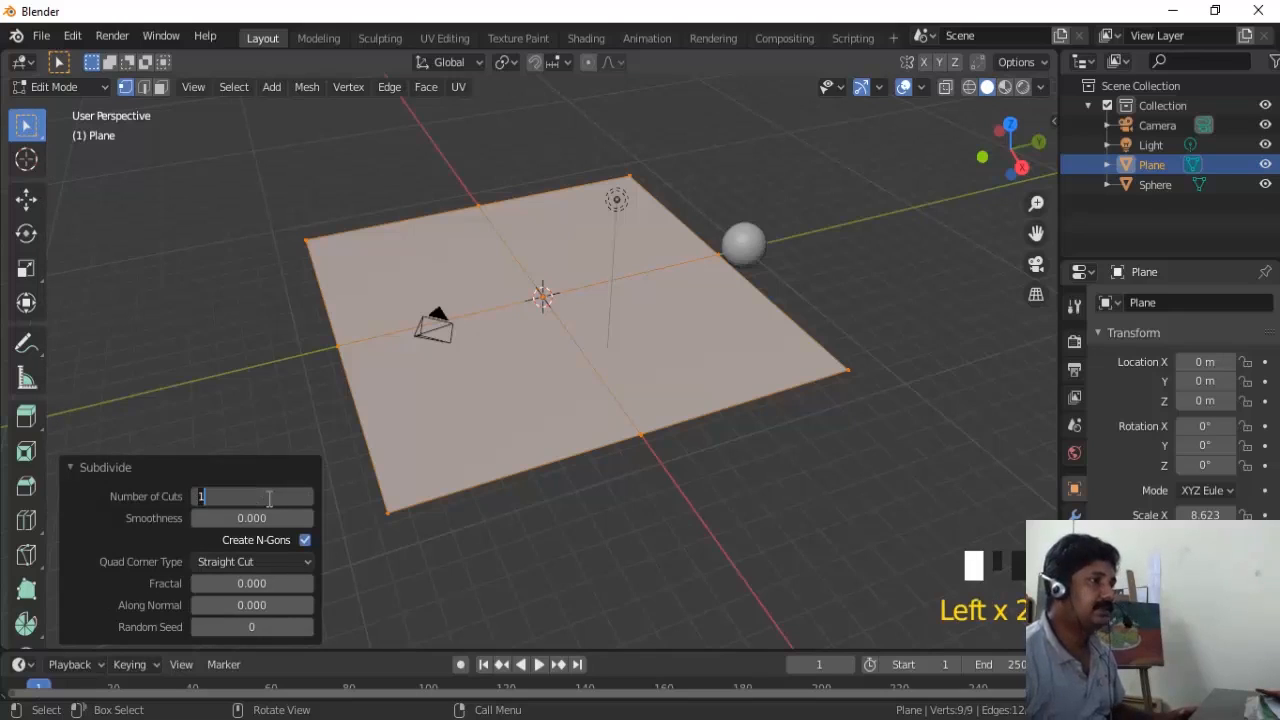
text(100)
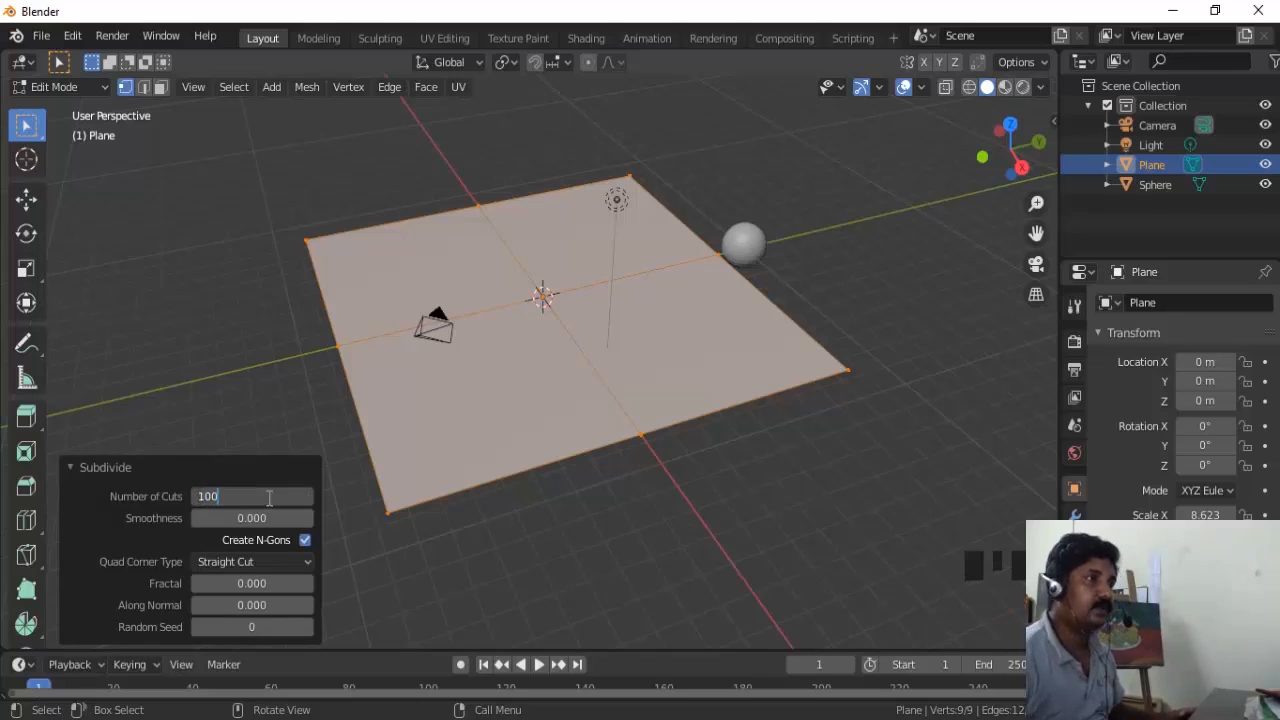
key(Return)
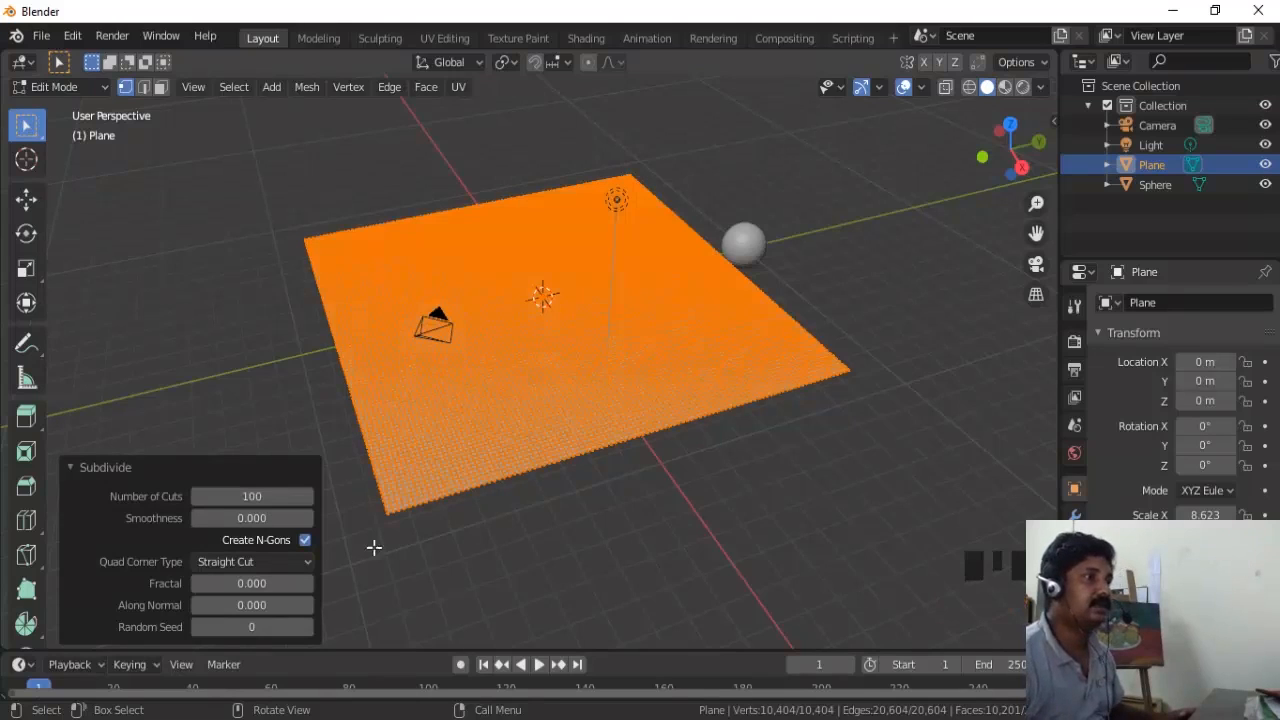
click(73, 466)
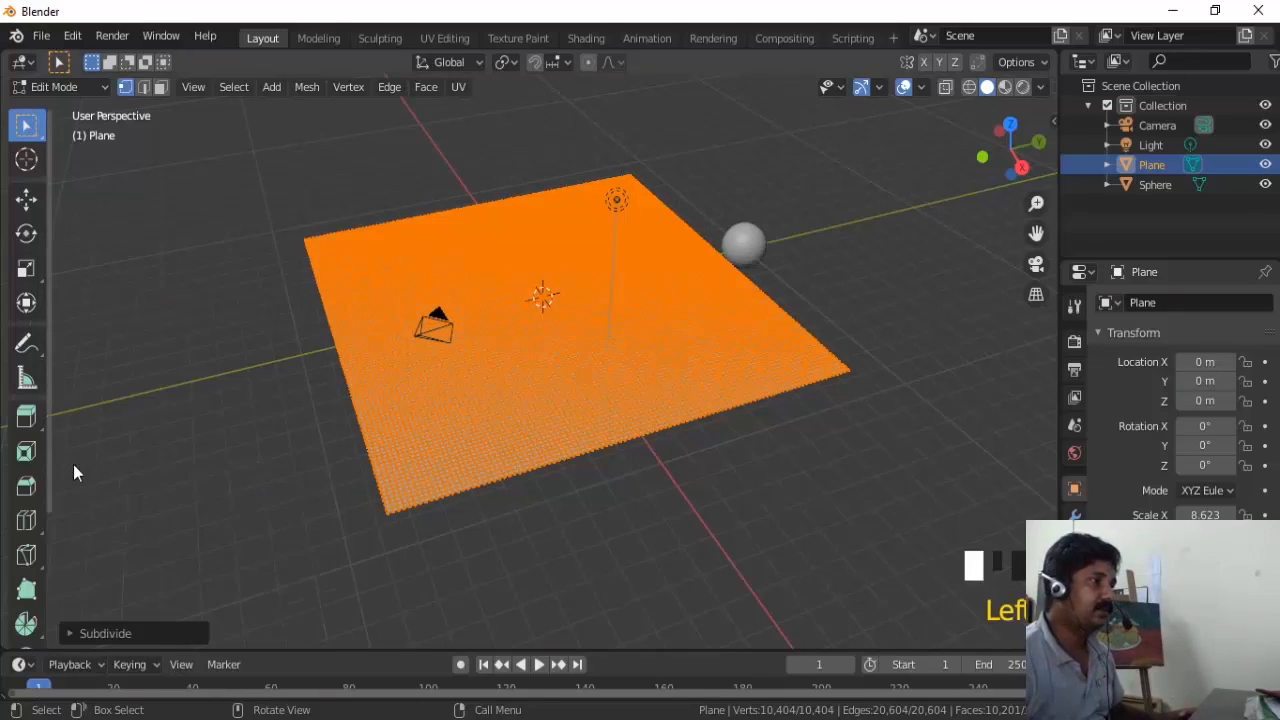
Inspect the plane's dense subdivided mesh up close and return to Object Mode.
scroll(621, 448, up, 2)
middle_drag(621, 448, 641, 537)
scroll(801, 498, down, 2)
scroll(698, 539, up, 1)
scroll(698, 539, down, 3)
key(Tab)
scroll(727, 491, down, 1)
middle_drag(727, 491, 756, 489)
scroll(677, 492, up, 1)
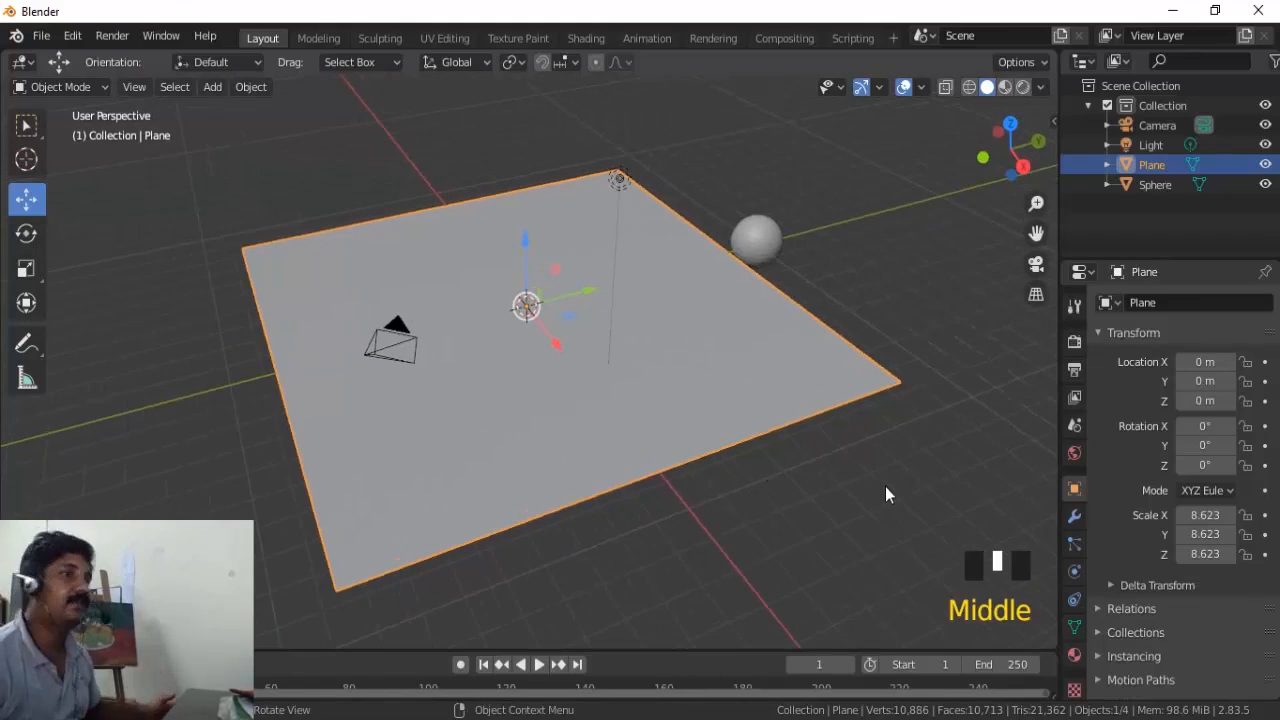
Enable Dynamic Paint physics on the sphere, set its type to Brush and add the brush.
click(1073, 572)
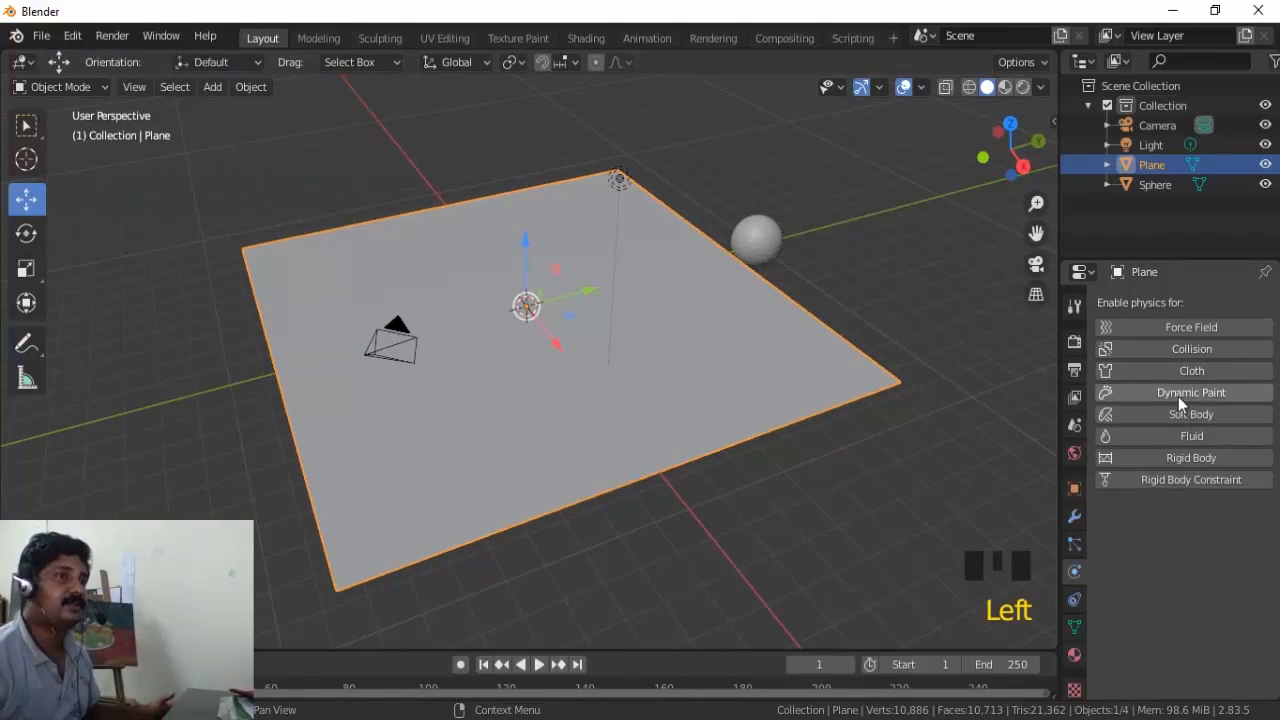
middle_drag(641, 552, 773, 485)
click(779, 256)
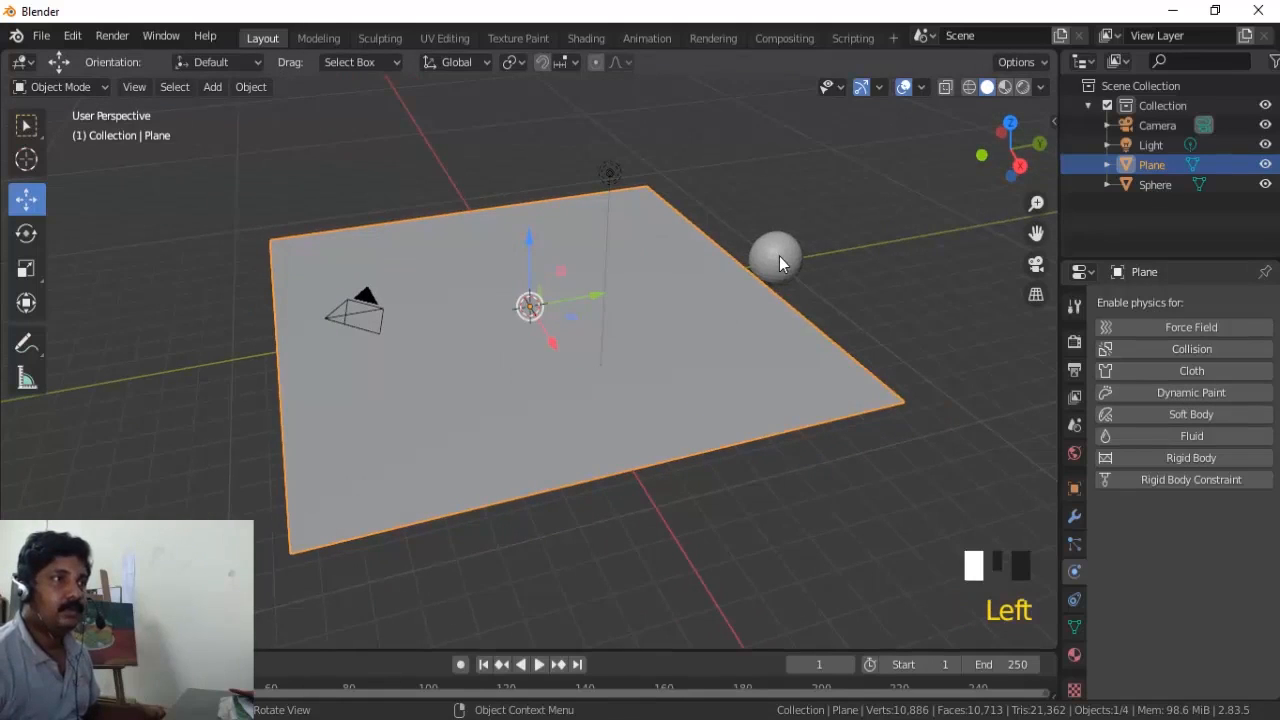
click(1193, 390)
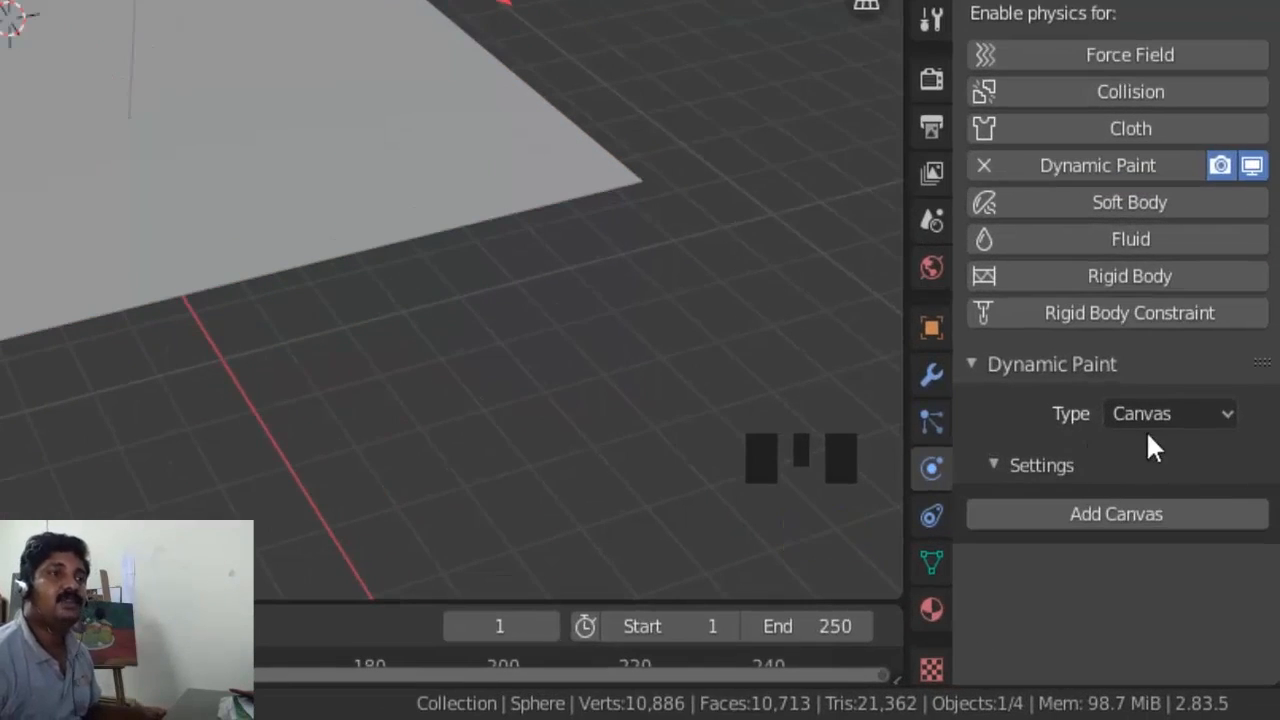
click(1198, 427)
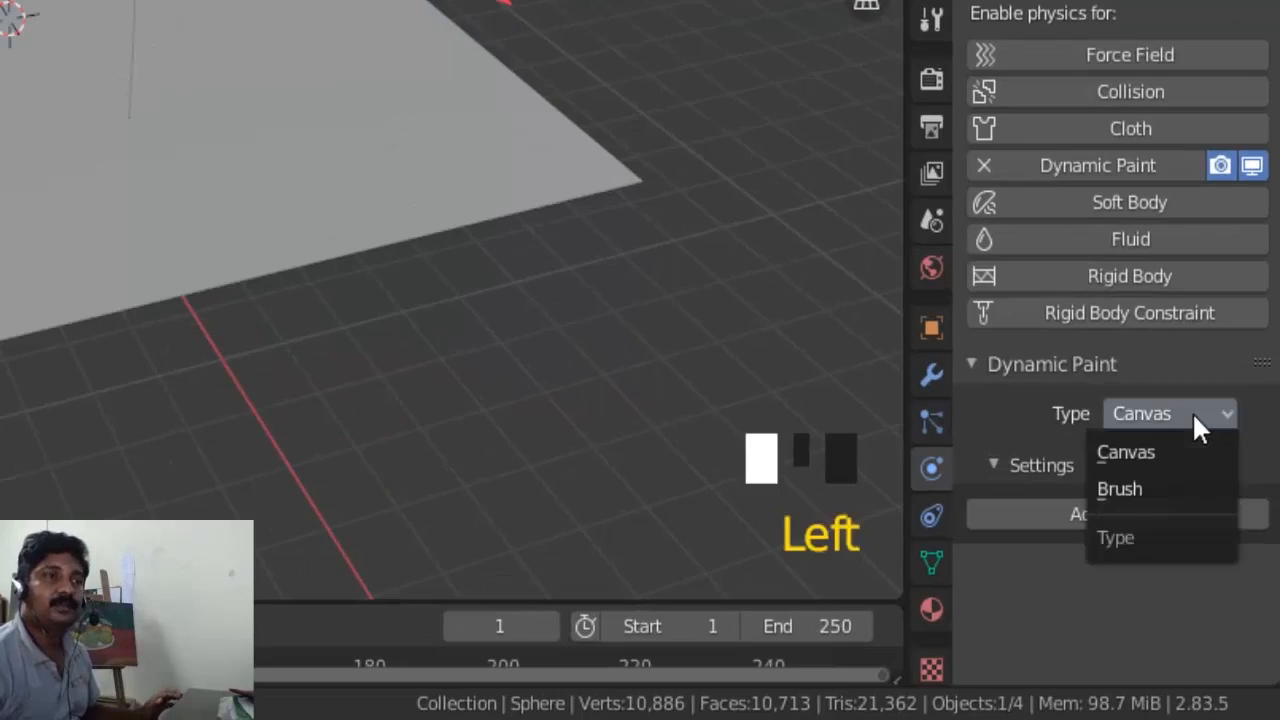
click(1133, 480)
scroll(1025, 459, down, 1)
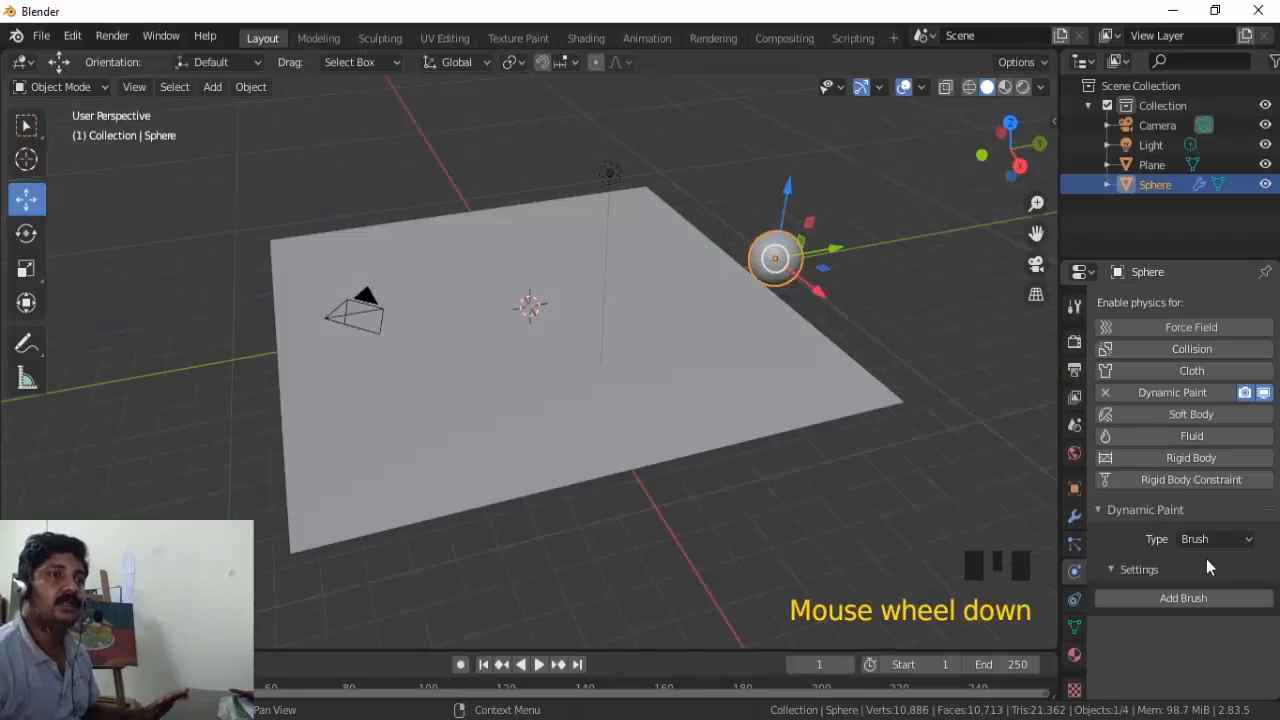
click(1126, 516)
scroll(1225, 558, down, 5)
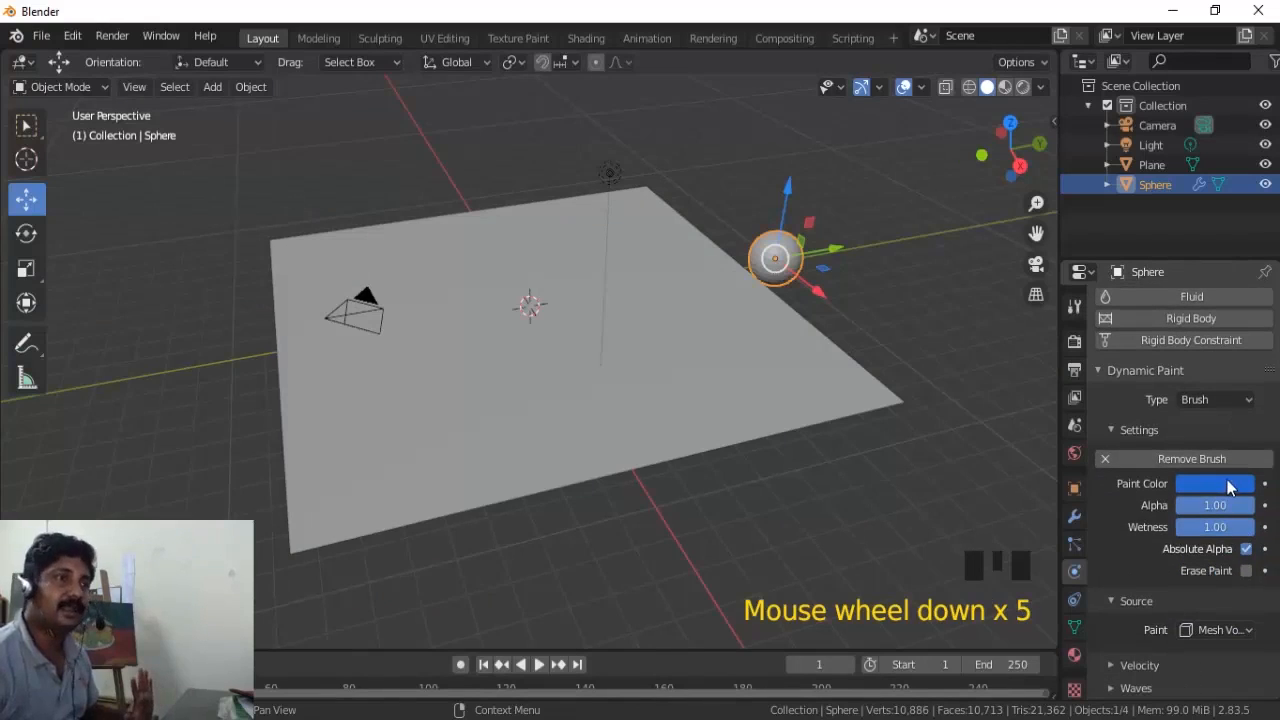
Enable Dynamic Paint physics on the plane with the type Canvas and add the canvas.
click(802, 518)
click(732, 404)
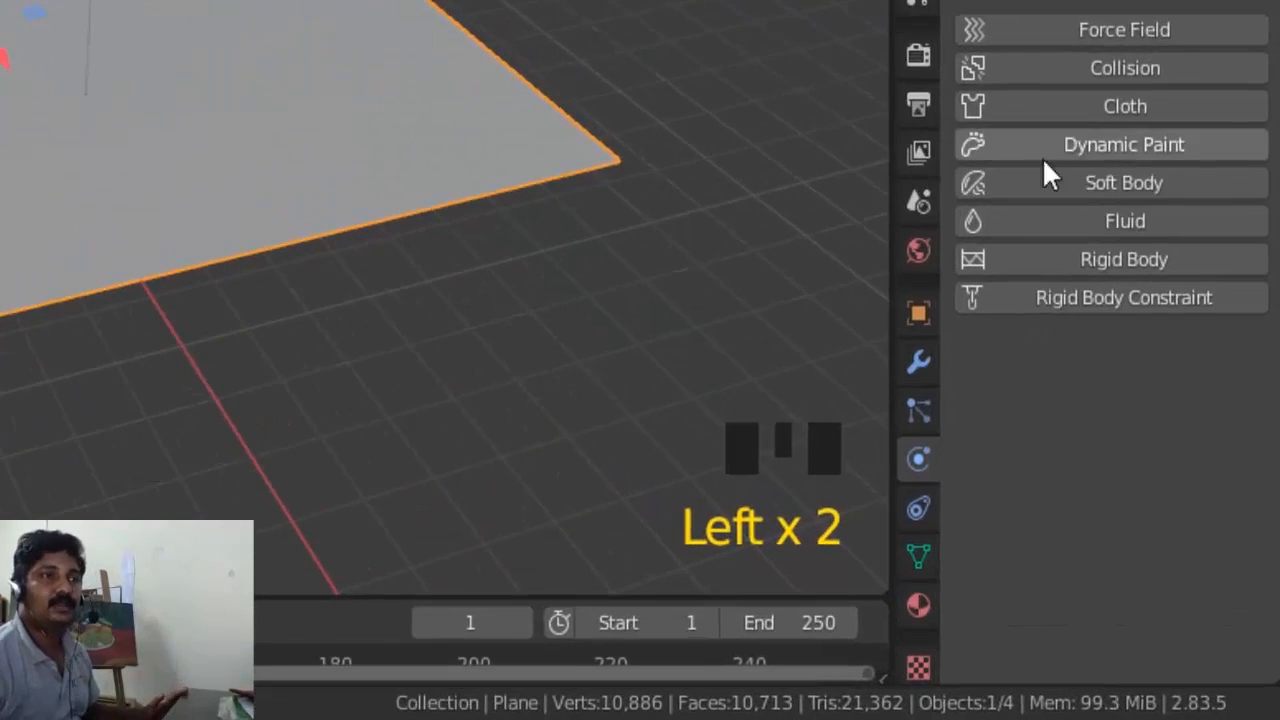
click(1142, 147)
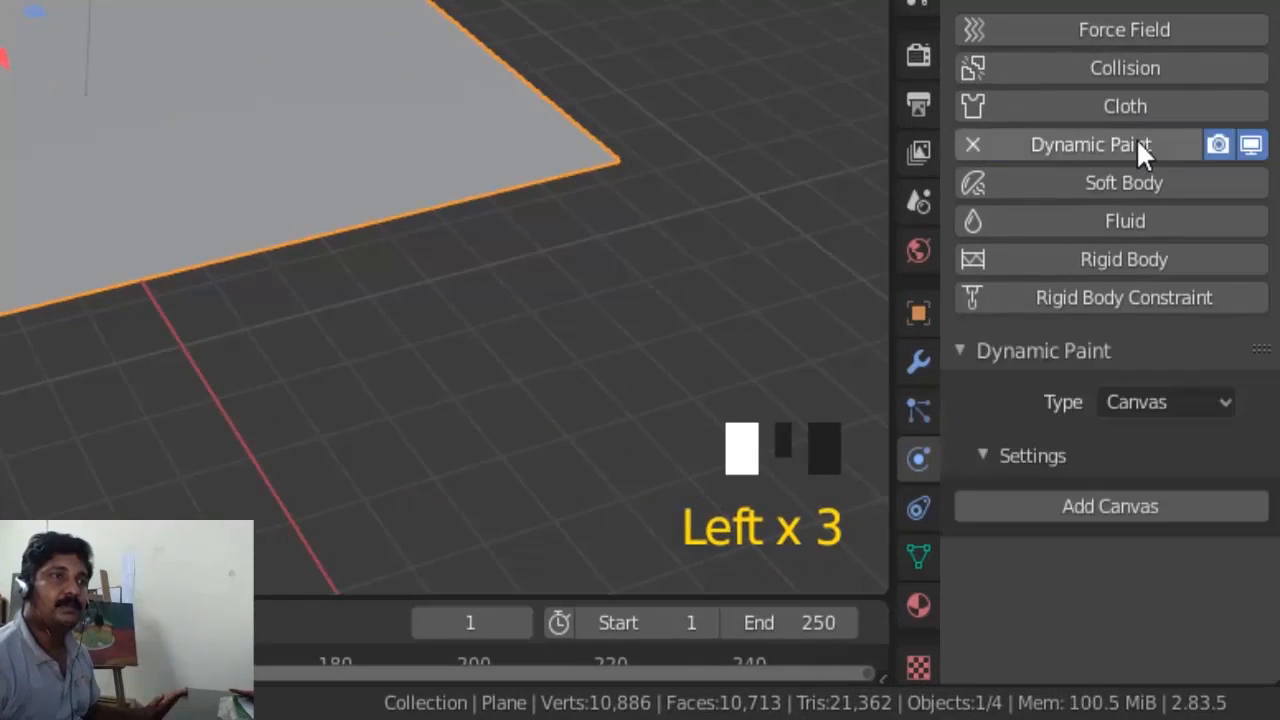
click(1202, 401)
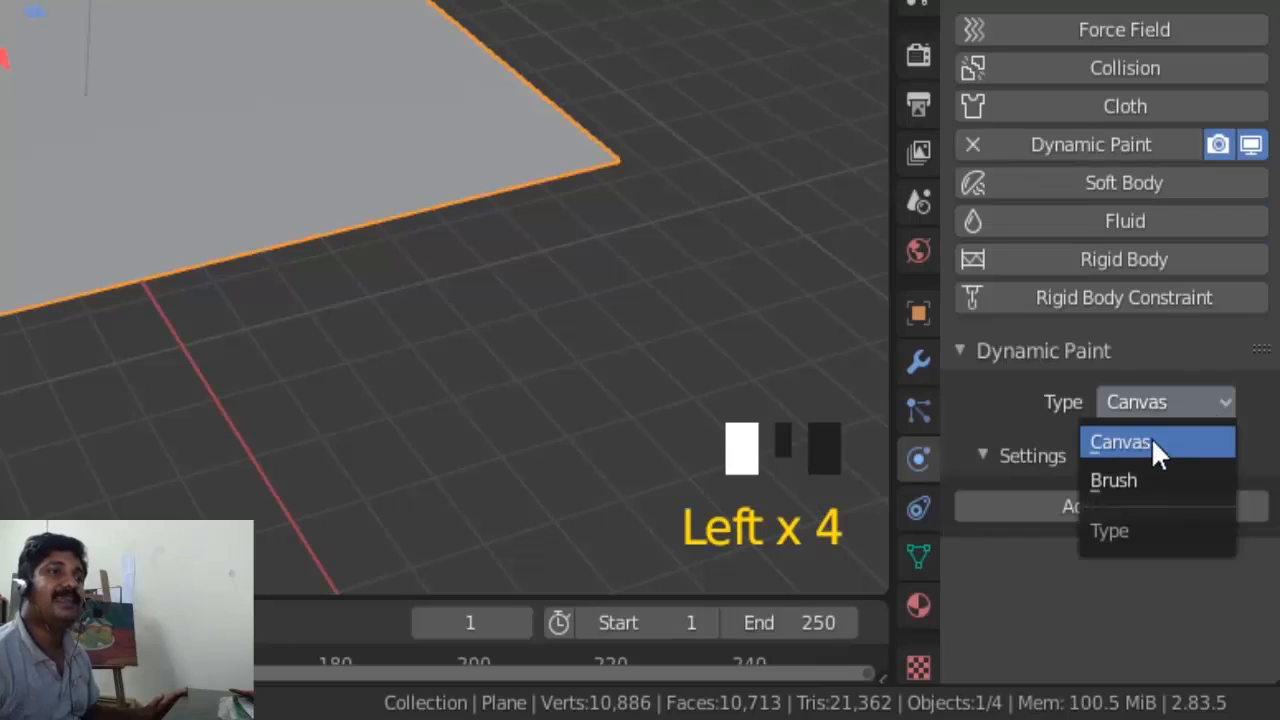
click(1141, 442)
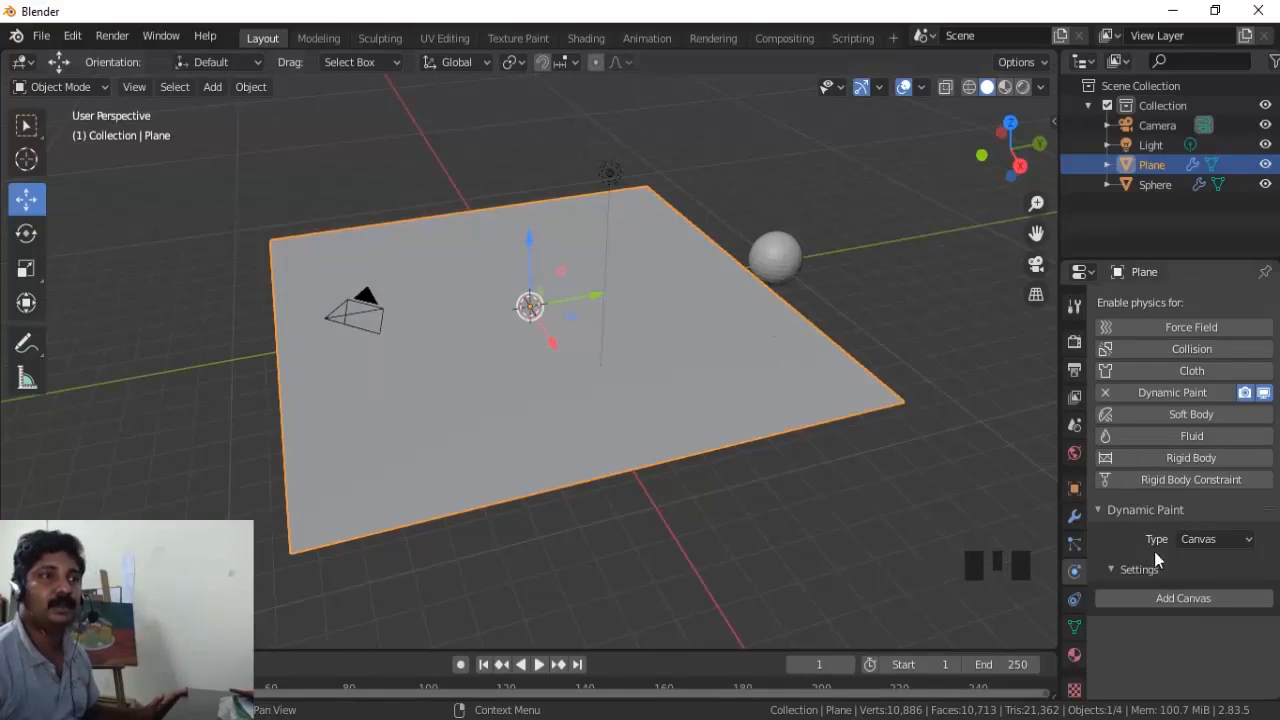
click(1185, 605)
scroll(1217, 552, down, 8)
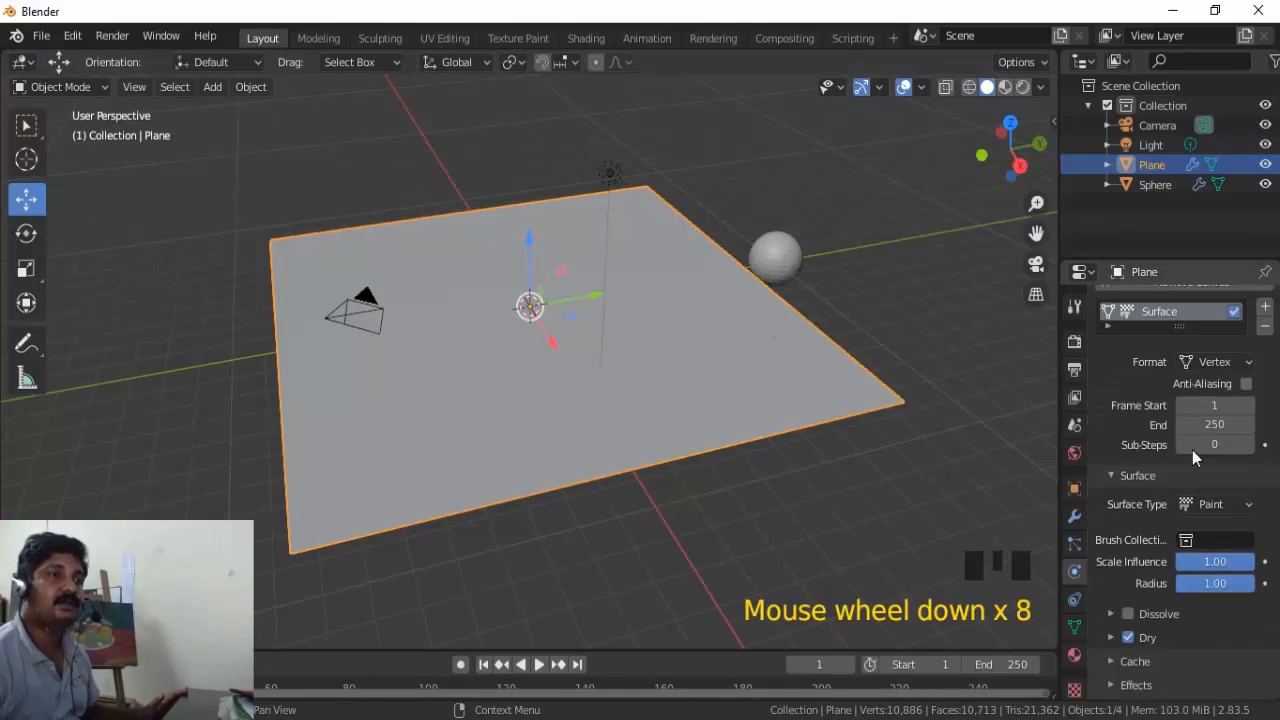
Enlarge the timeline and insert a Location keyframe for the sphere at frame 1.
scroll(848, 550, up, 2)
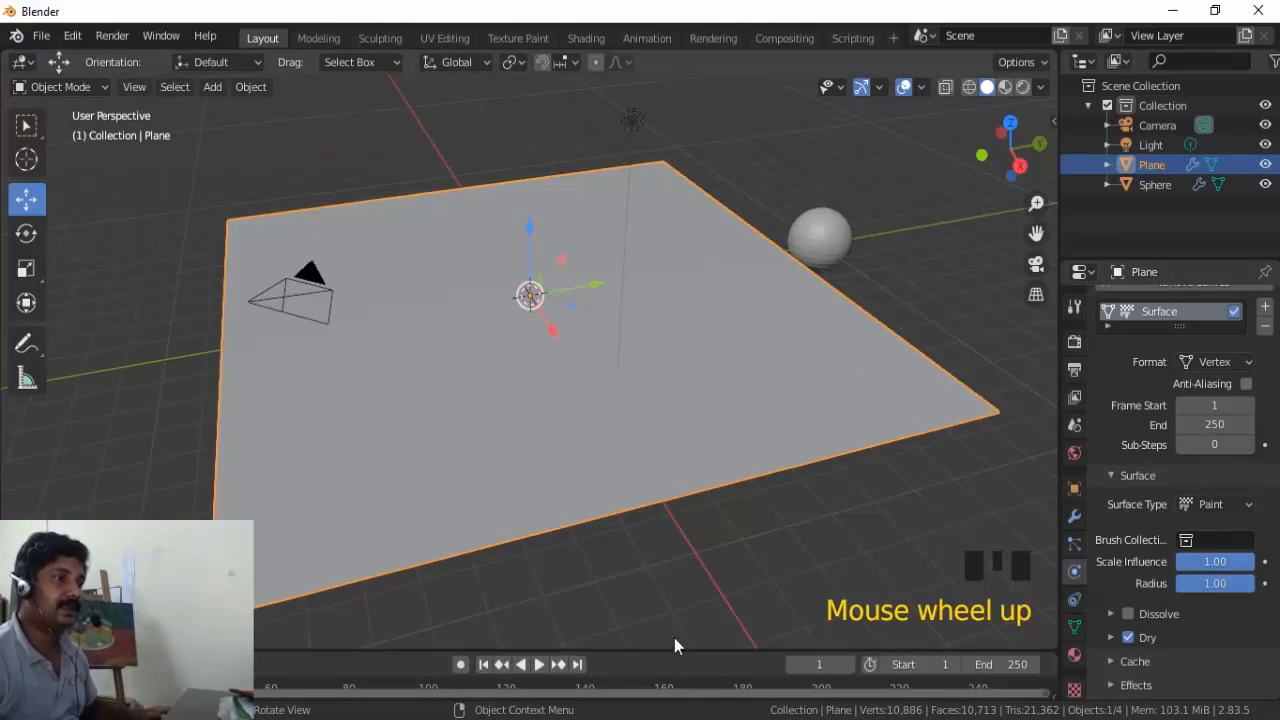
mouse_move(656, 650)
mouse_down()
mouse_move(663, 606)
mouse_move(628, 626)
mouse_move(632, 614)
mouse_up()
click(831, 209)
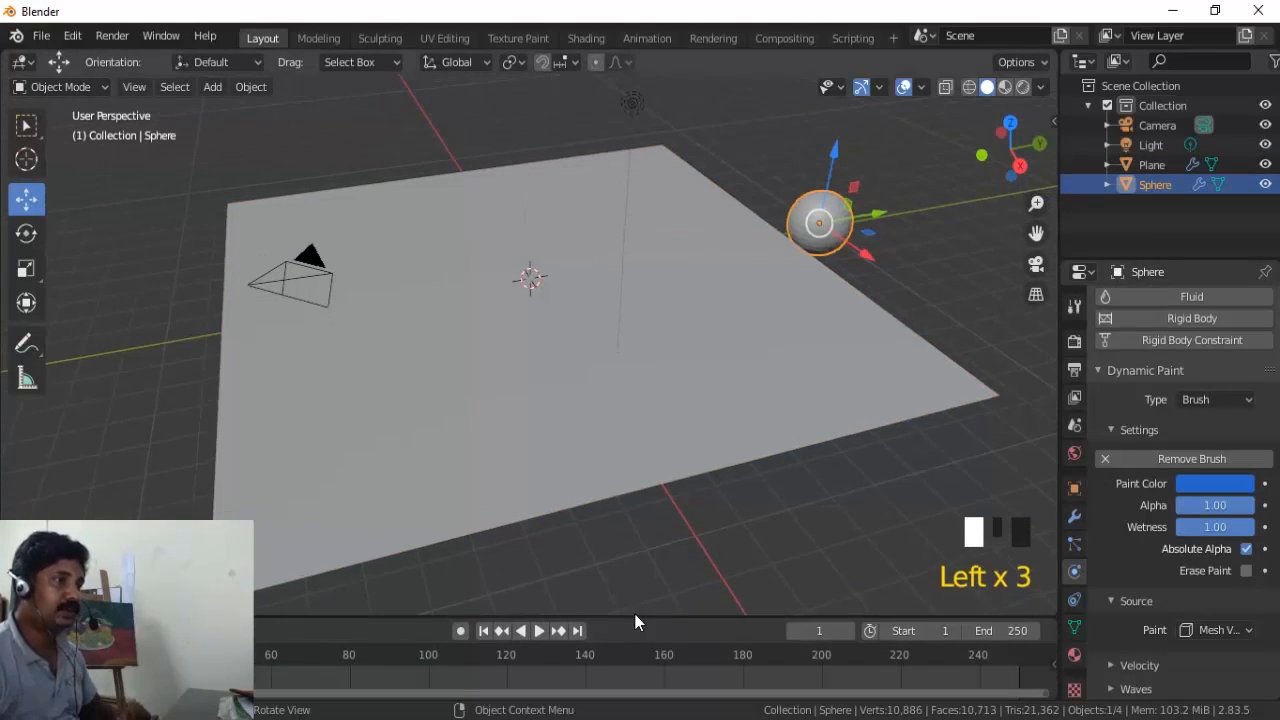
click(31, 668)
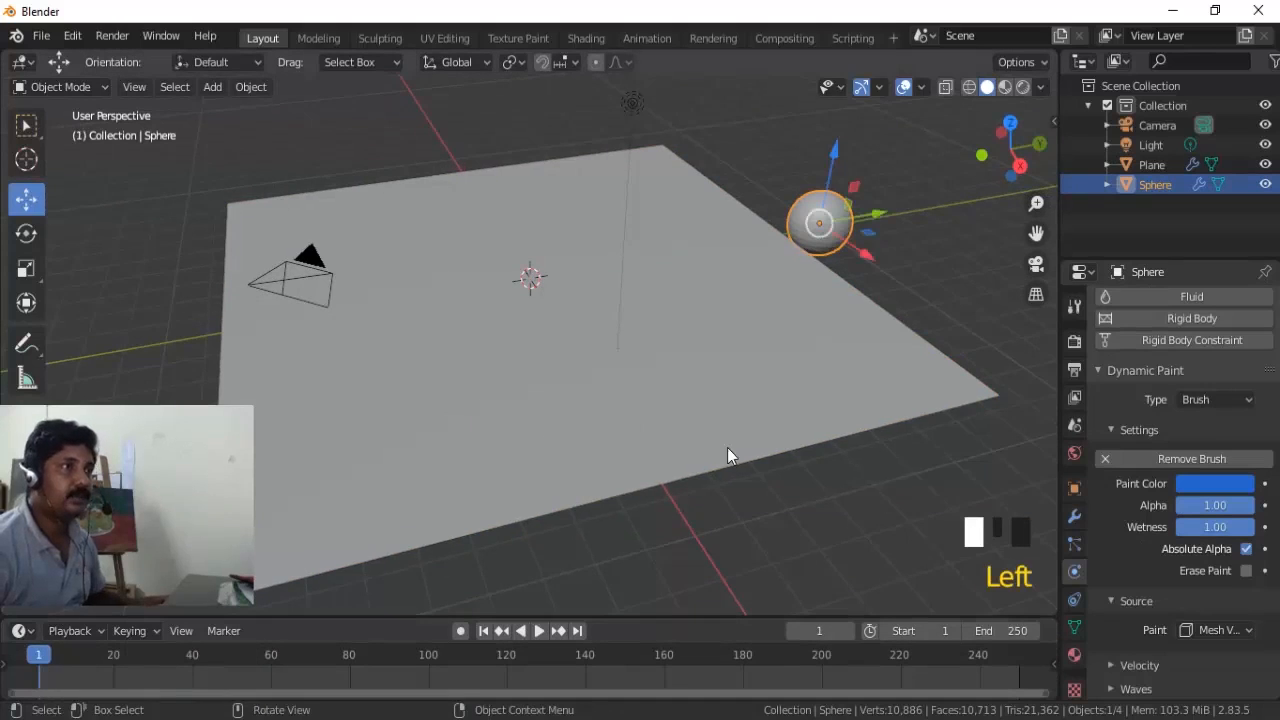
middle_drag(698, 439, 710, 443)
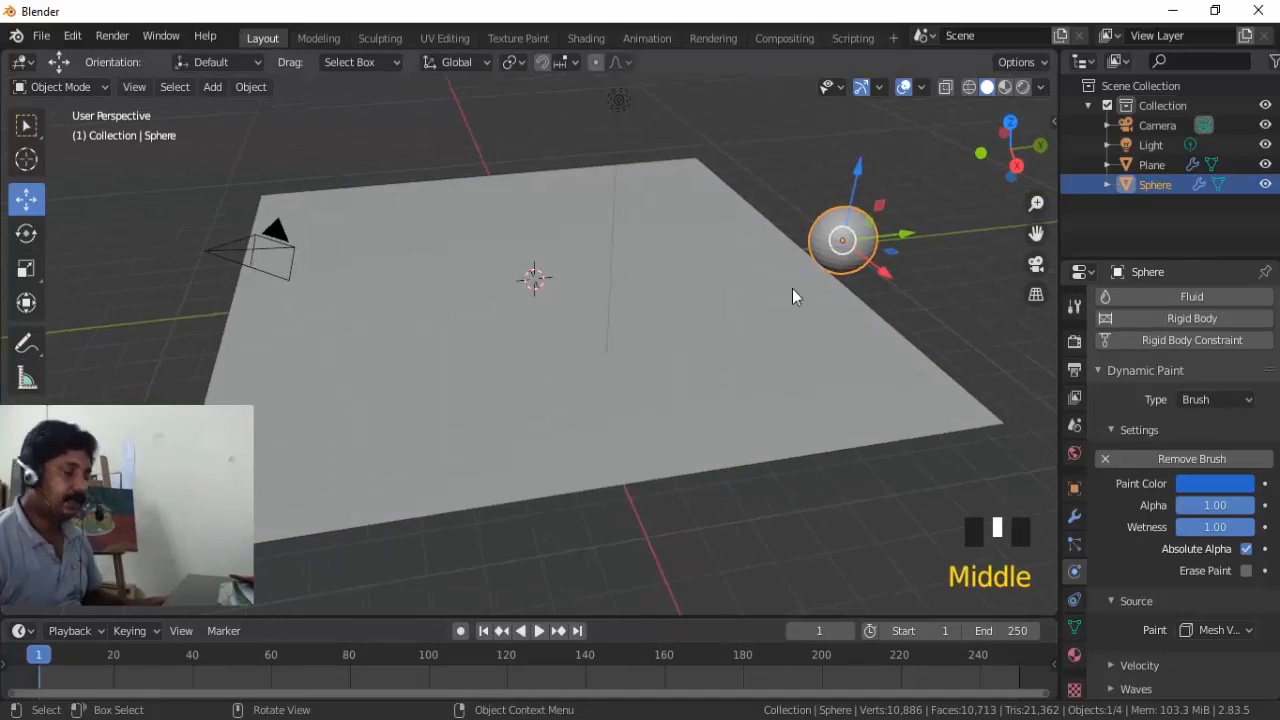
key(i)
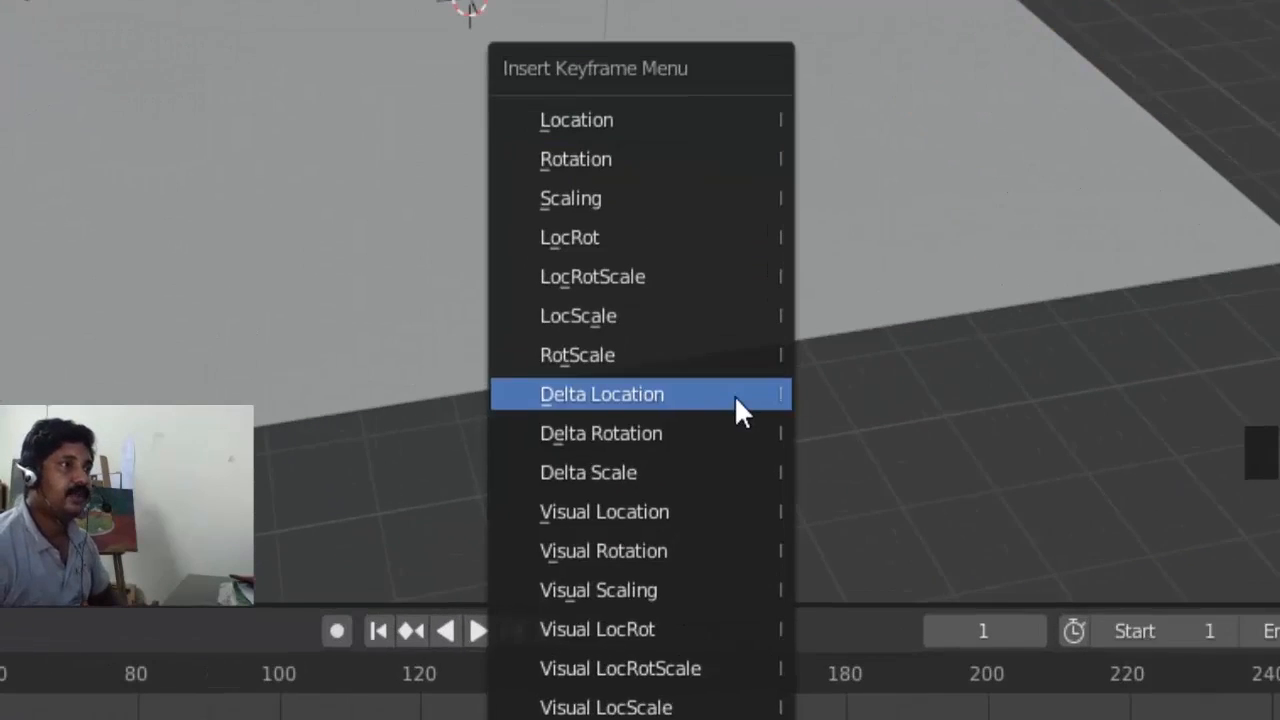
click(636, 124)
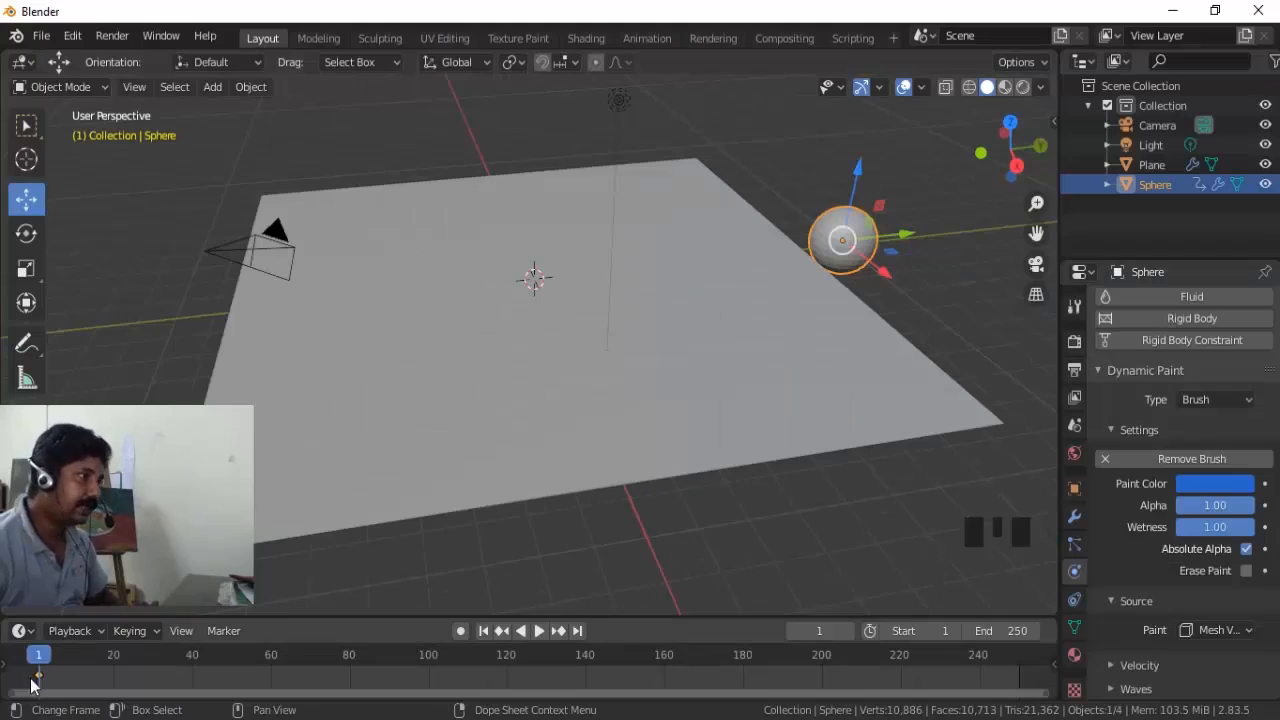
At frame 40, move the sphere along Y past the plane's opposite edge and insert a Location keyframe.
drag(50, 678, 197, 690)
drag(906, 236, 250, 297)
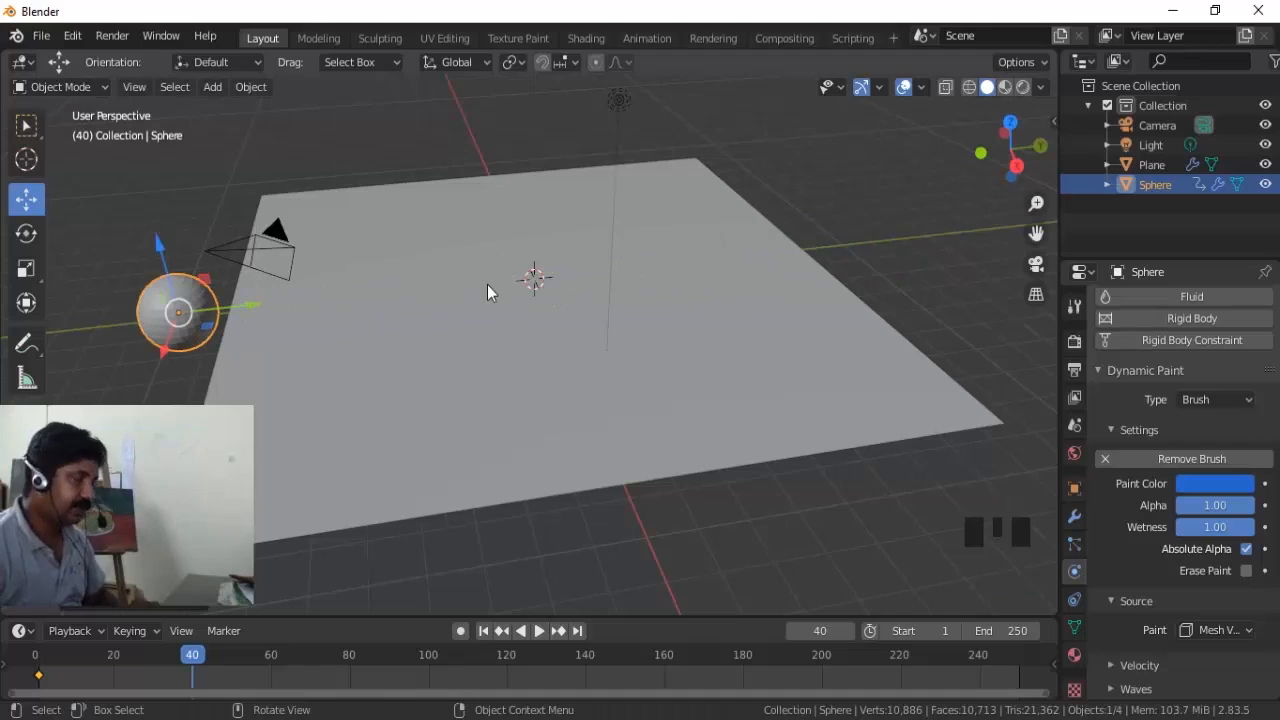
key(i)
click(414, 287)
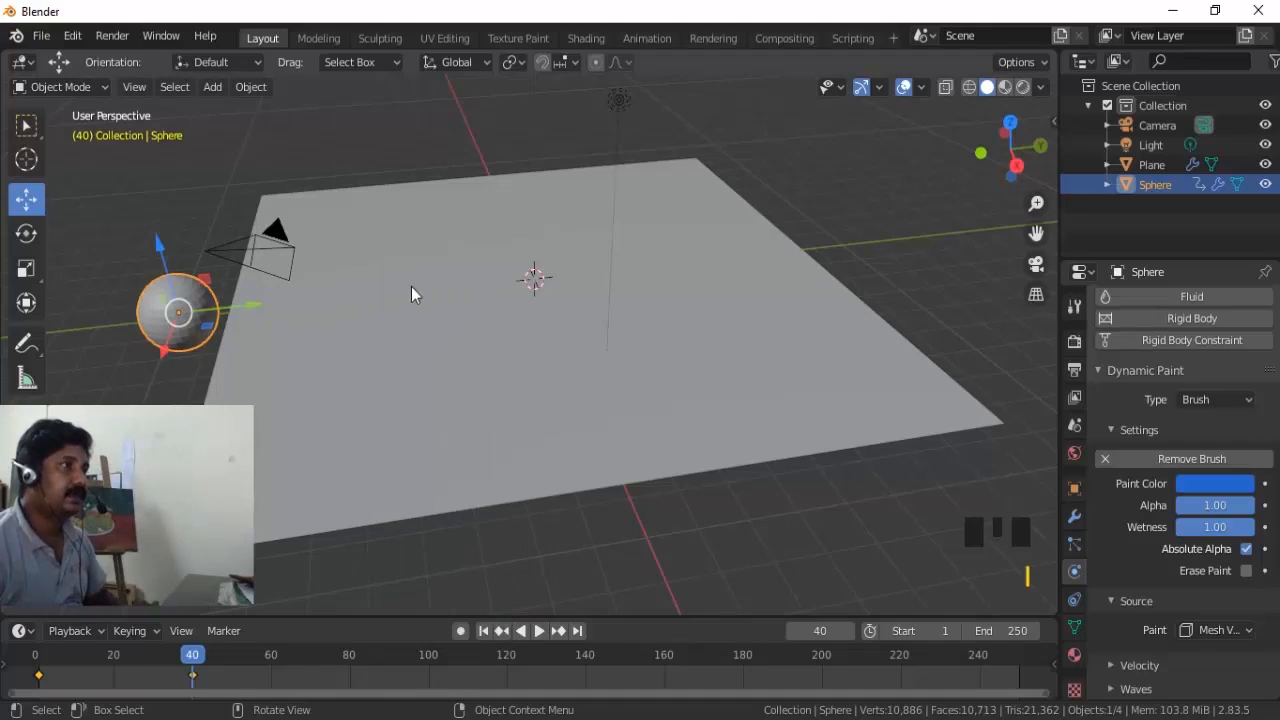
Scrub from frame 40 back to frame 0 to check the sphere's movement across the plane.
mouse_move(195, 663)
mouse_down()
mouse_move(44, 667)
mouse_move(192, 672)
mouse_up()
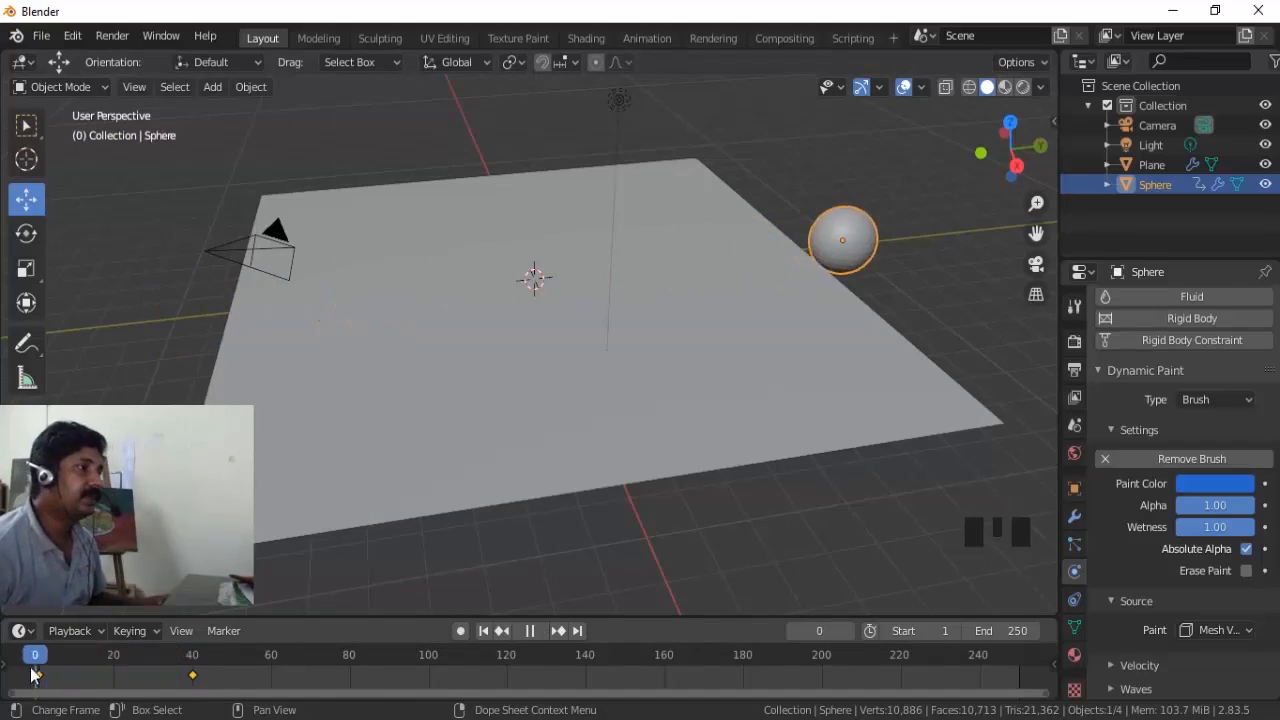
drag(190, 672, 35, 671)
middle_drag(622, 328, 678, 365)
scroll(645, 356, down, 2)
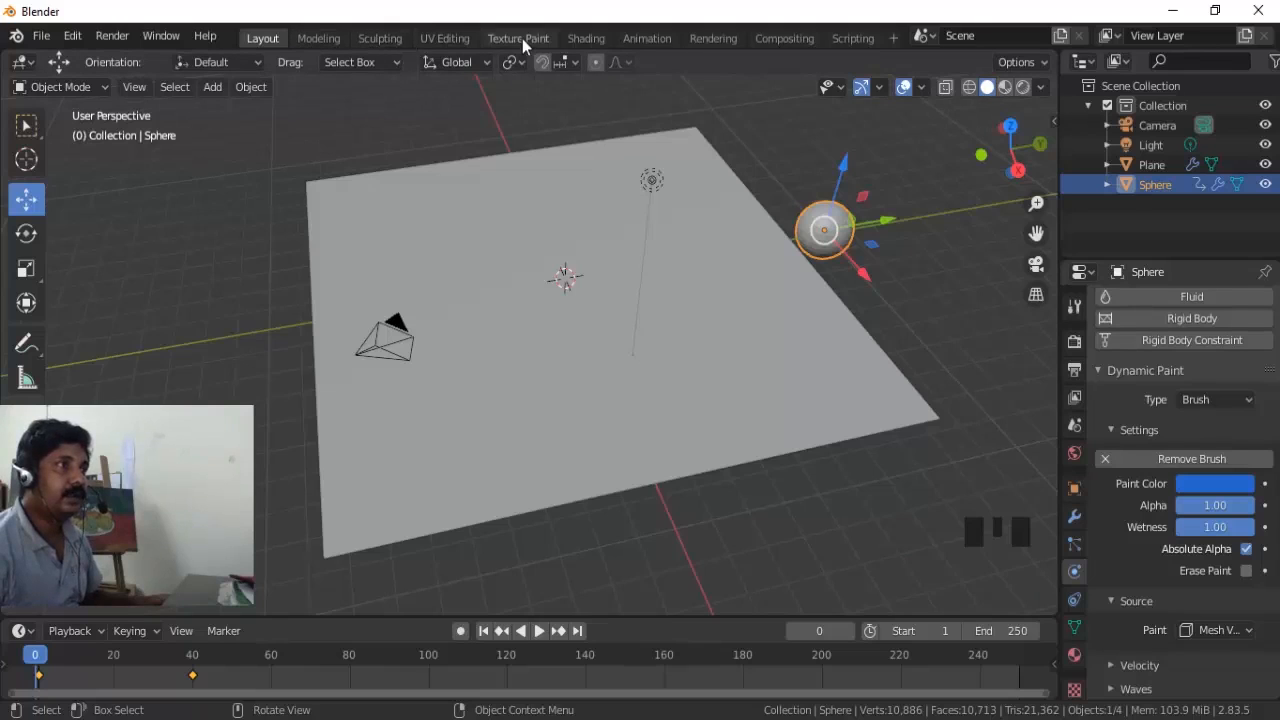
Switch to the Shading workspace and create a new material for the plane.
click(586, 37)
scroll(724, 318, down, 2)
shift+middle_drag(722, 323, 746, 287)
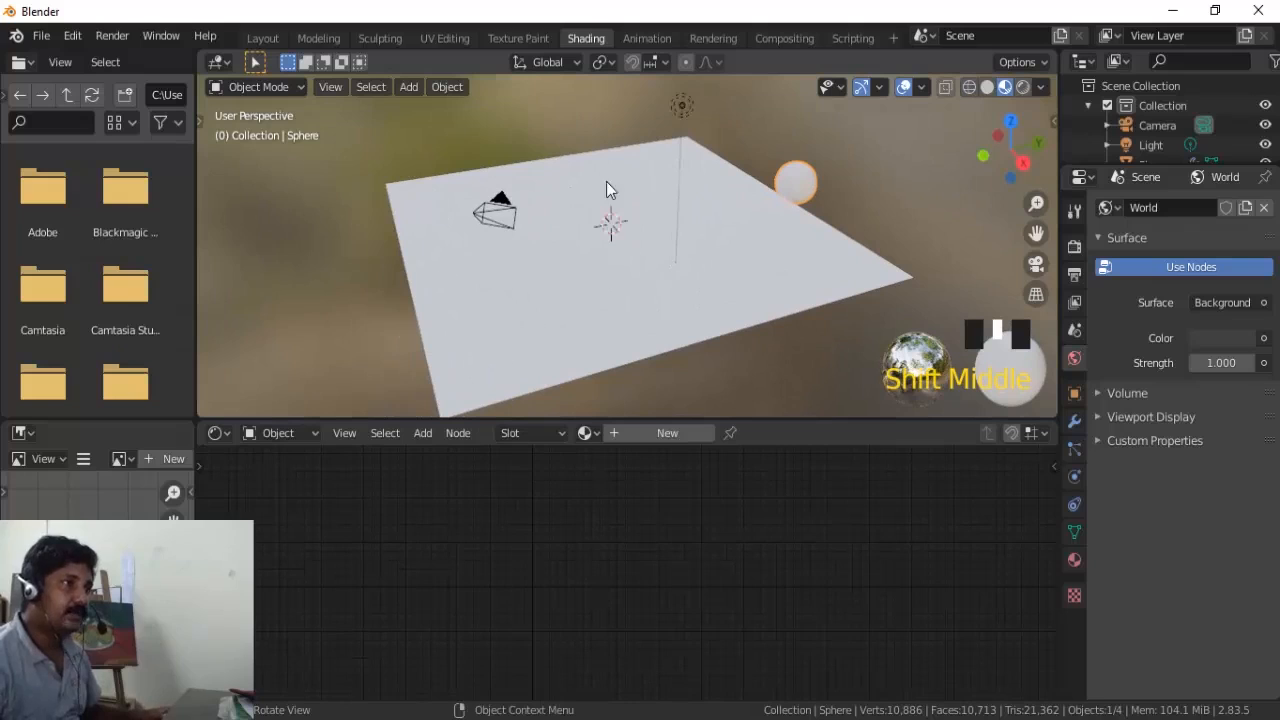
click(717, 290)
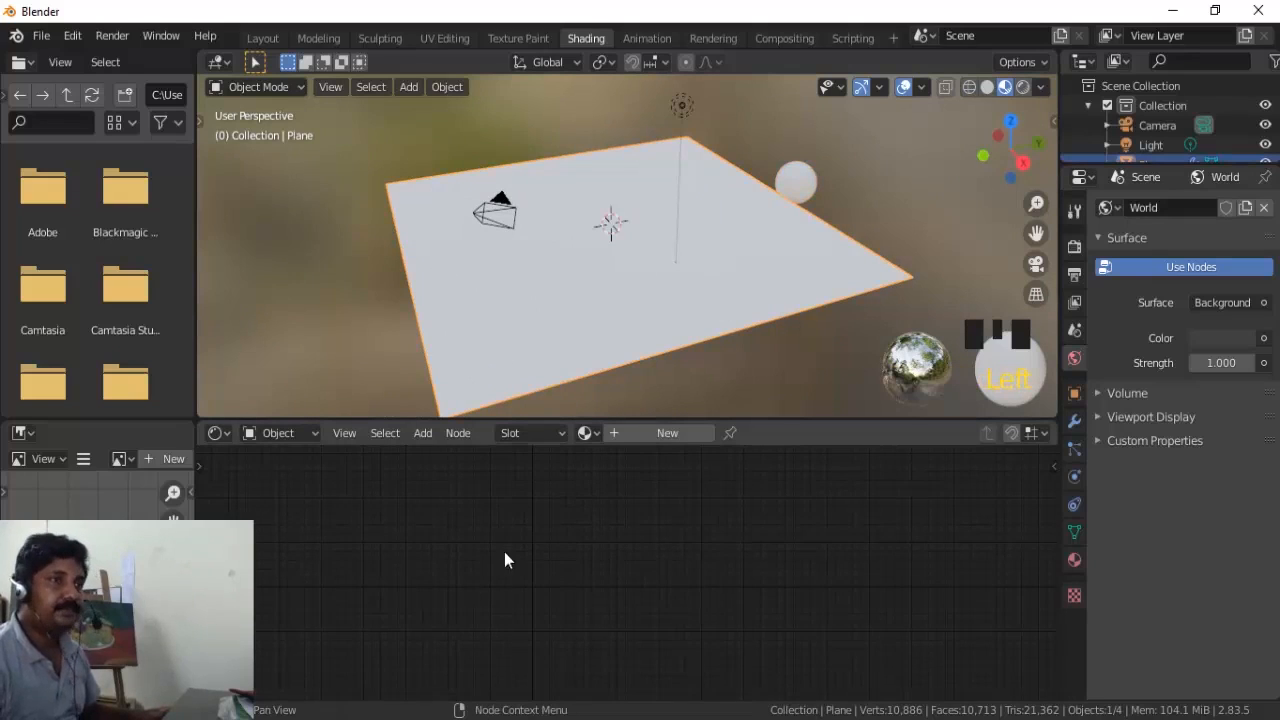
click(1074, 560)
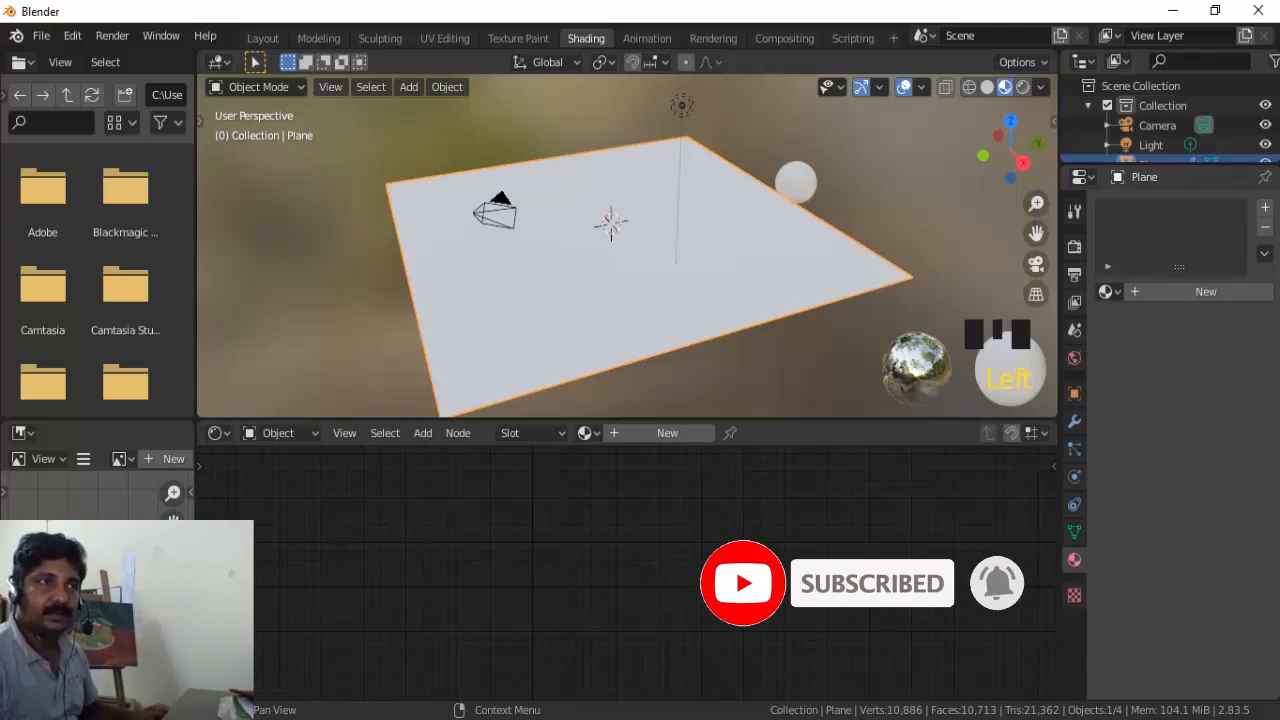
click(1177, 292)
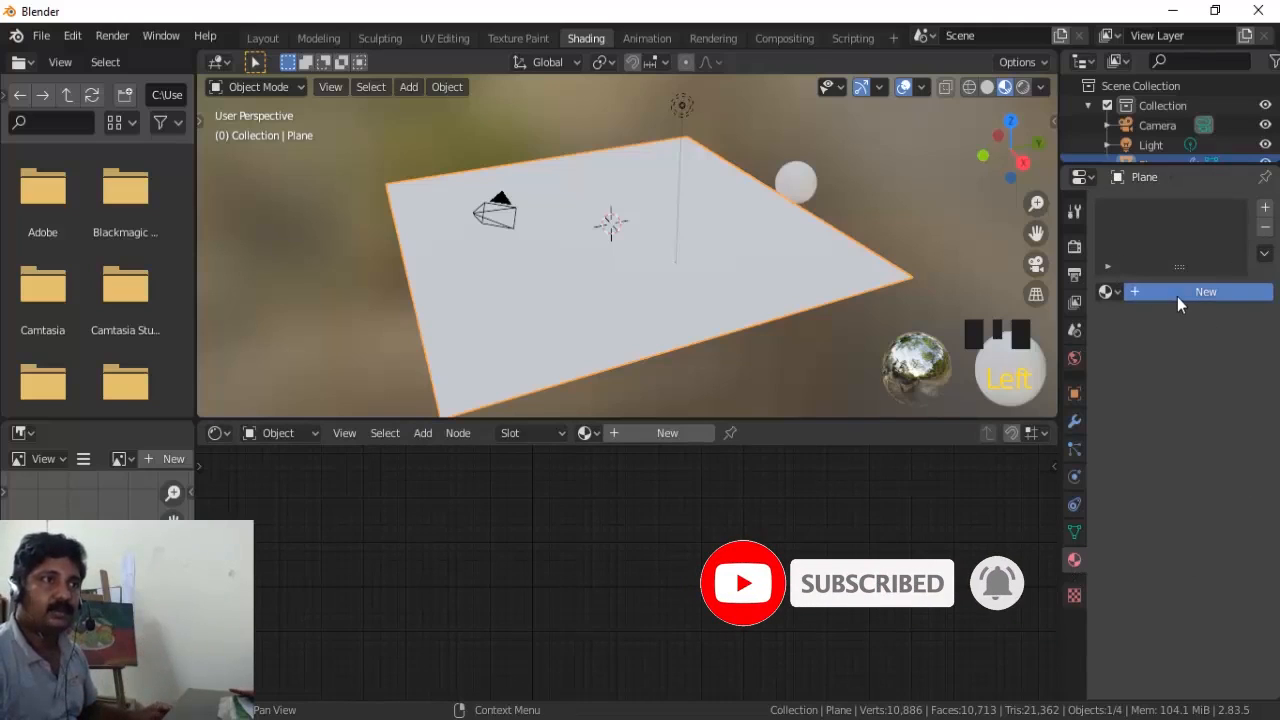
scroll(786, 567, up, 3)
middle_drag(786, 567, 843, 606)
scroll(784, 616, up, 2)
scroll(784, 616, up, 1)
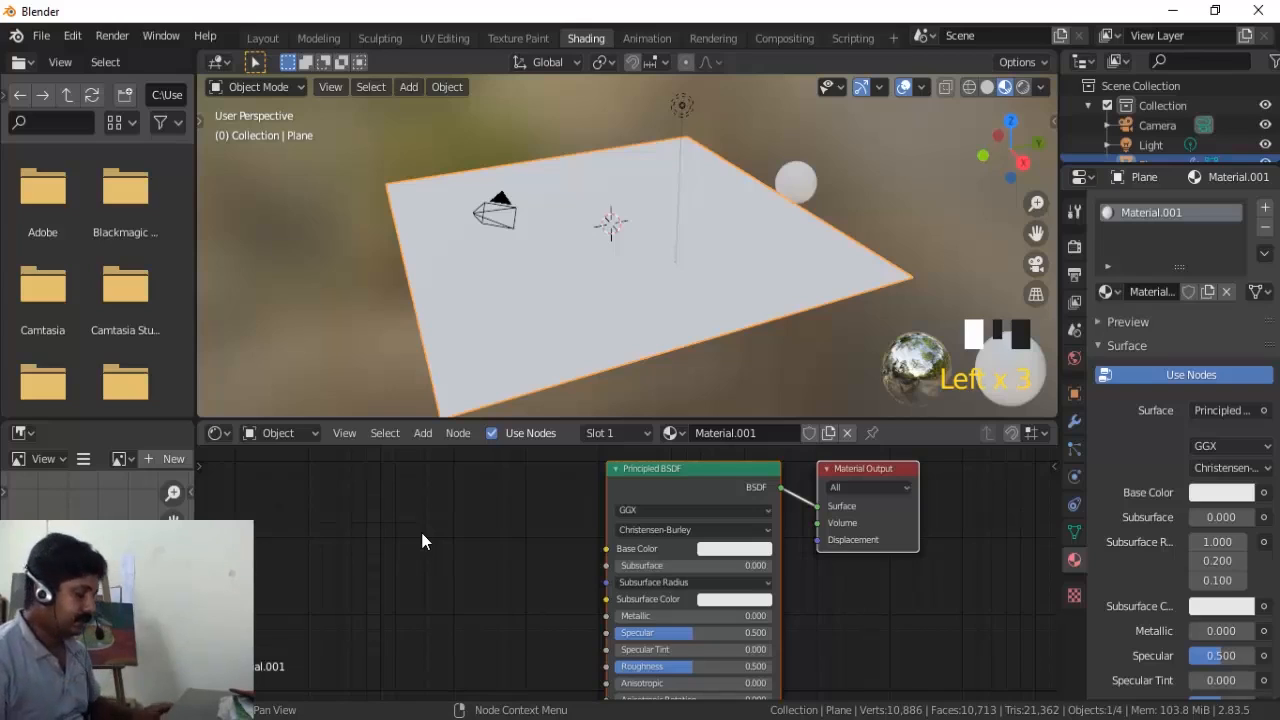
Add an Attribute input node beside the Principled BSDF and connect its Color output to Base Color.
key(shift+a)
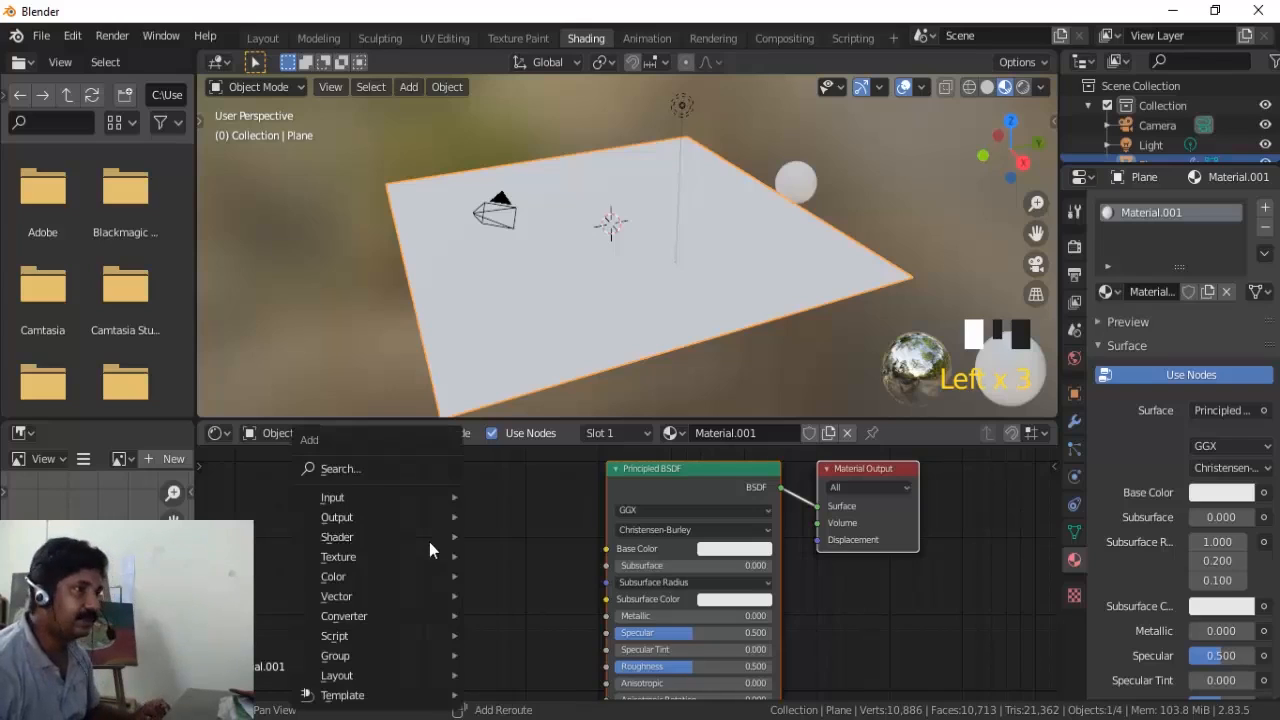
click(421, 436)
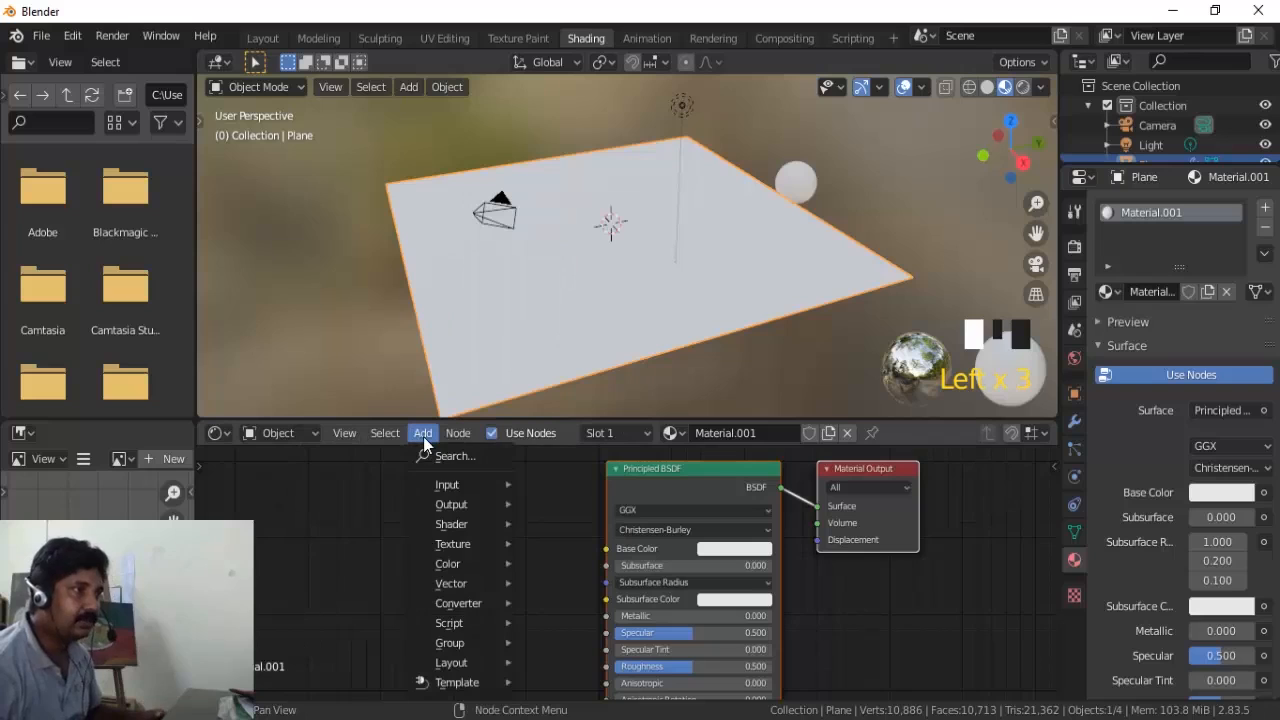
mouse_move(457, 485)
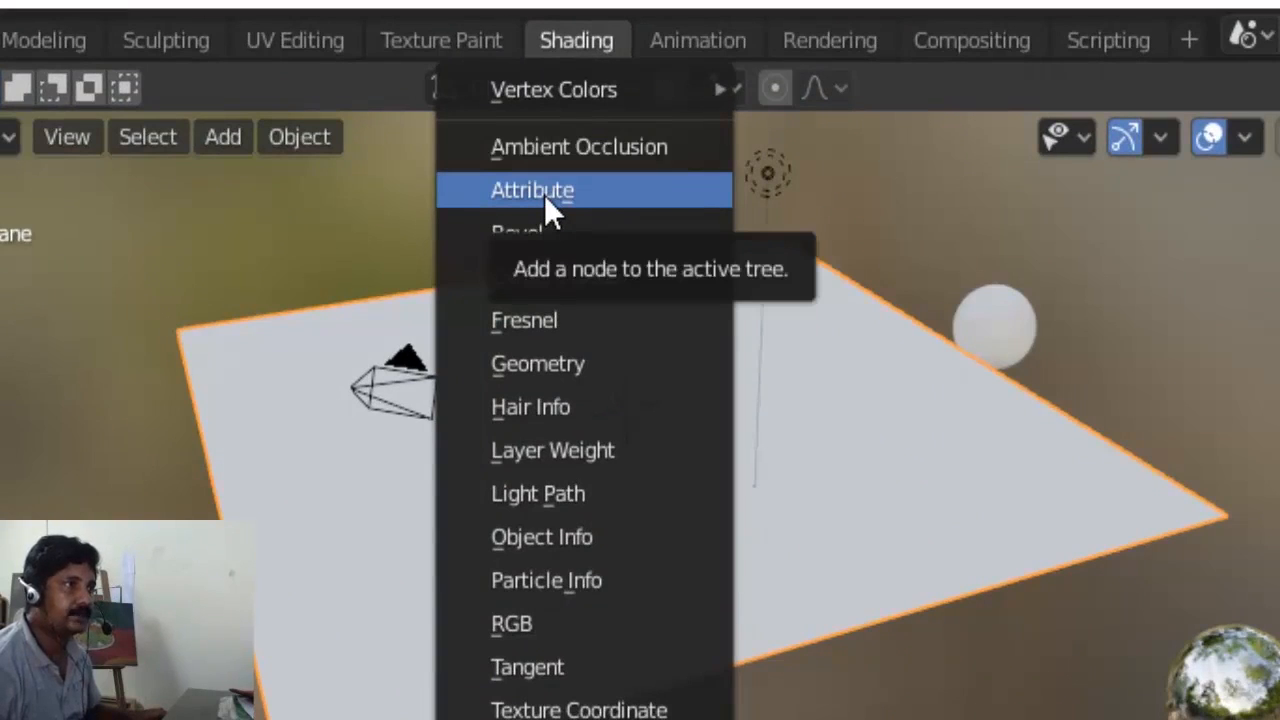
click(545, 197)
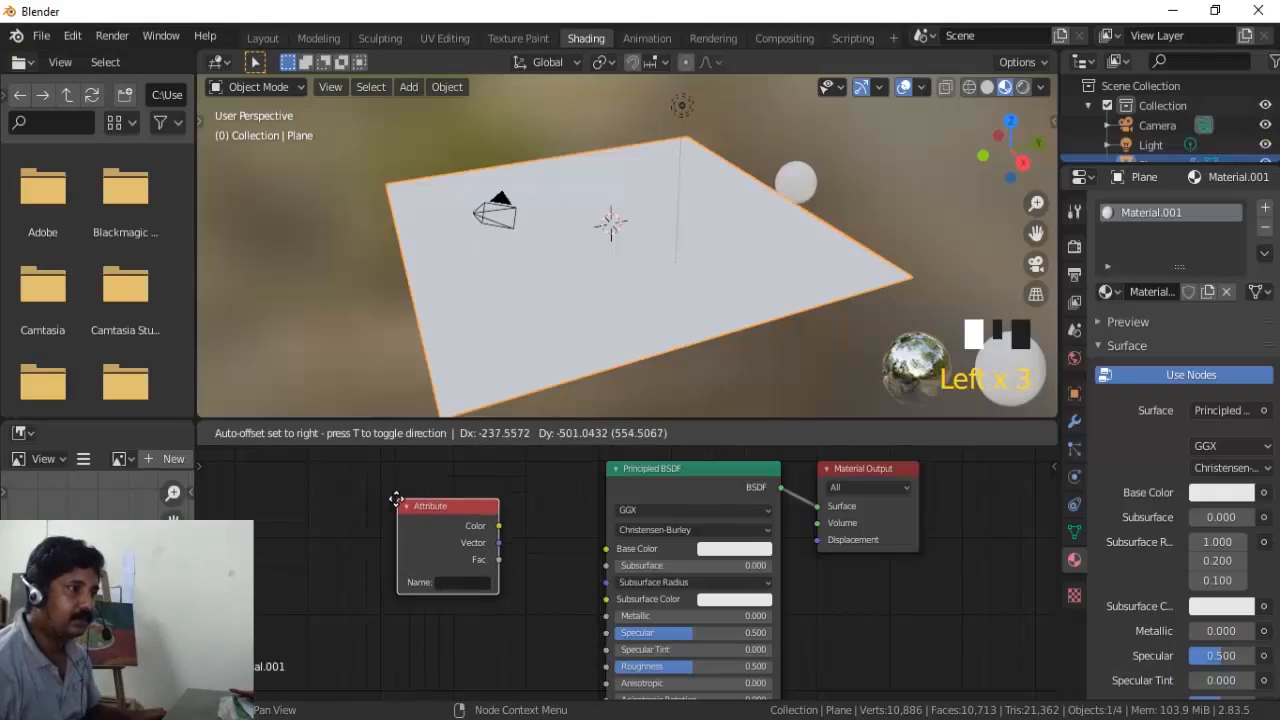
click(400, 487)
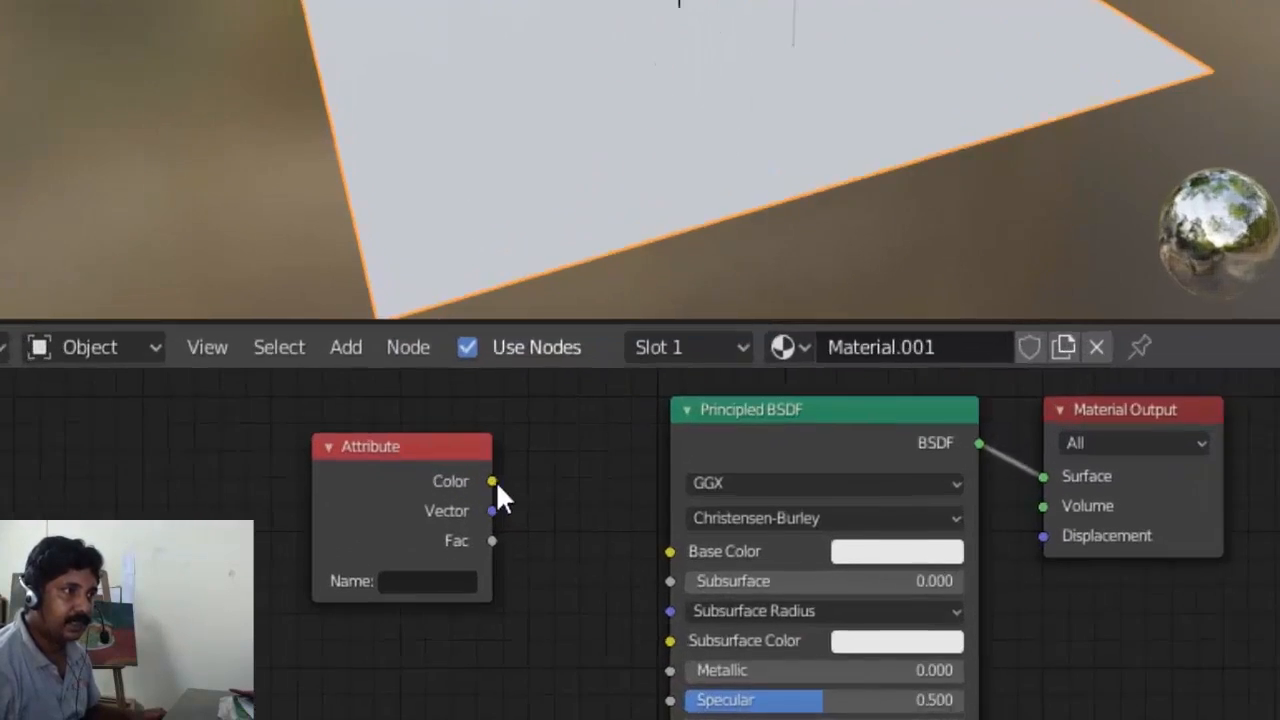
drag(505, 510, 672, 554)
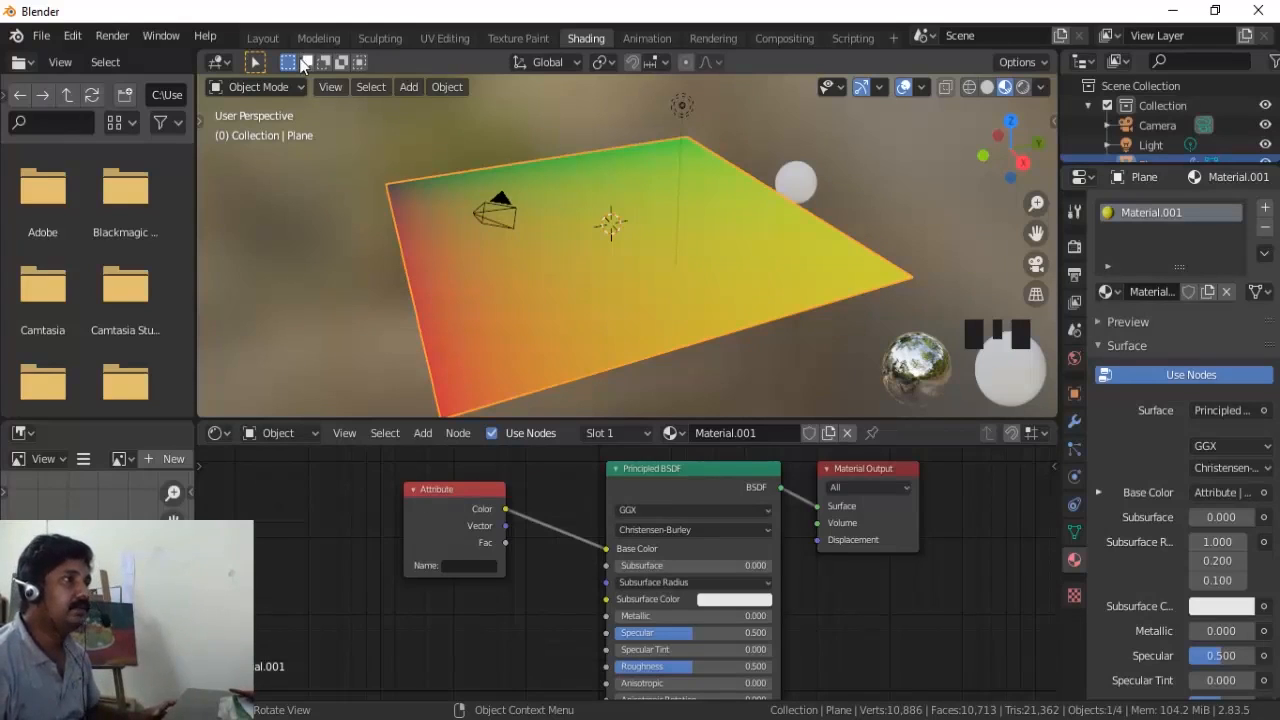
Return to the Layout workspace and set the viewport shading to Material Preview.
click(263, 38)
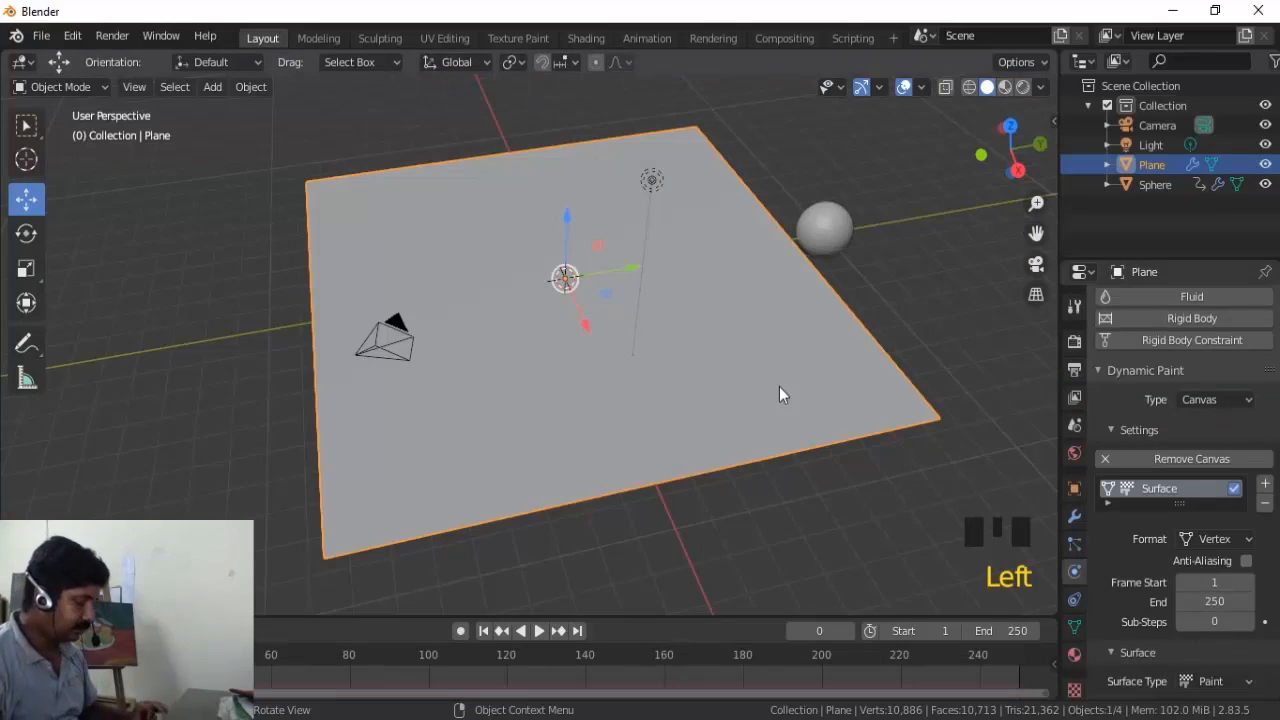
key(z)
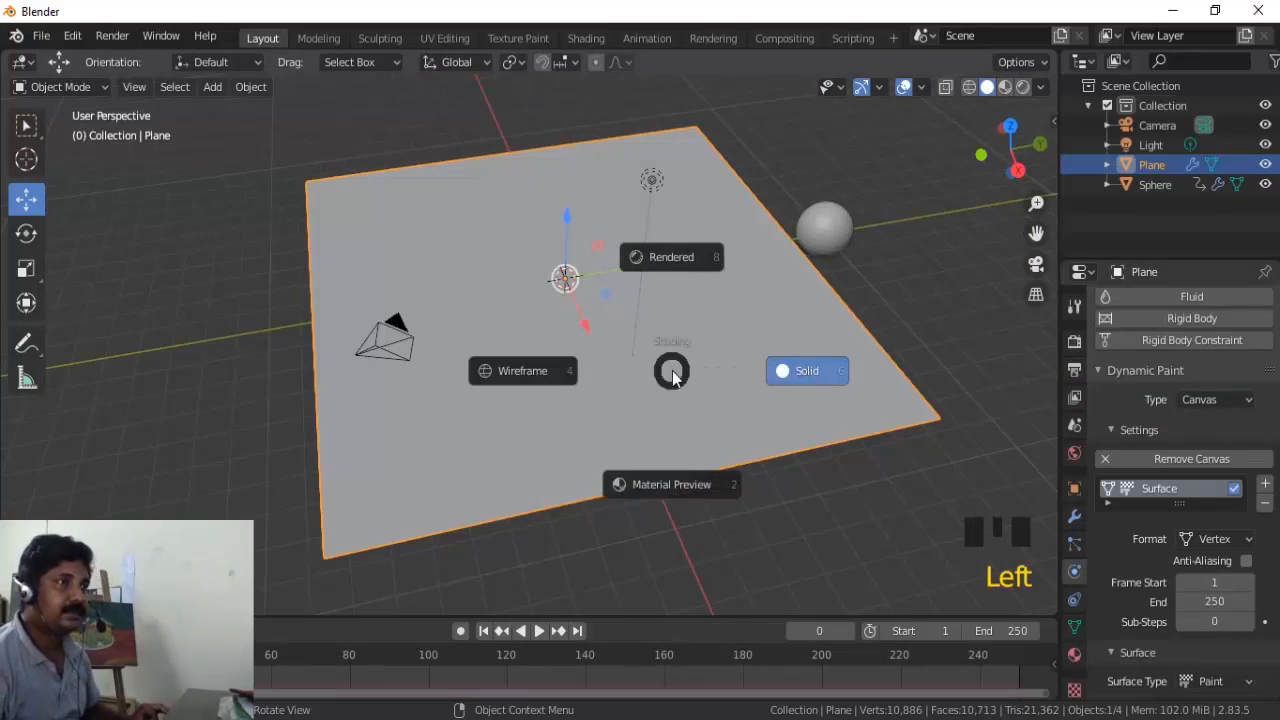
click(684, 488)
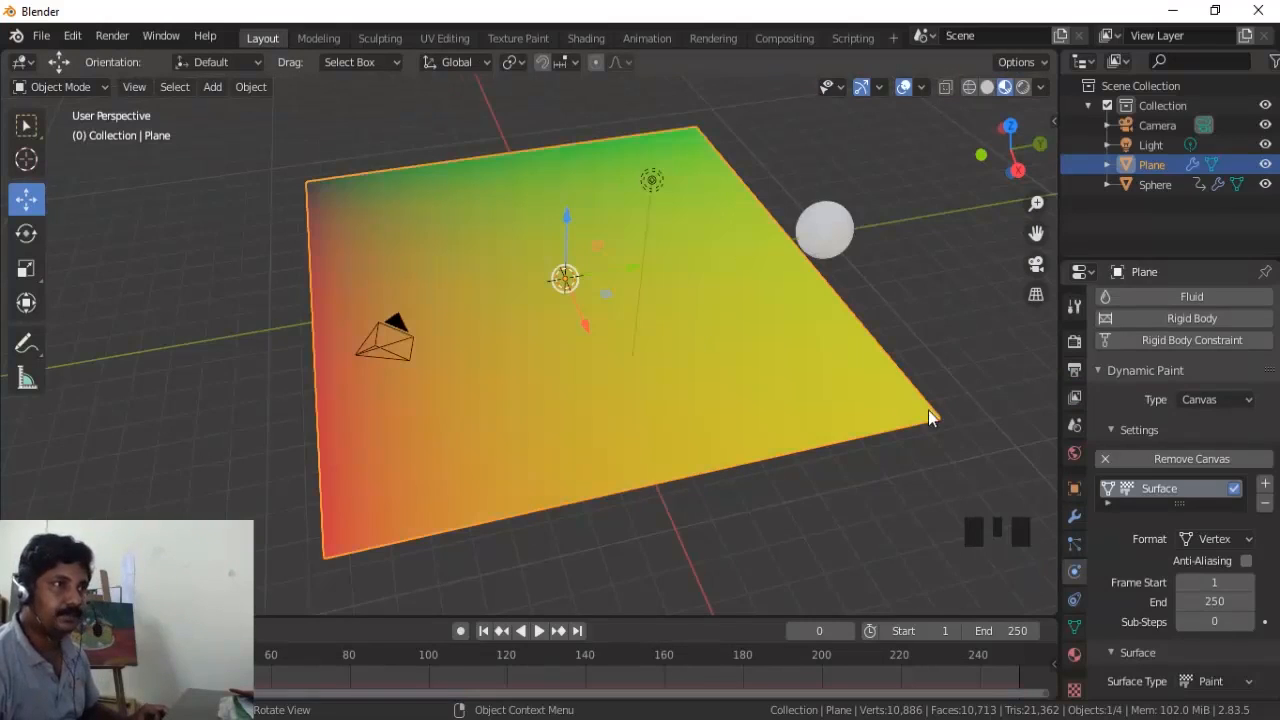
middle_drag(928, 417, 934, 397)
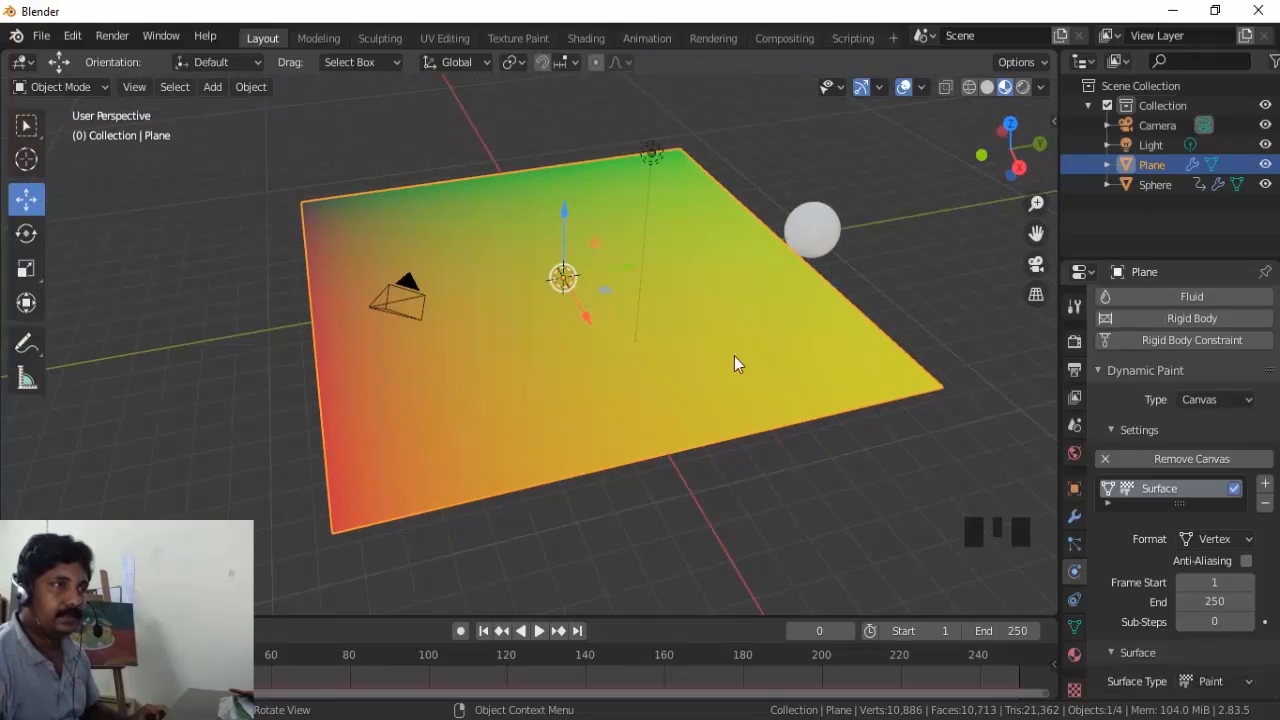
Add the Paintmap Layer in the Output settings of the plane's Dynamic Paint canvas.
click(834, 504)
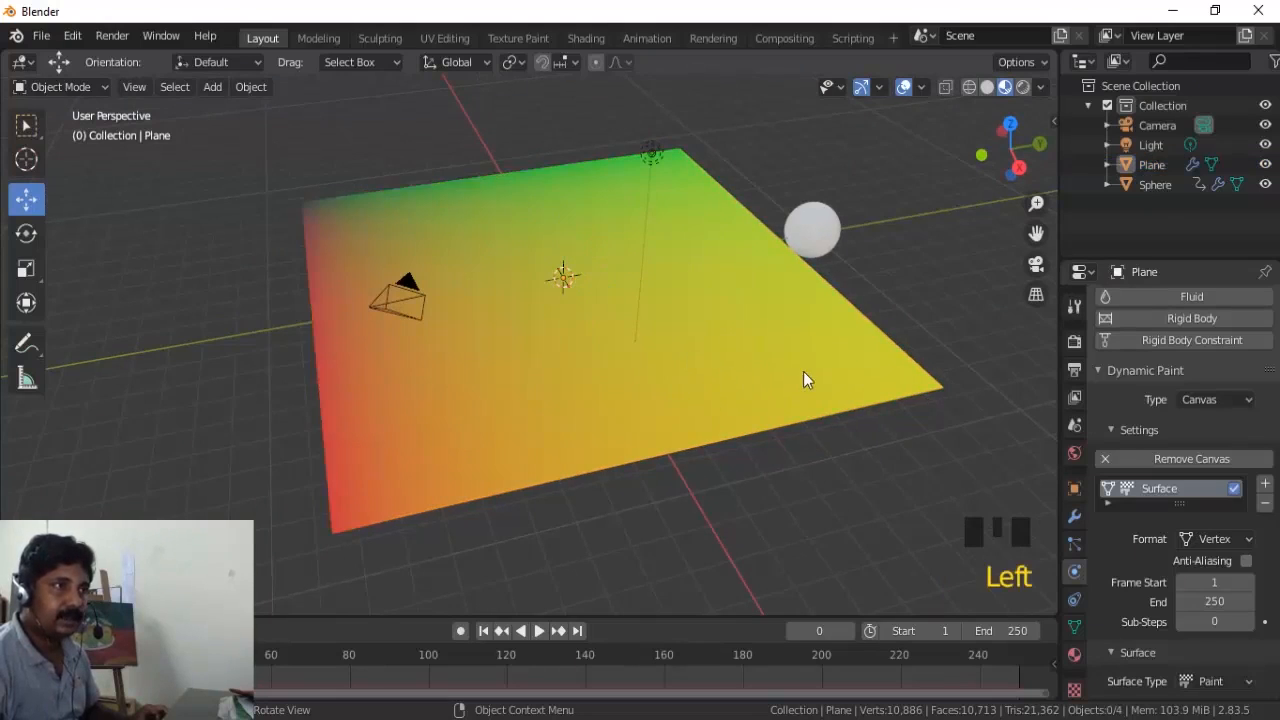
click(804, 372)
scroll(1142, 537, down, 5)
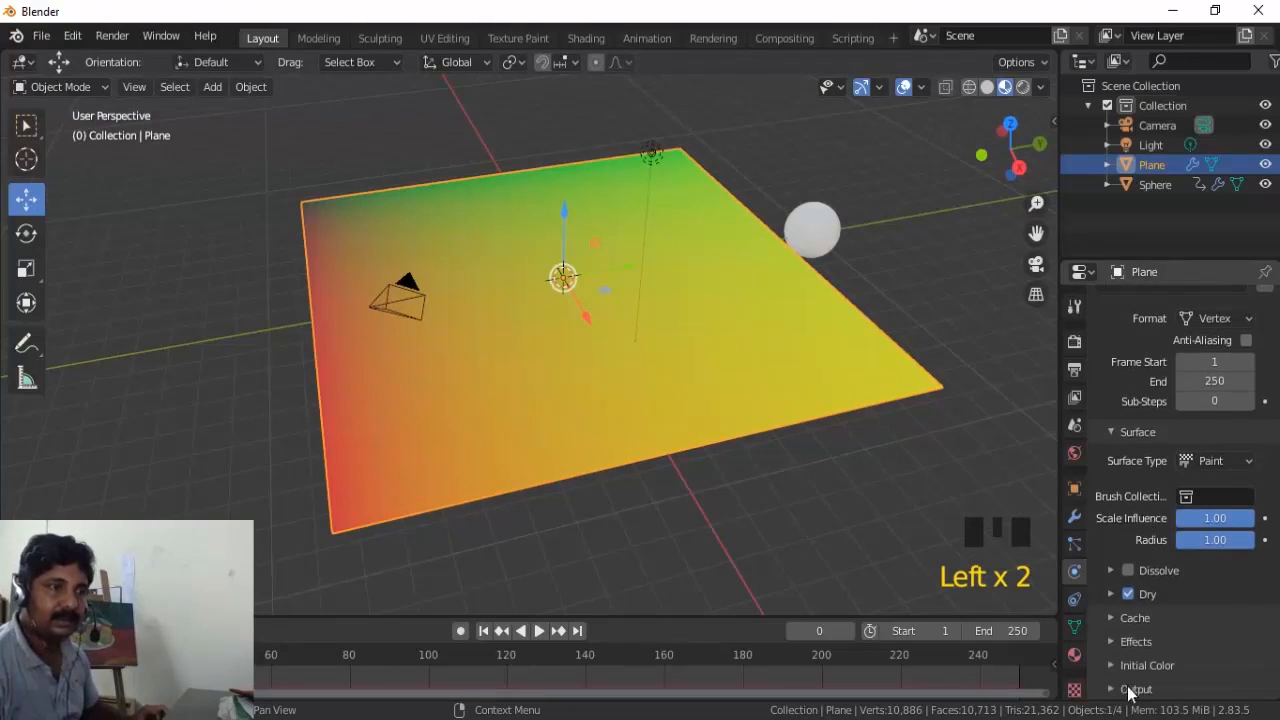
click(1112, 689)
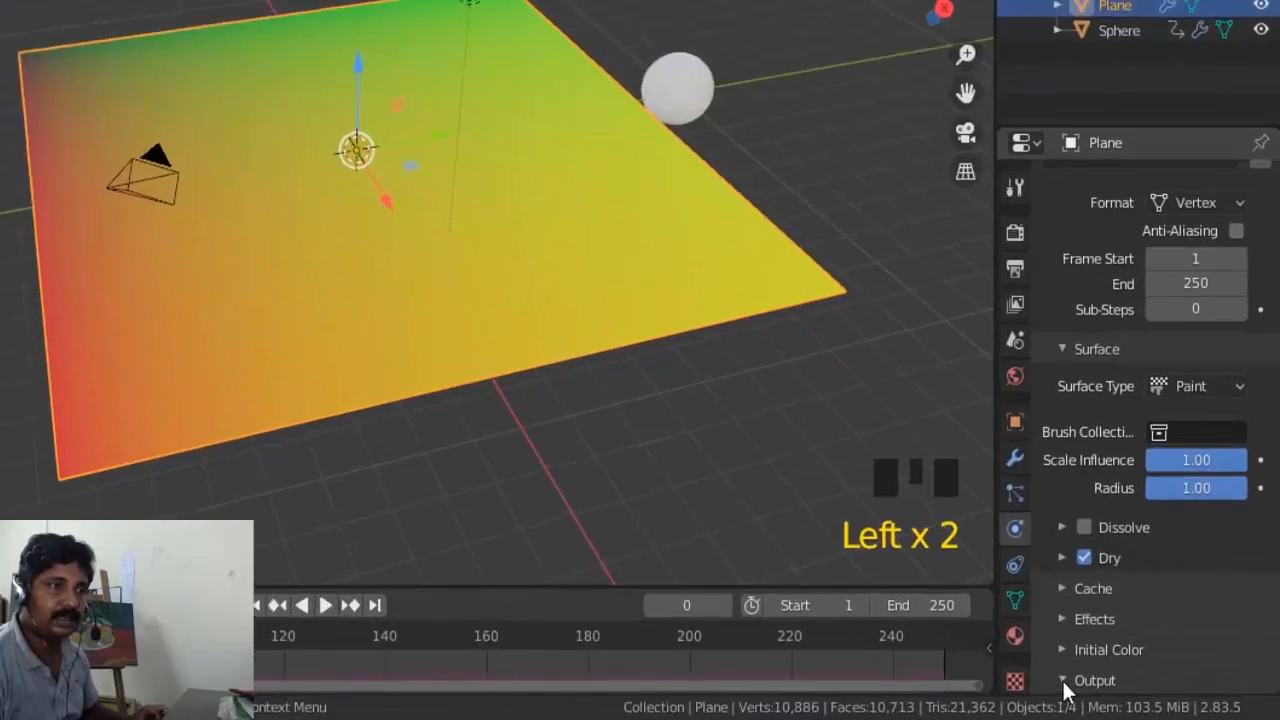
scroll(1275, 540, down, 3)
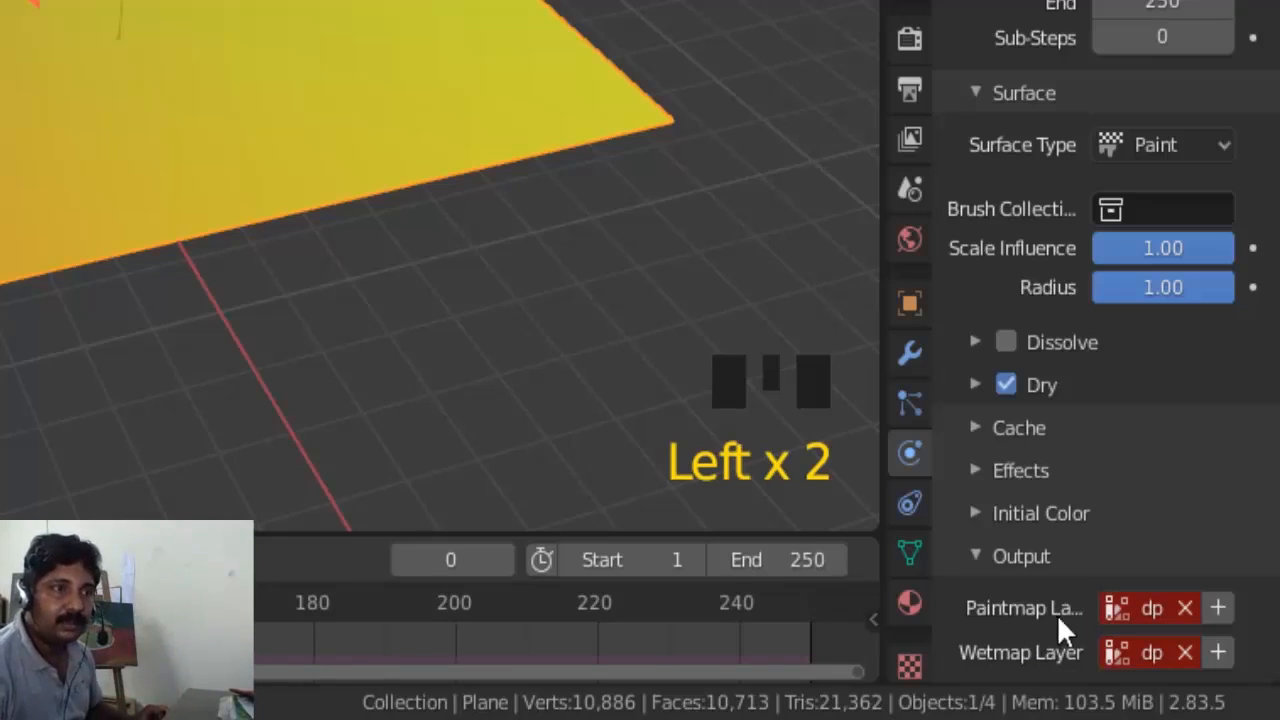
click(1217, 607)
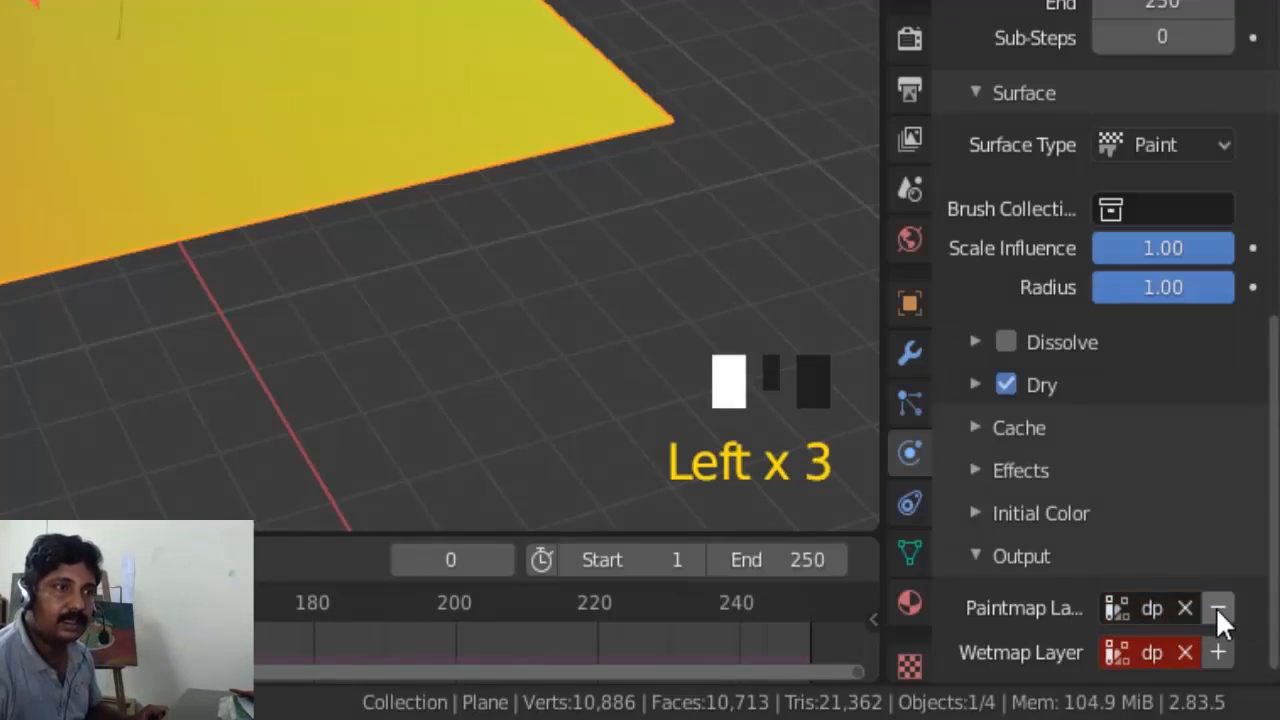
Copy the Paintmap Layer name dp_paintmap from the plane's Dynamic Paint output settings.
click(1133, 607)
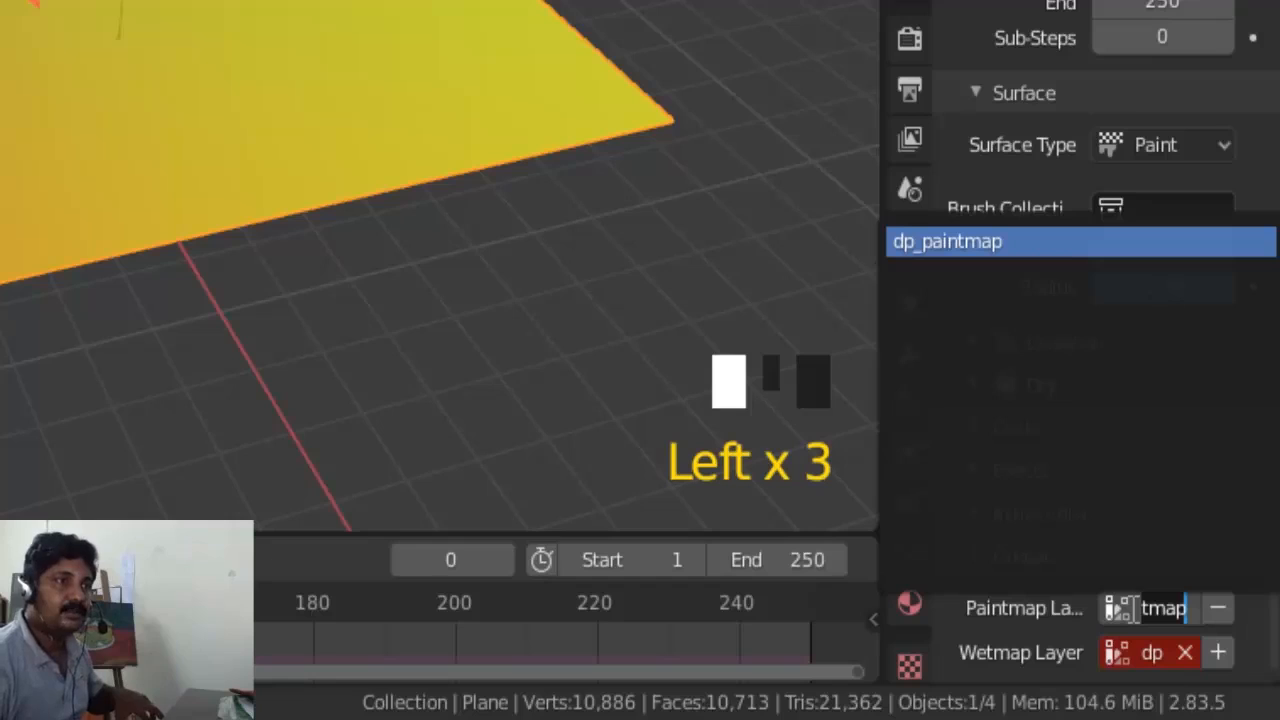
key(ctrl+c)
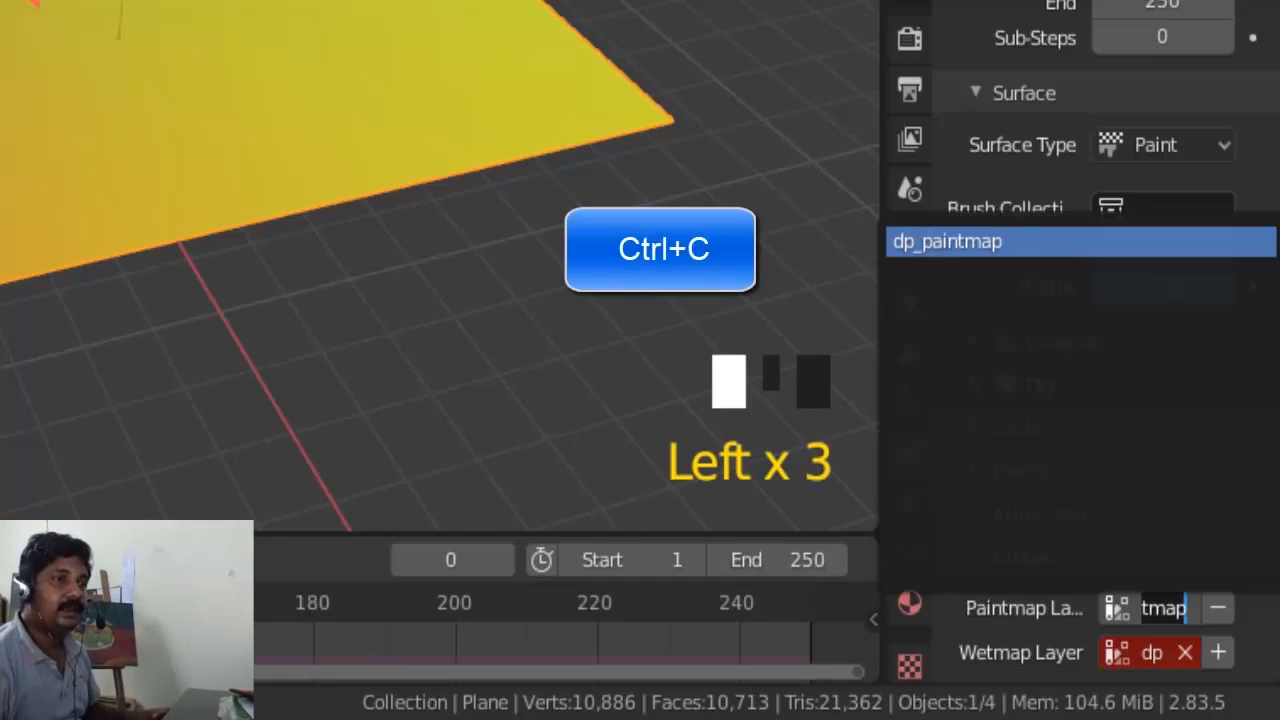
click(755, 677)
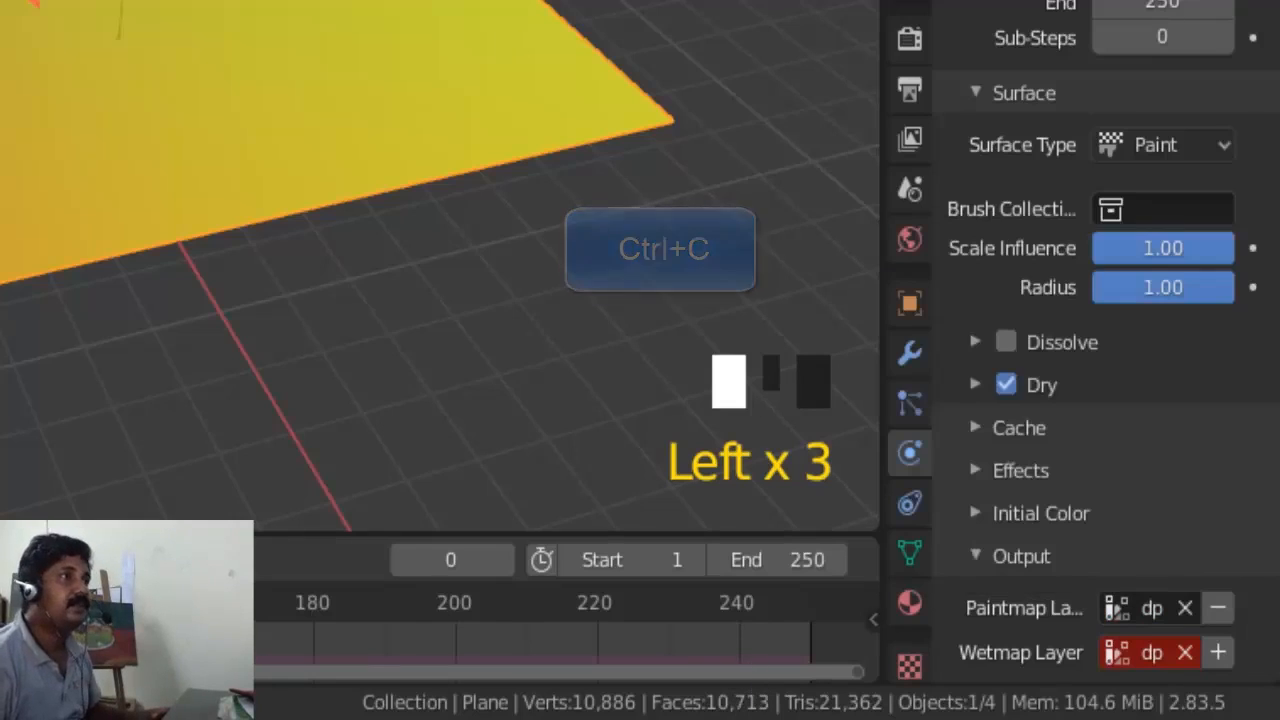
In the Shading workspace, set the Attribute node's name to the copied dp_paintmap.
click(586, 39)
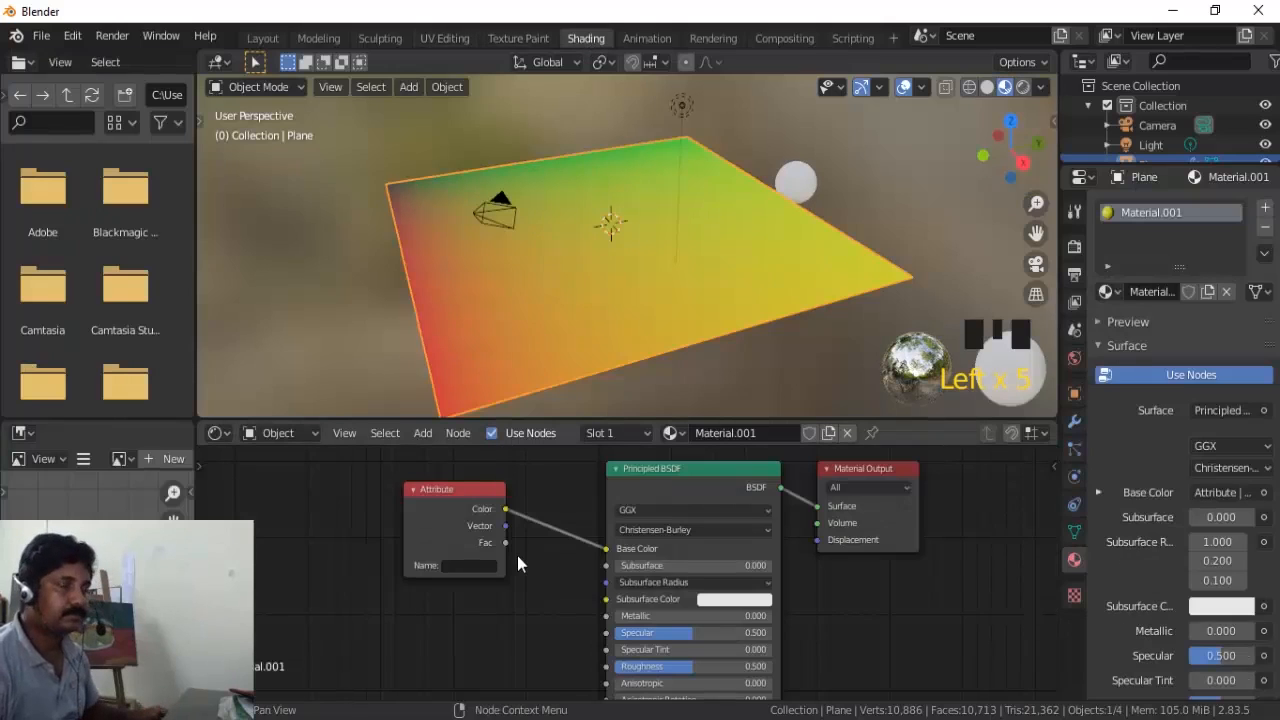
scroll(521, 561, up, 3)
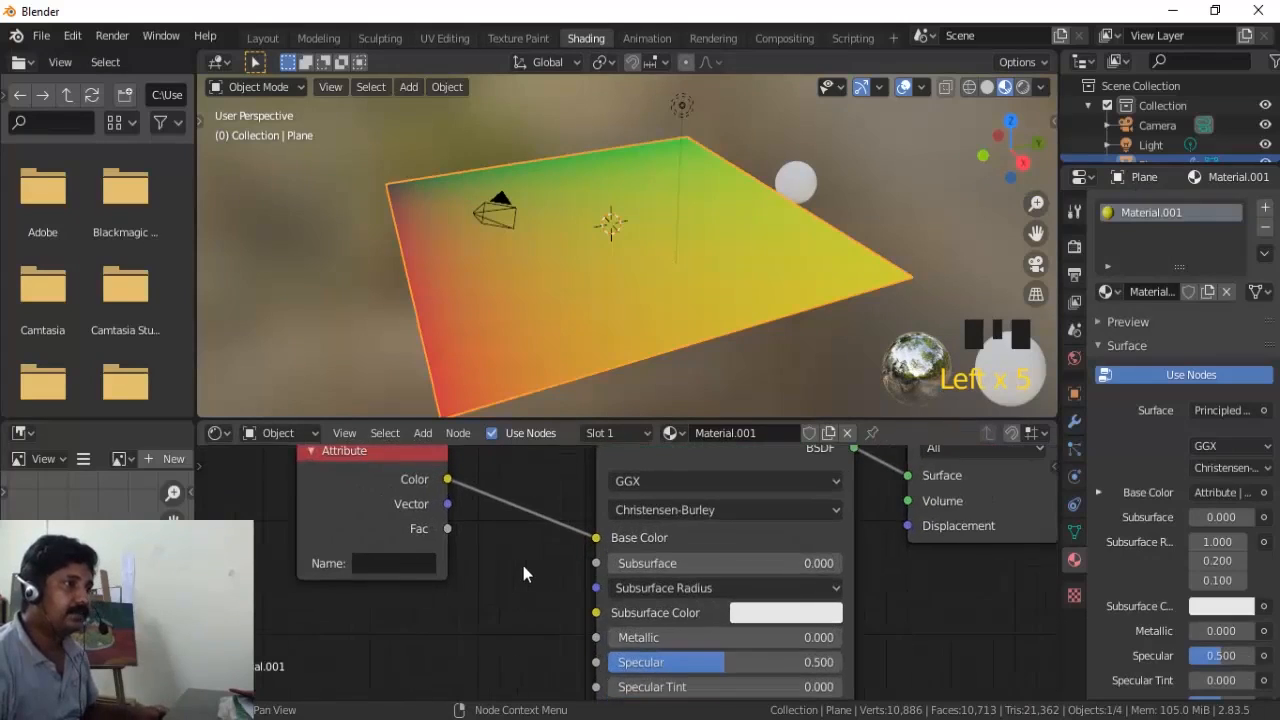
middle_drag(514, 567, 579, 589)
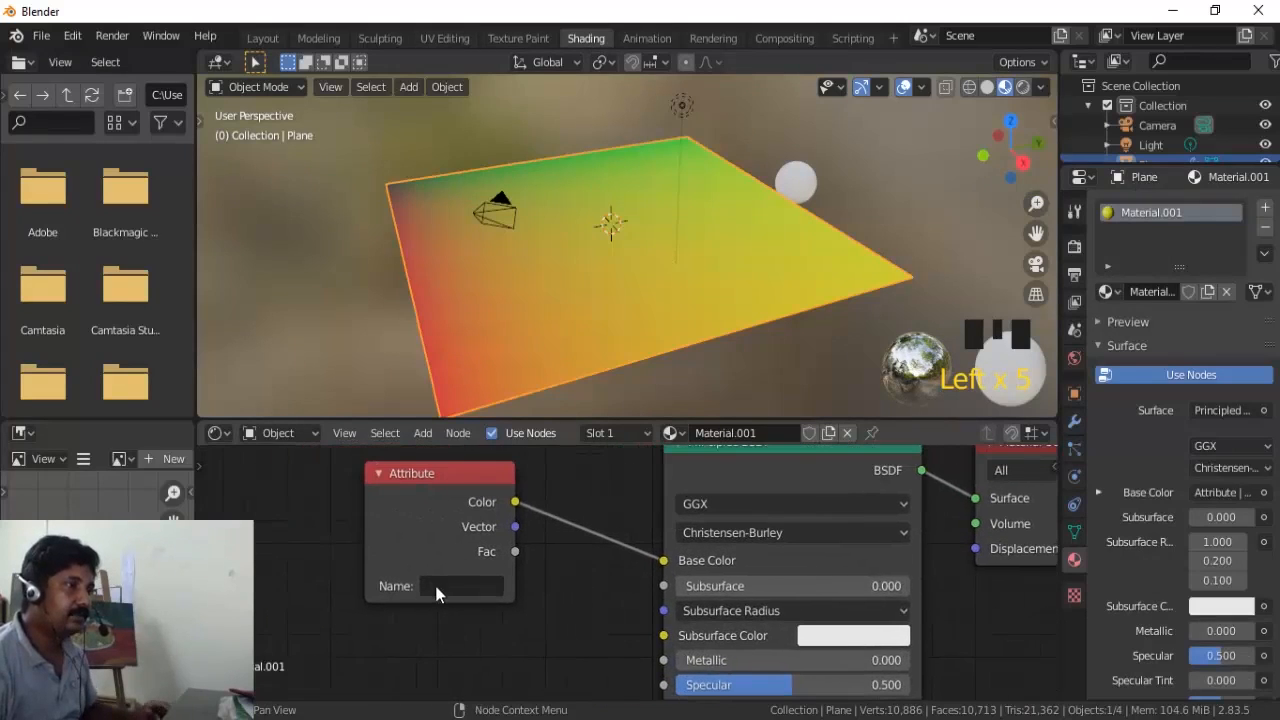
click(434, 581)
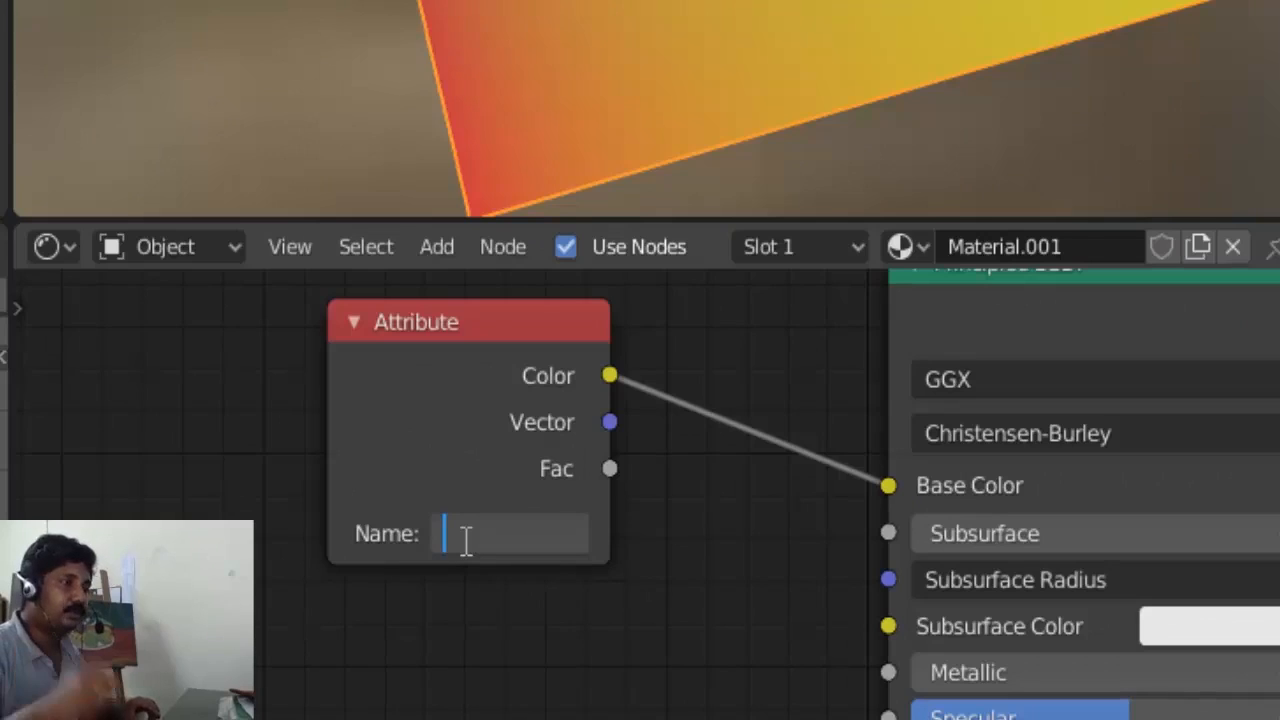
key(ctrl+v)
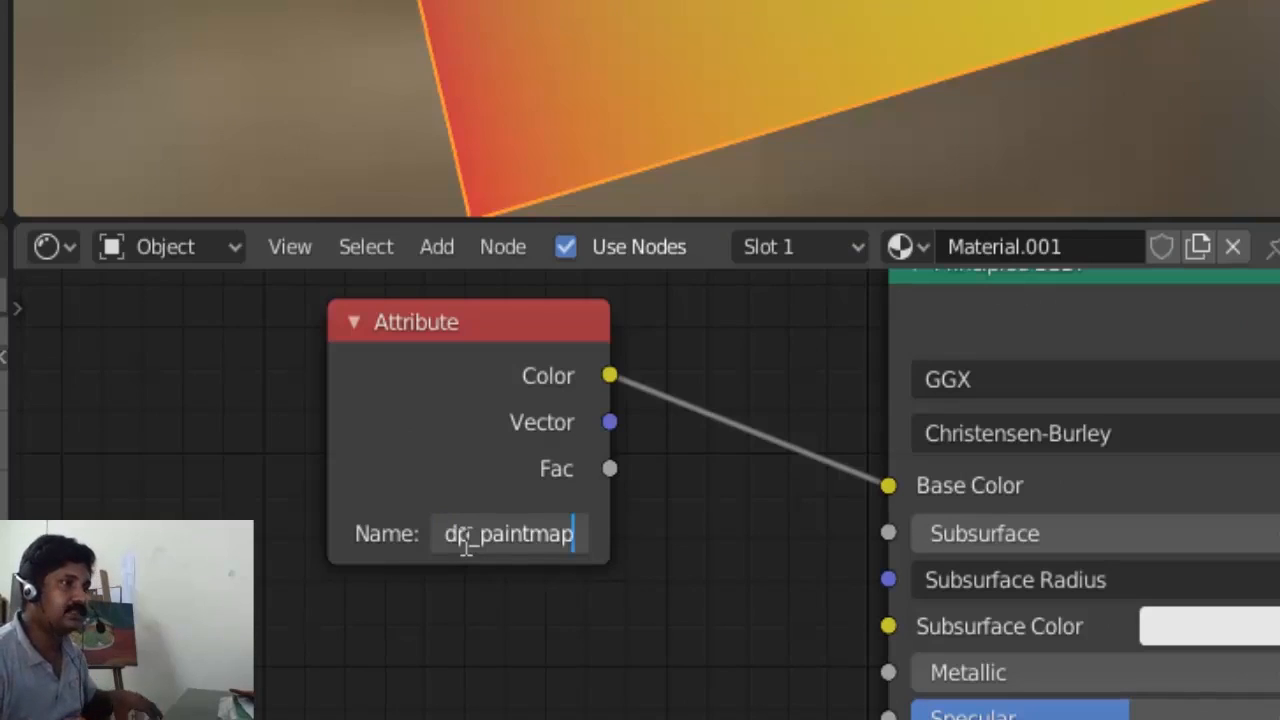
click(527, 592)
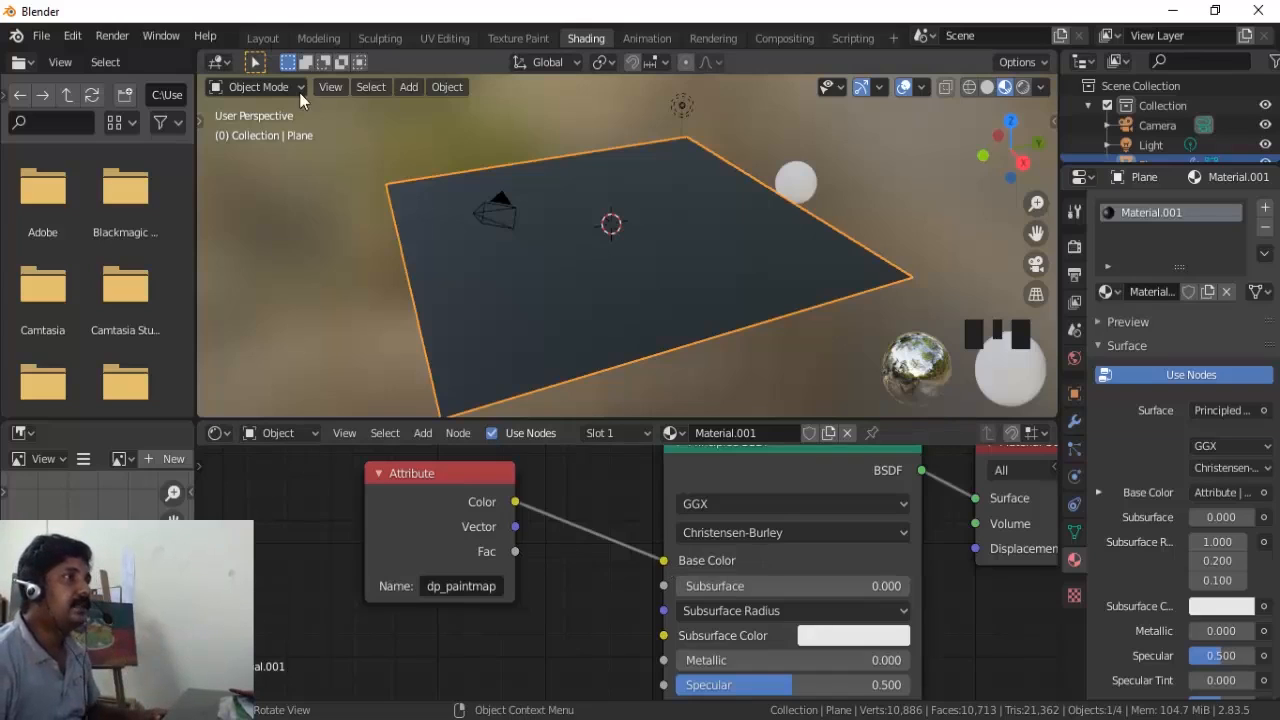
Return to the Layout workspace and play the animation to preview the sphere painting the plane.
click(262, 38)
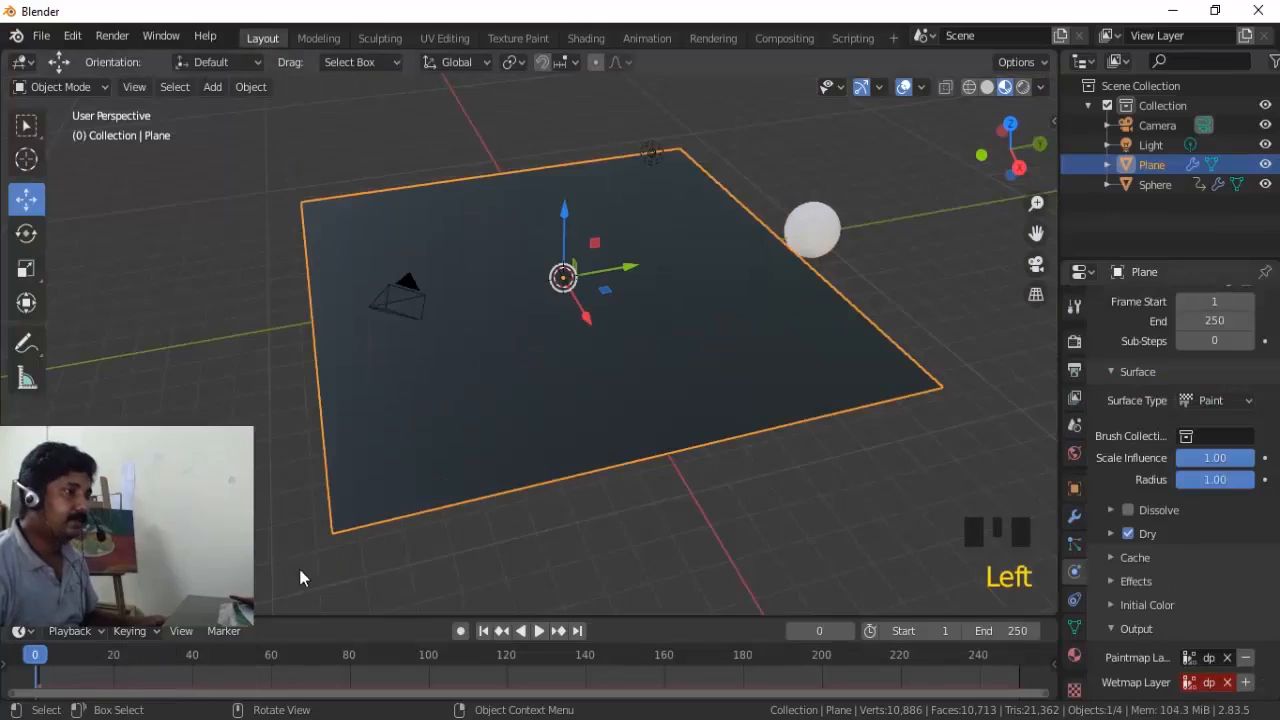
click(538, 631)
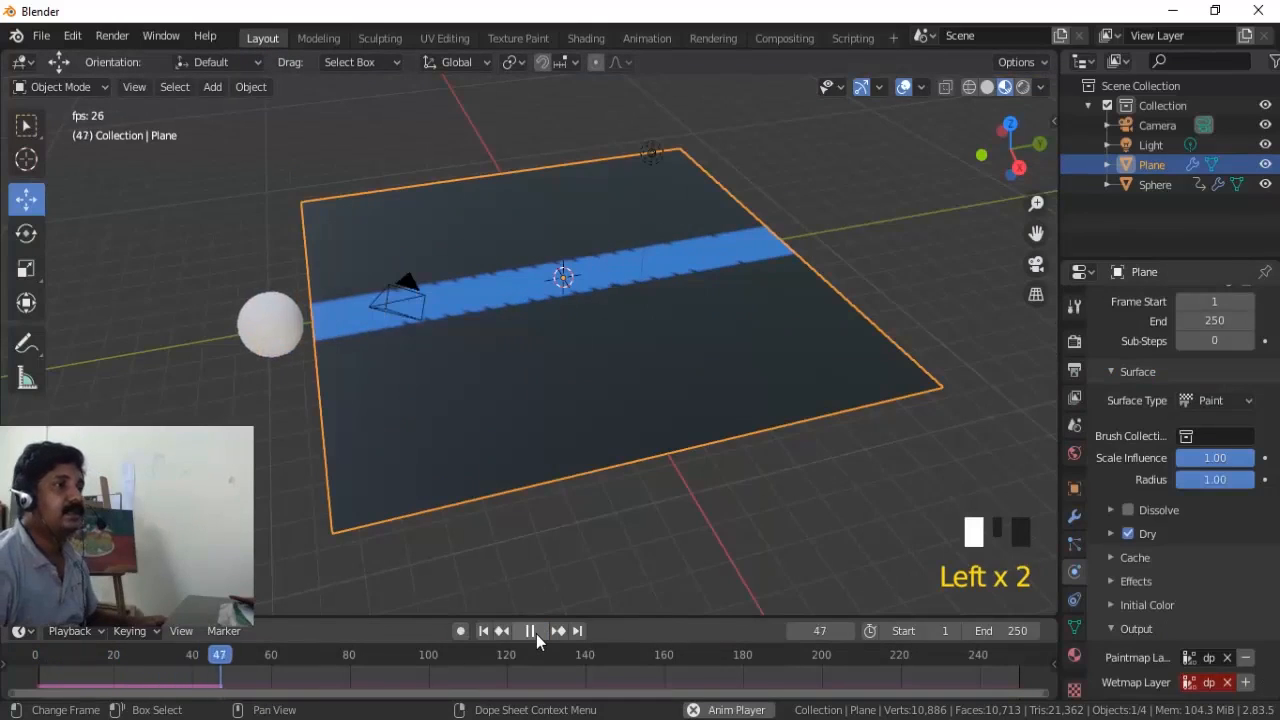
click(536, 634)
At frame 80, move the sphere near the plane's +X +Y corner, insert a Location keyframe and turn on auto keying.
mouse_move(280, 655)
mouse_down()
mouse_move(45, 670)
mouse_move(350, 680)
mouse_up()
click(280, 343)
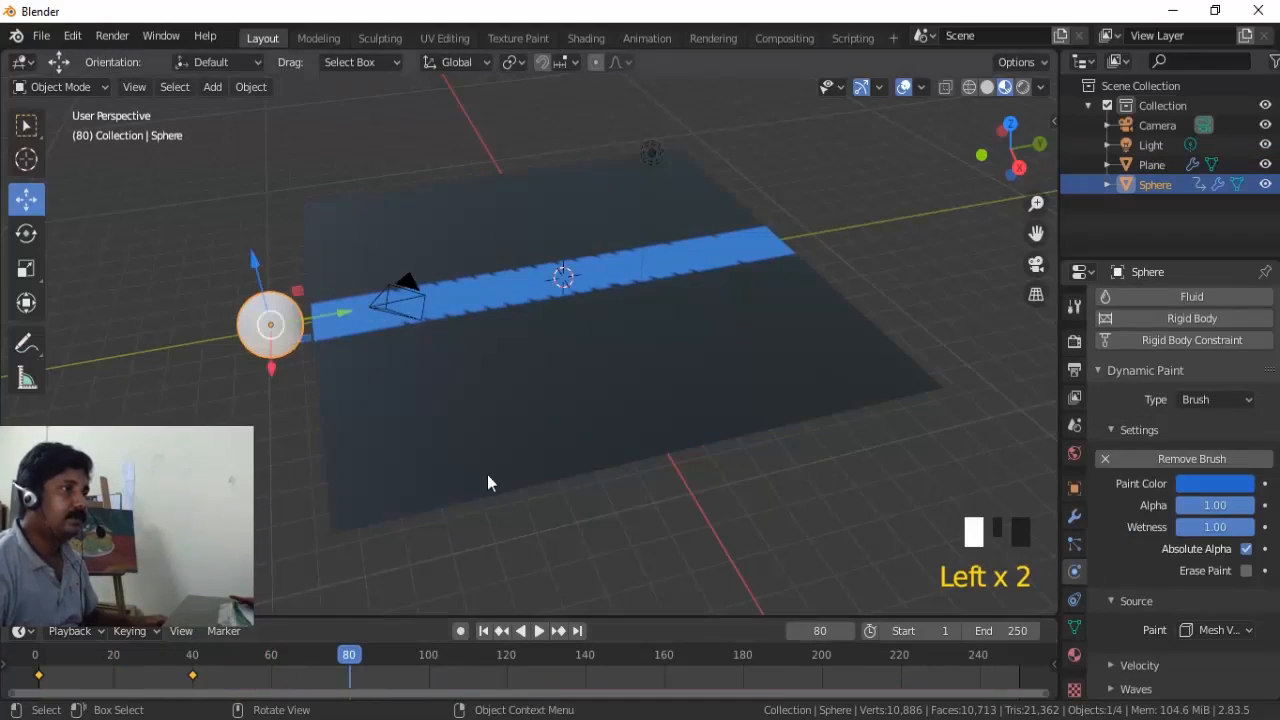
scroll(489, 480, down, 2)
middle_drag(491, 487, 417, 435)
drag(417, 435, 488, 562)
click(518, 457)
drag(518, 457, 771, 329)
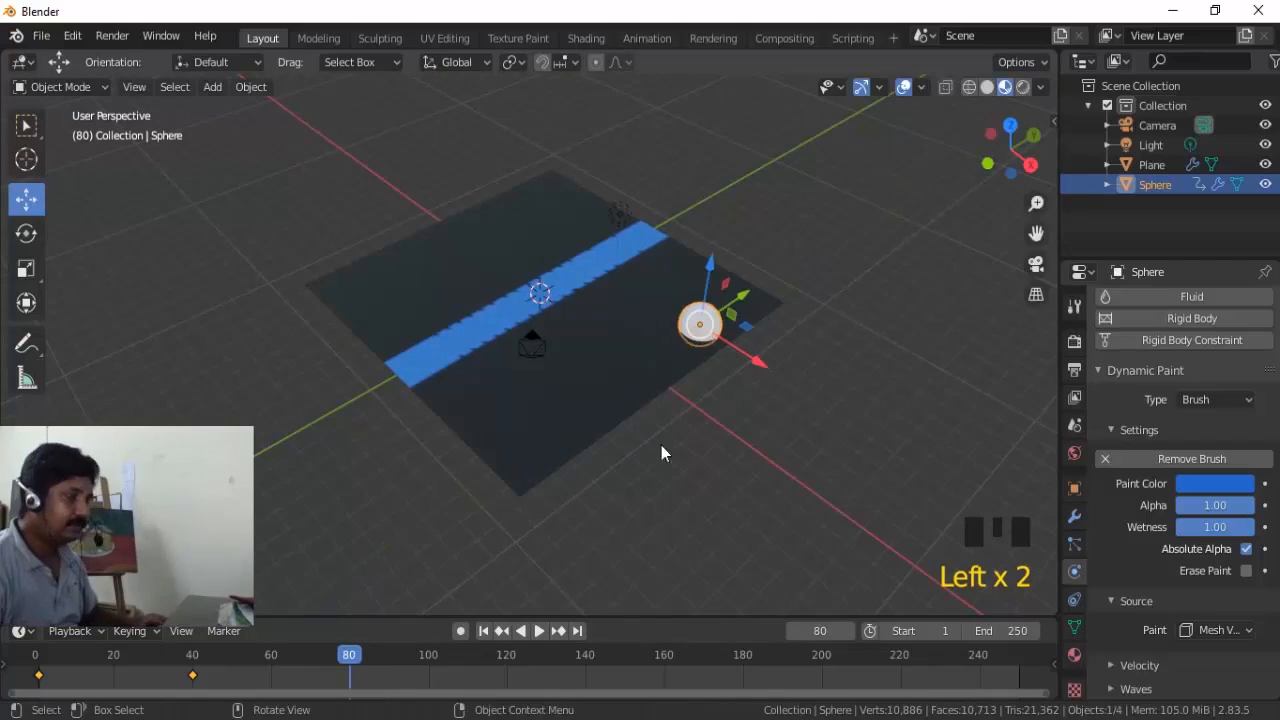
key(i)
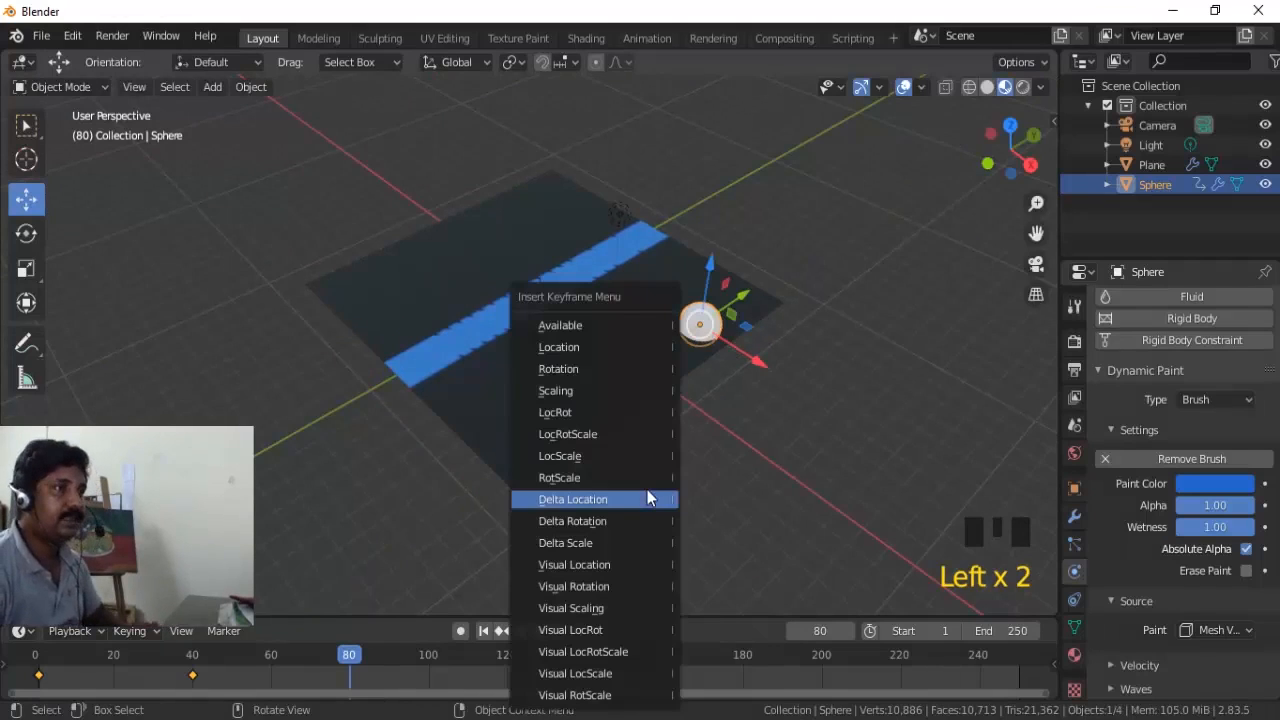
click(611, 341)
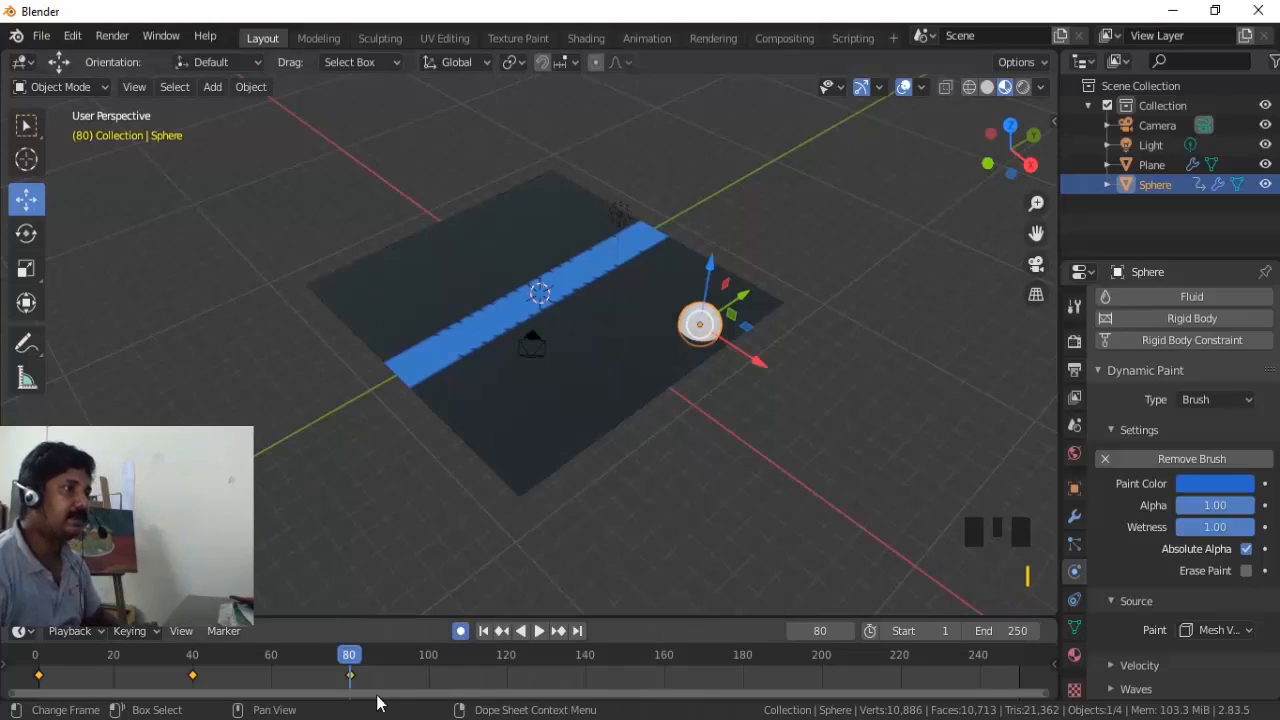
At frame 60, move the sphere toward the plane's -X side to auto-key a curved path, and play the animation.
drag(353, 662, 270, 662)
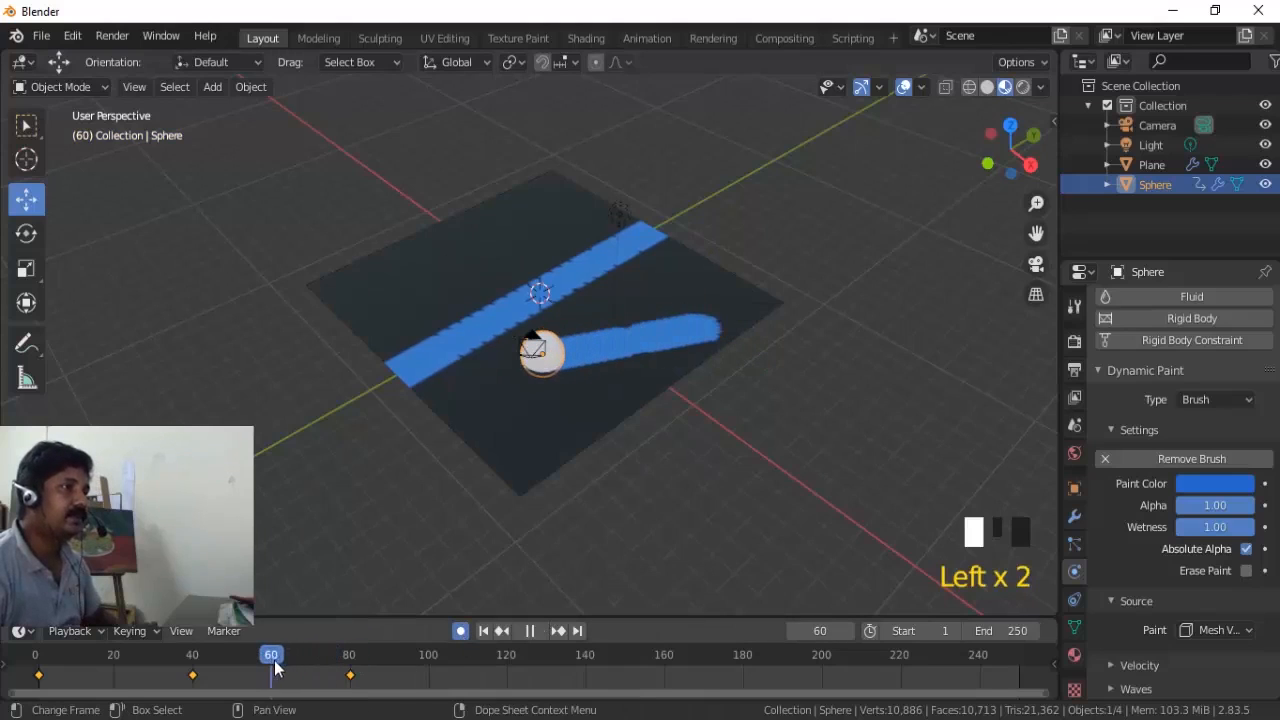
drag(594, 397, 478, 305)
drag(271, 660, 97, 657)
key(space)
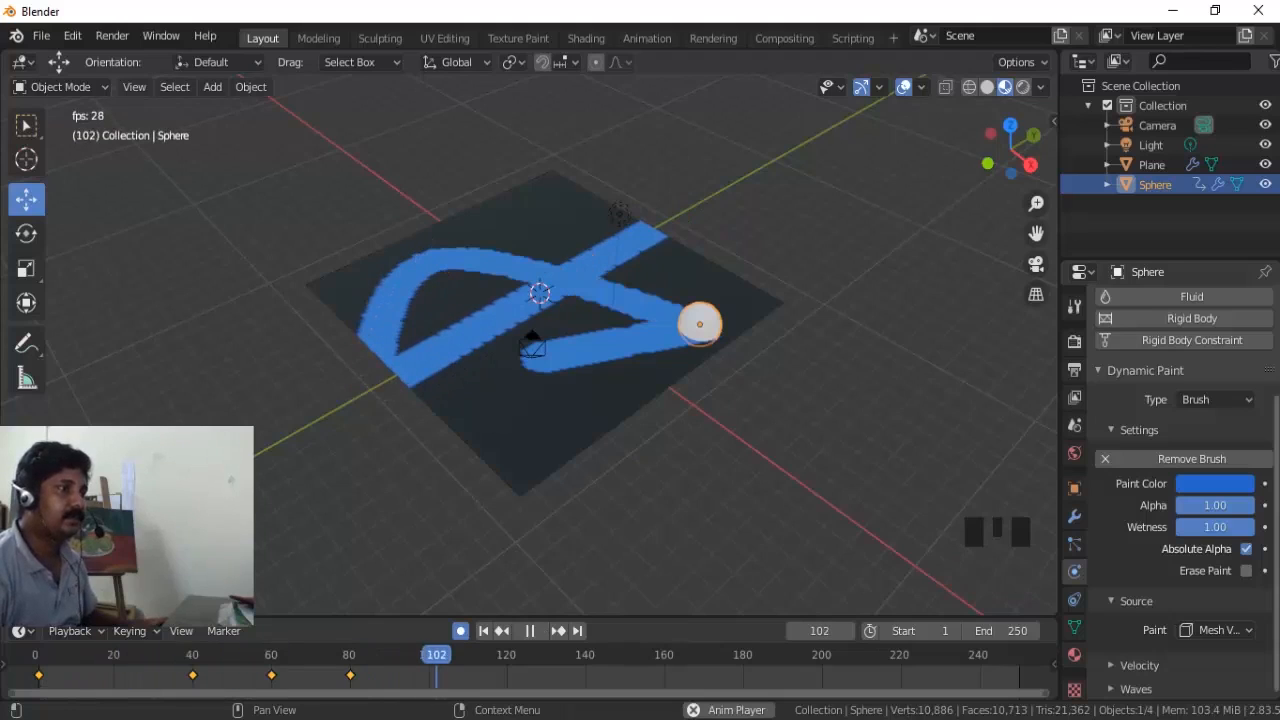
key(space)
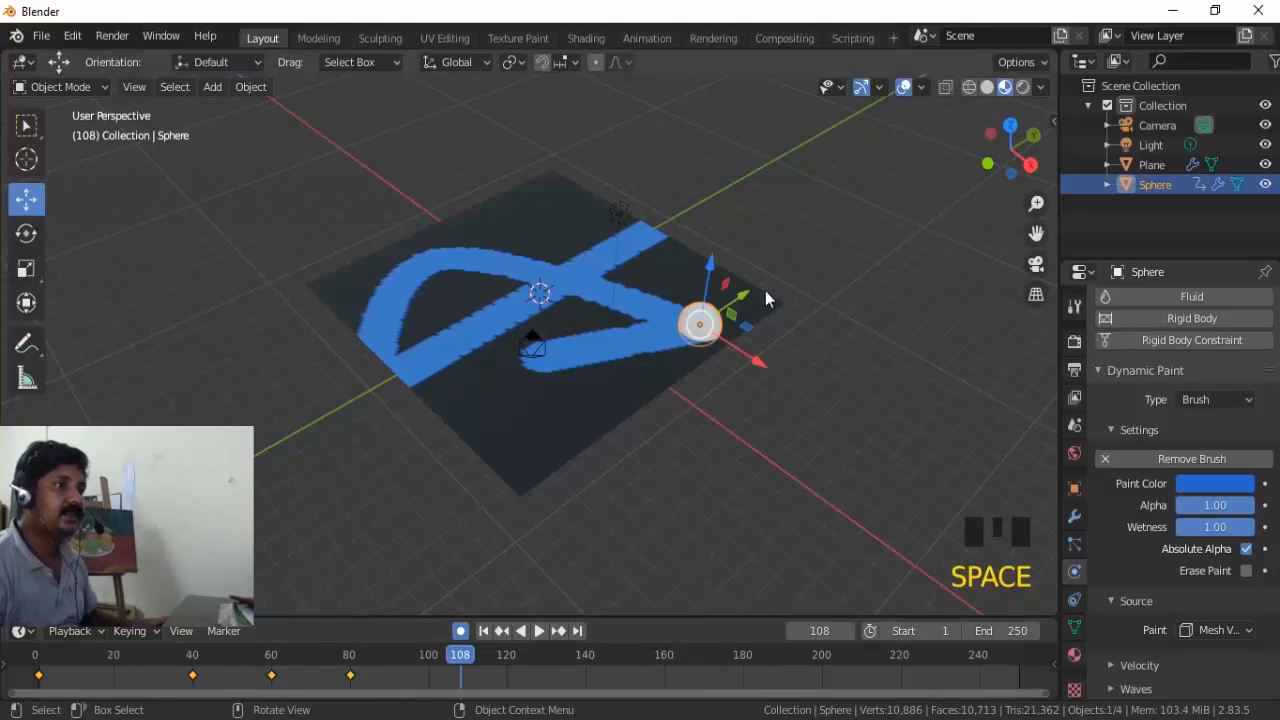
At frame 108, auto-key the sphere at the plane's -X edge and play the animation from frame 0.
drag(740, 300, 688, 322)
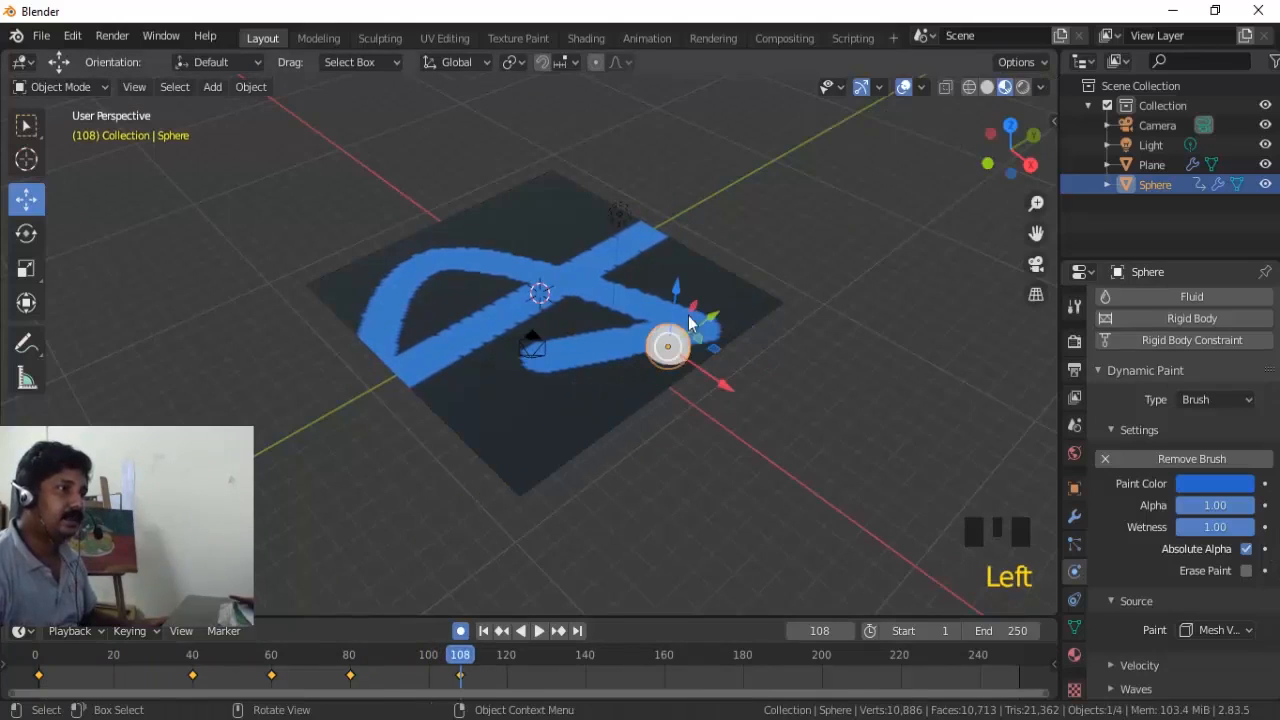
drag(724, 384, 510, 280)
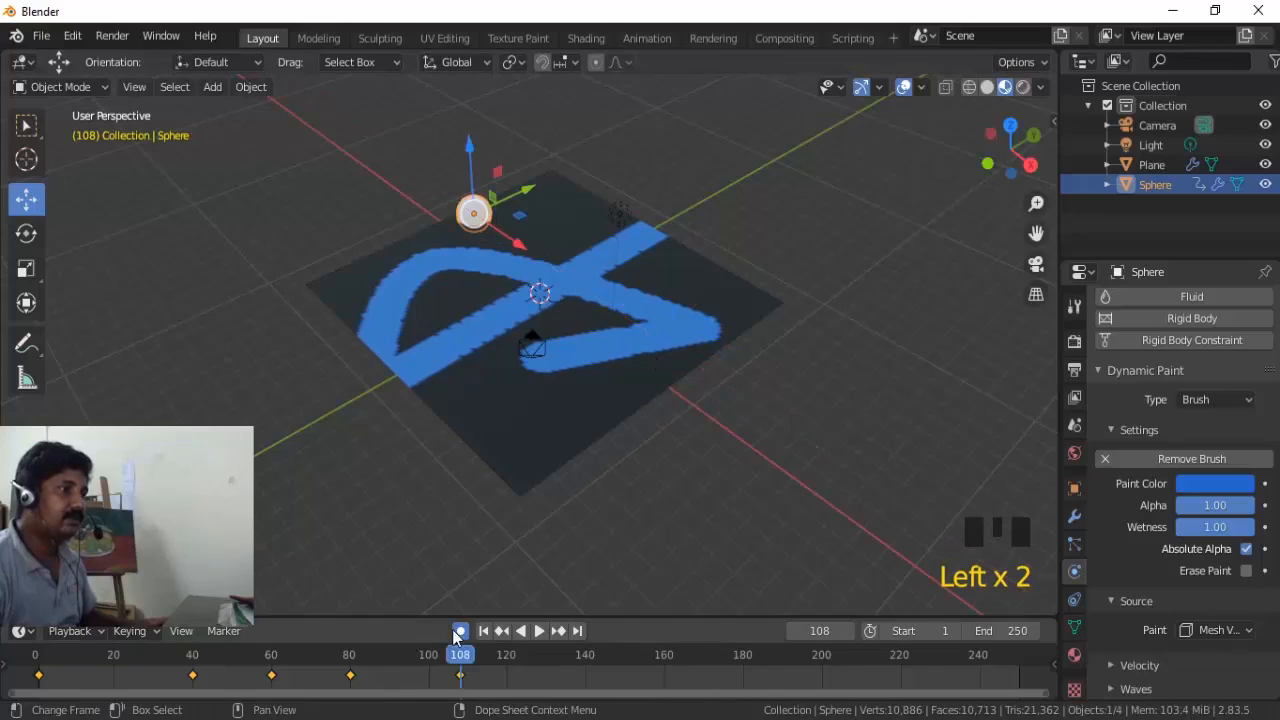
mouse_move(478, 655)
mouse_down()
mouse_move(177, 662)
mouse_move(104, 688)
mouse_move(450, 670)
mouse_move(40, 672)
mouse_move(180, 710)
mouse_move(423, 694)
mouse_move(510, 660)
mouse_move(302, 692)
mouse_move(26, 674)
mouse_up()
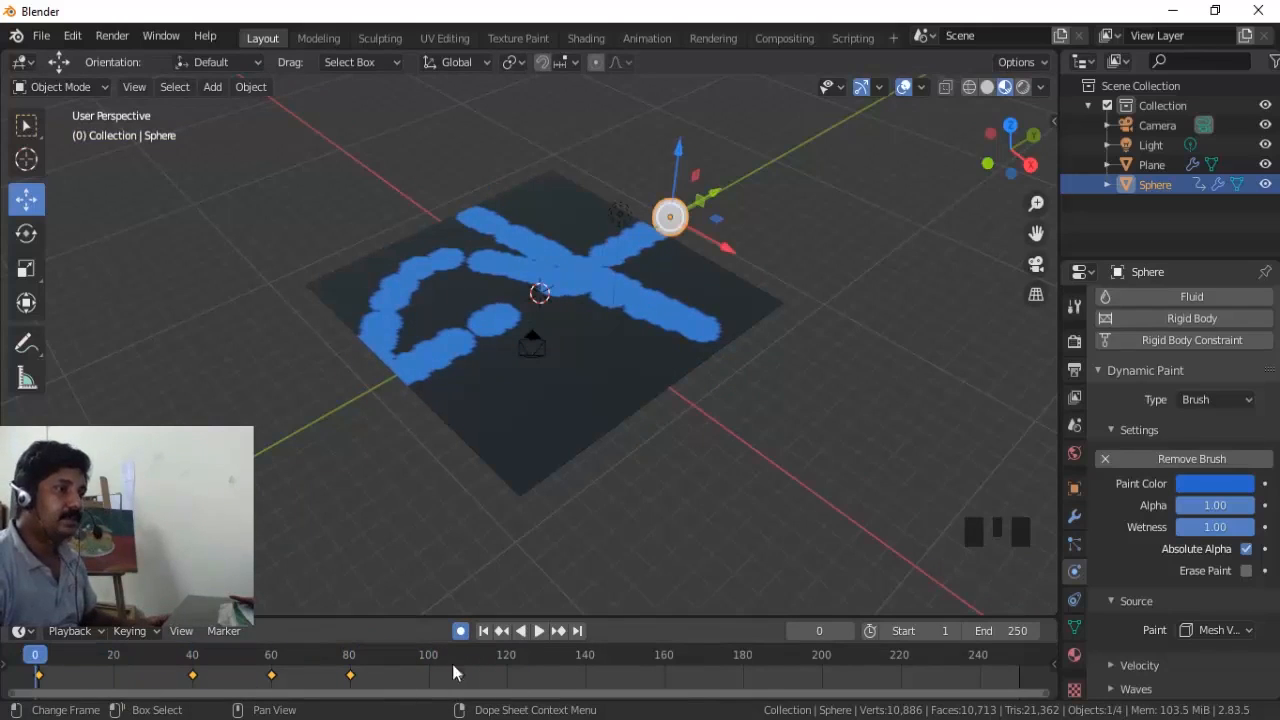
click(541, 631)
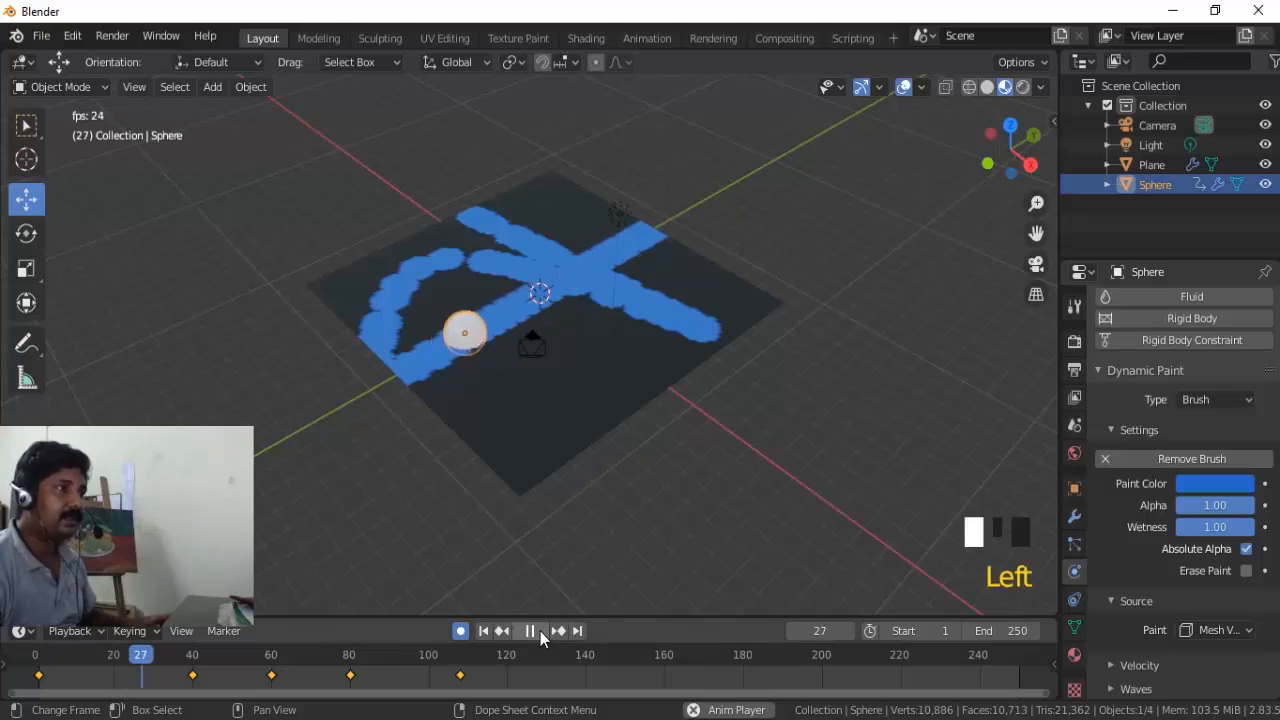
click(540, 631)
Examine the painted strokes up close and review the plane's Dynamic Paint canvas settings.
scroll(651, 364, up, 4)
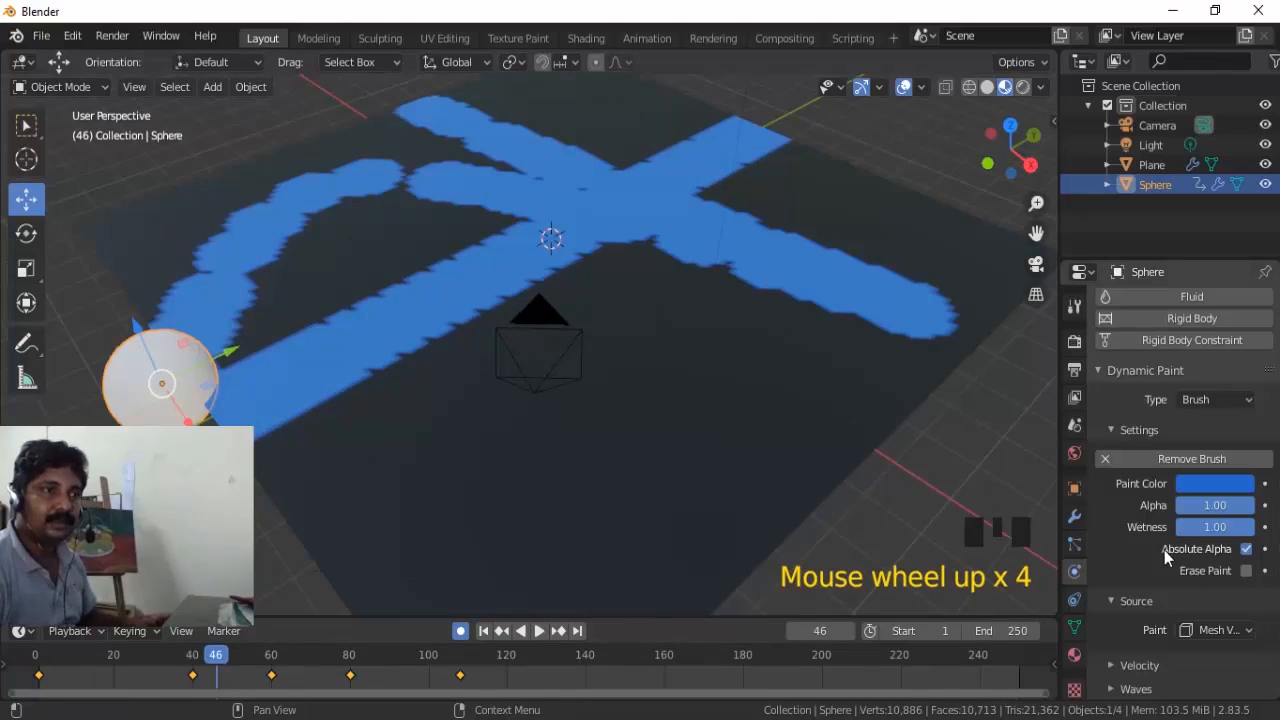
click(659, 401)
scroll(1141, 604, down, 1)
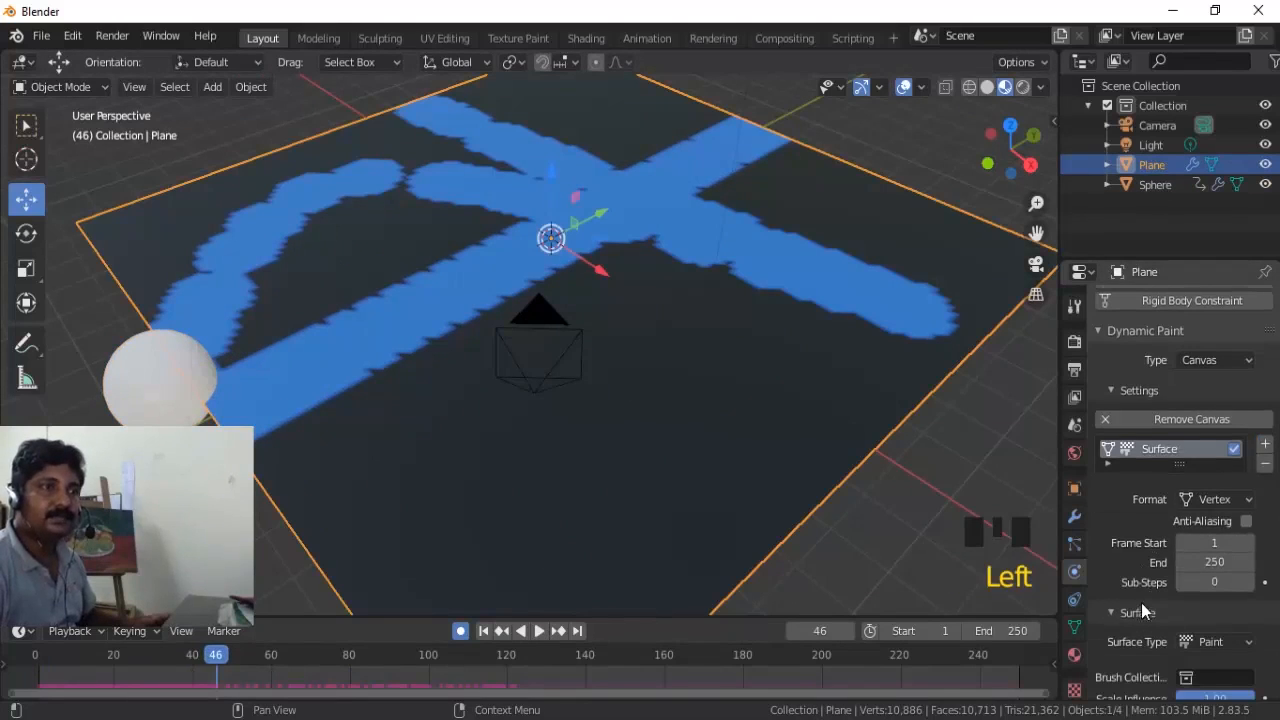
scroll(1127, 545, down, 1)
scroll(1127, 545, down, 5)
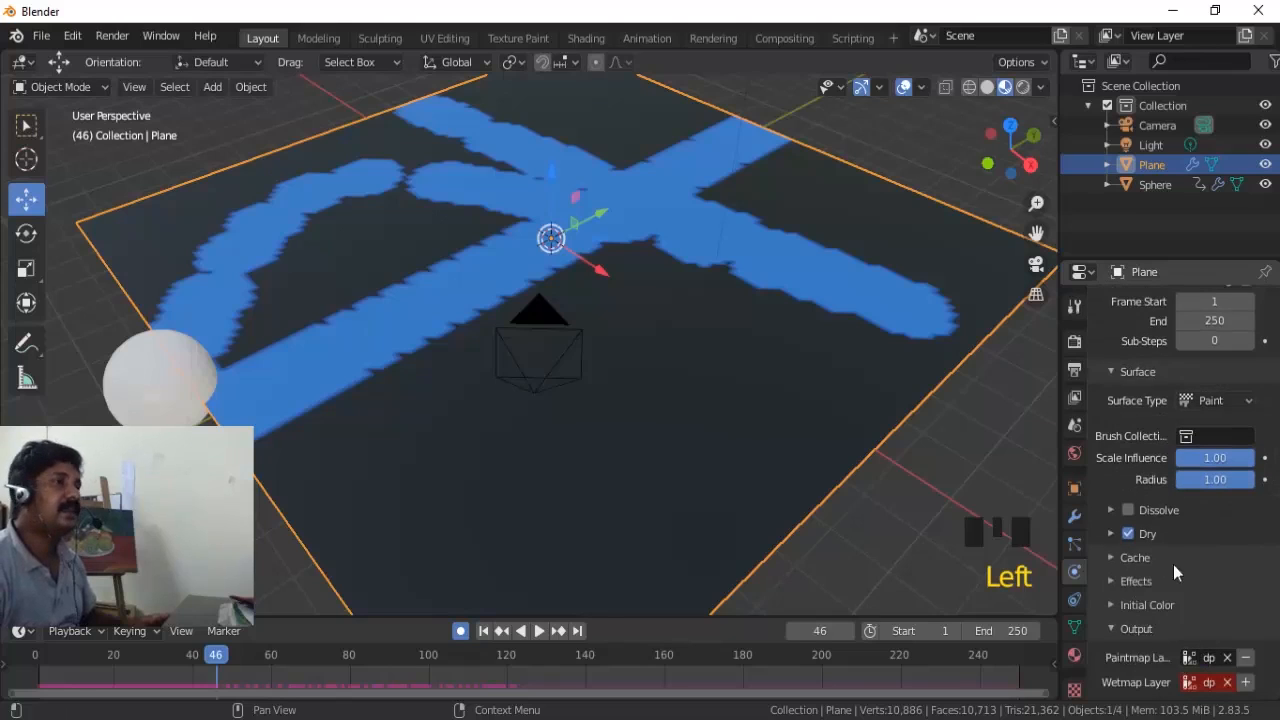
scroll(648, 397, down, 10)
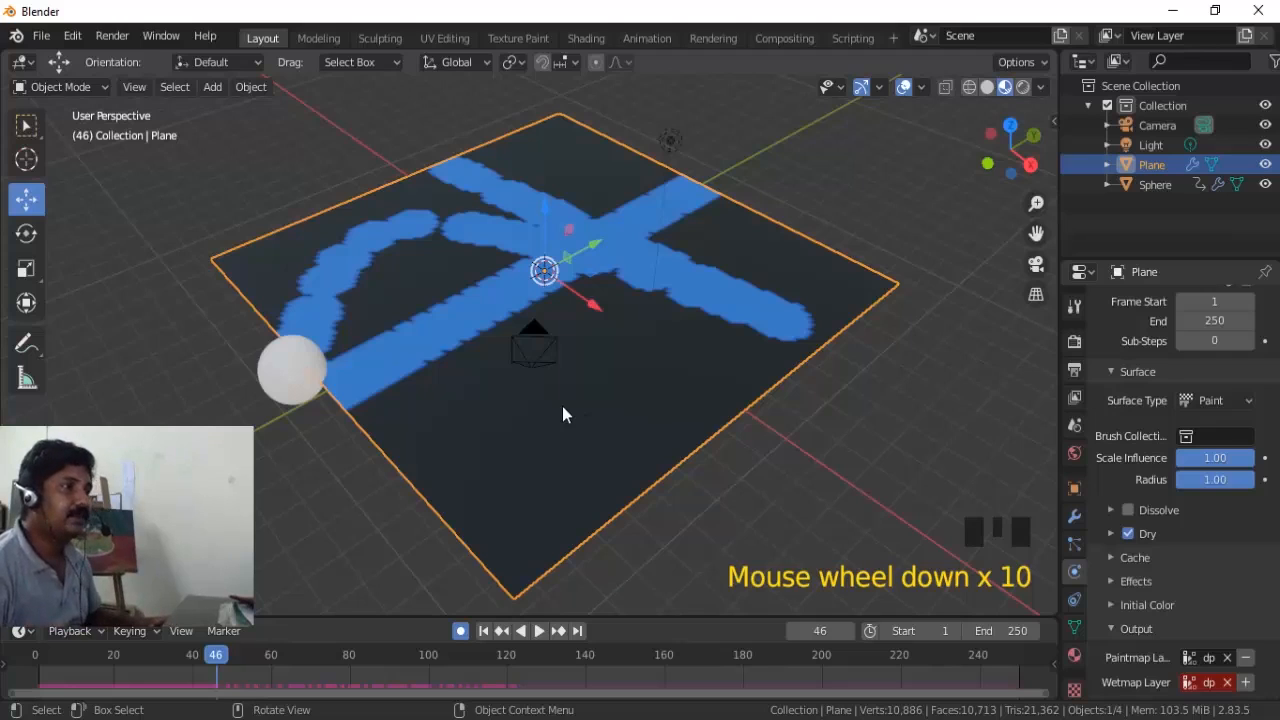
Select the sphere and delete all of its keyframes.
click(292, 369)
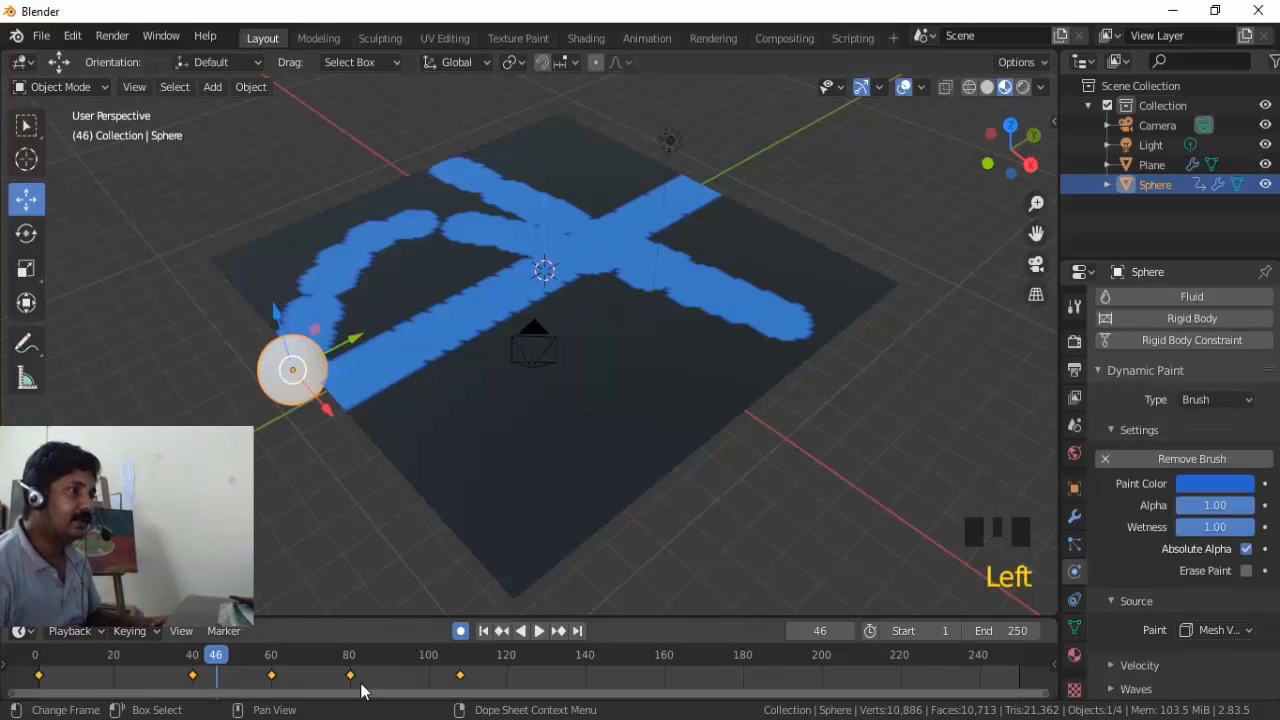
drag(490, 675, 24, 705)
drag(490, 677, 46, 692)
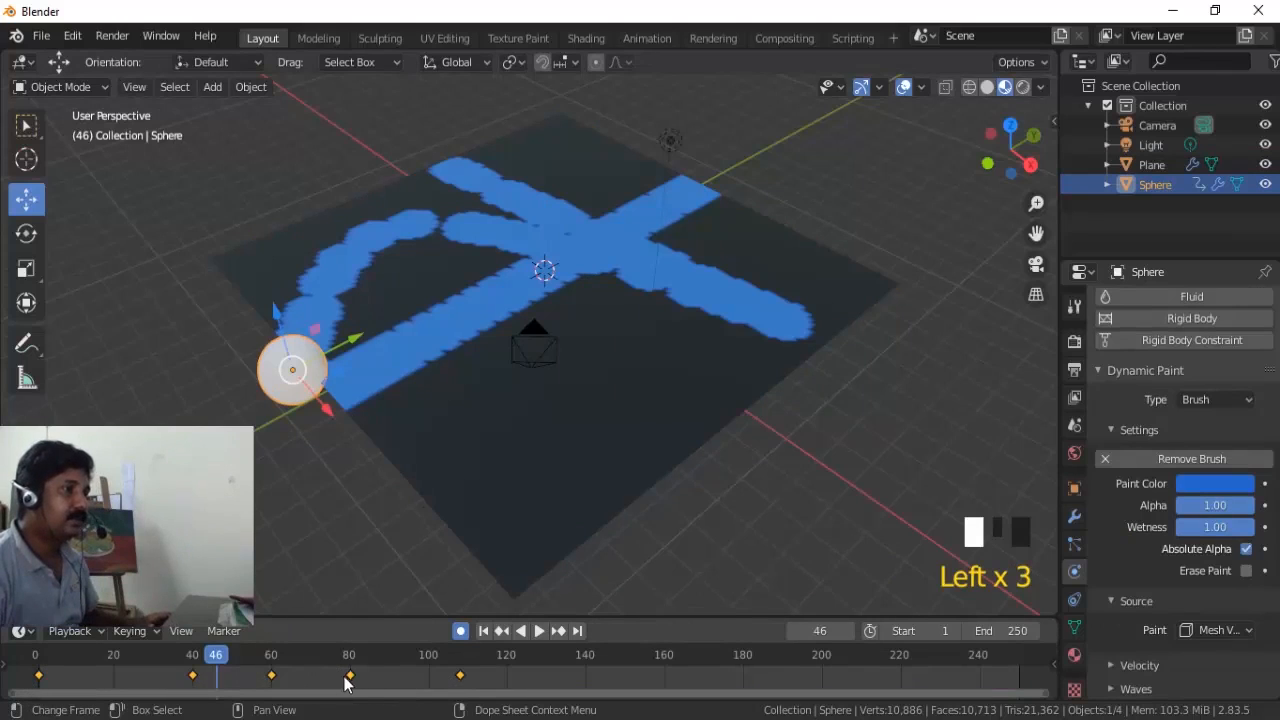
key(x)
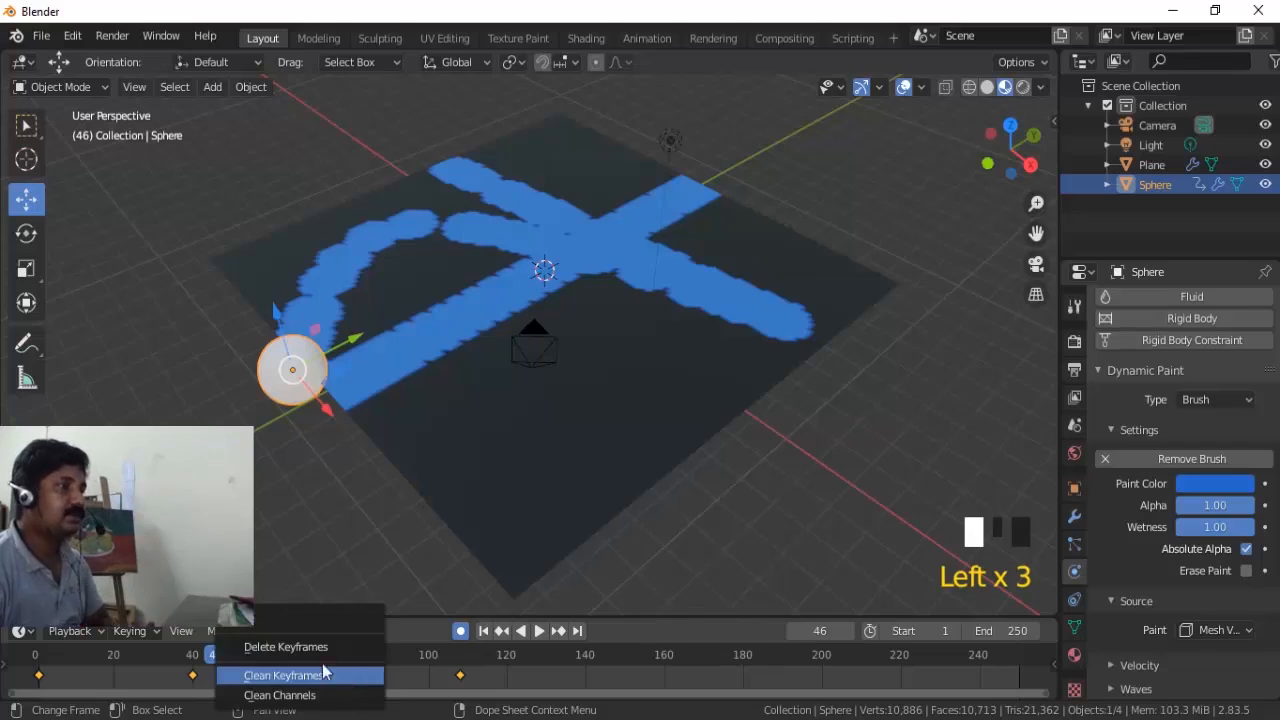
key(Delete)
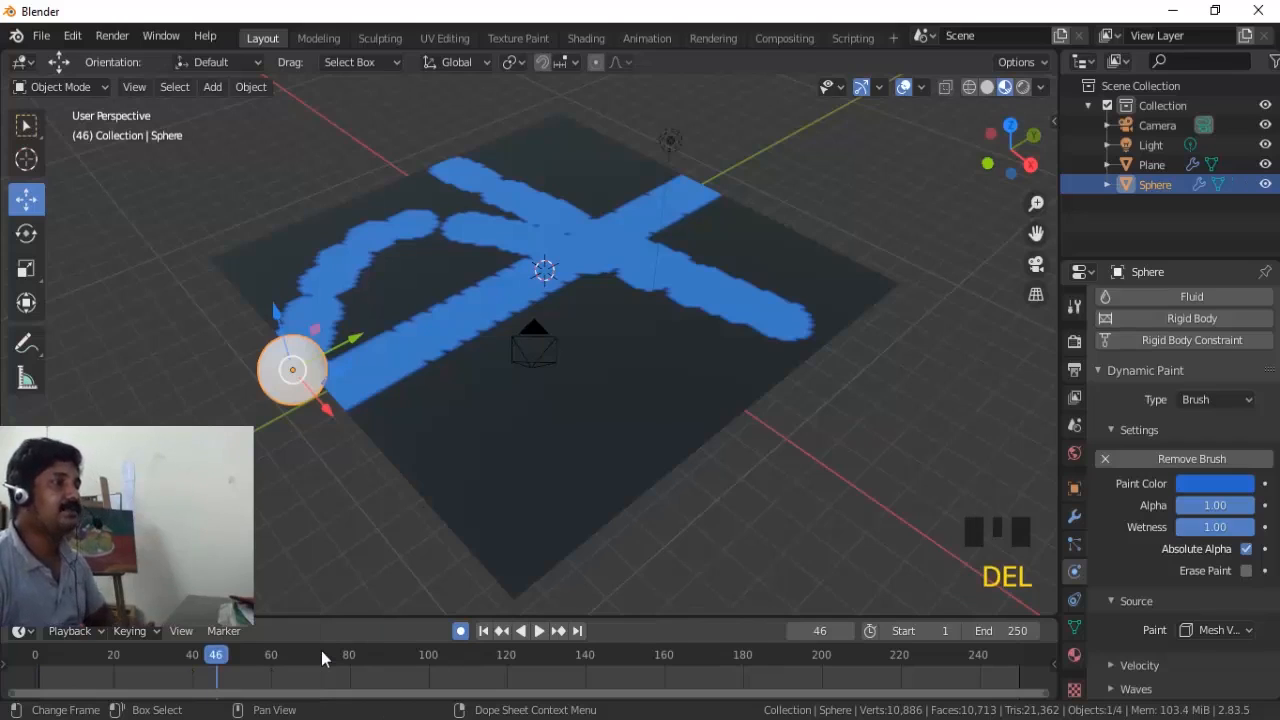
At frame 0, auto-key the sphere slightly farther along -Y, just off the plane's edge.
drag(240, 660, 33, 660)
scroll(1187, 440, up, 5)
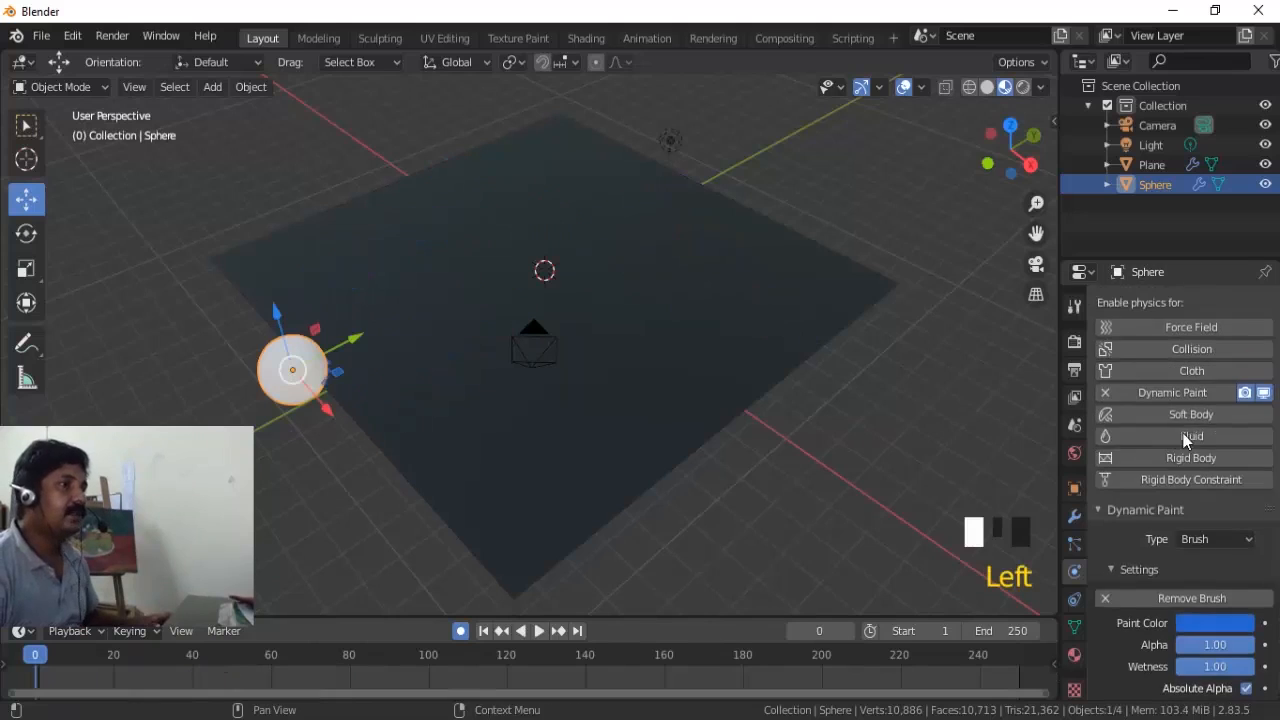
middle_drag(880, 460, 400, 302)
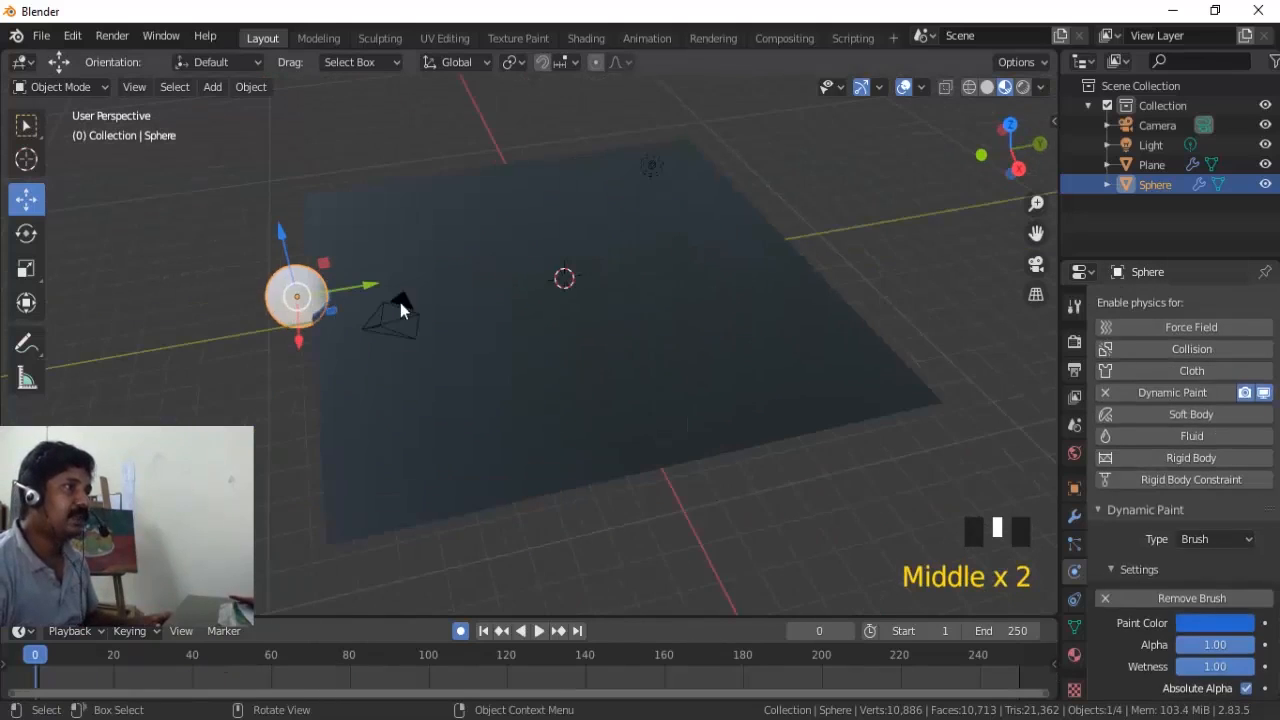
drag(375, 286, 345, 290)
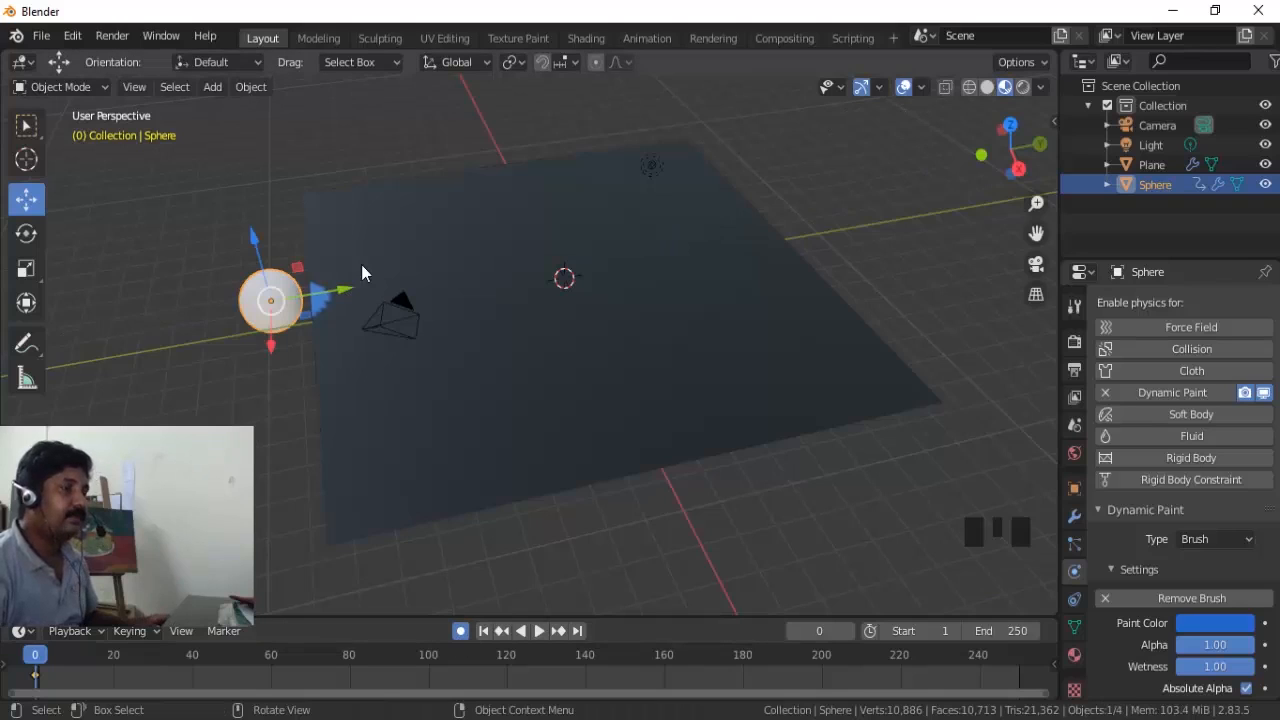
At frame 60, auto-key the sphere past the plane's opposite +Y edge and scrub back to frame 35.
click(272, 666)
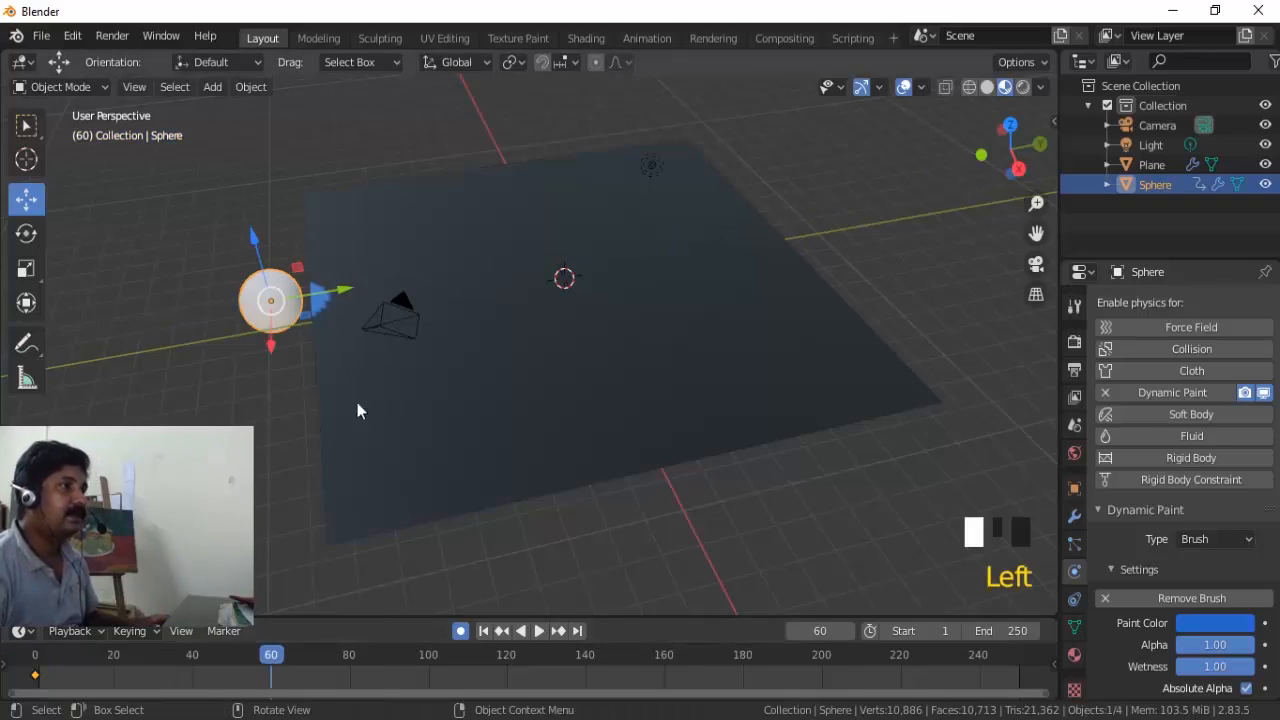
drag(342, 293, 920, 394)
drag(271, 665, 173, 683)
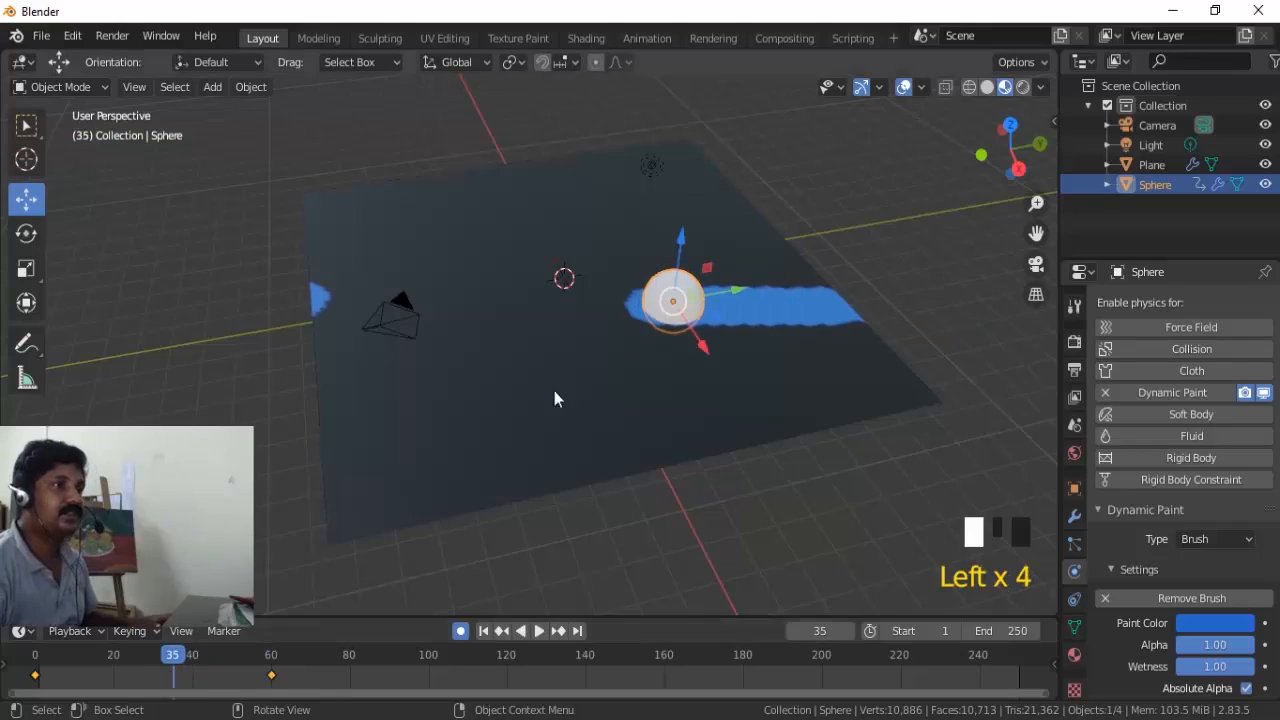
At frame 35, auto-key the sphere farther along -X so its path curves across the plane, and scrub to frame 50.
drag(703, 349, 625, 243)
mouse_move(173, 672)
mouse_down()
mouse_move(80, 677)
mouse_move(277, 672)
mouse_move(178, 660)
mouse_move(97, 672)
mouse_move(236, 692)
mouse_up()
Change the plane's Dynamic Paint canvas surface type to Displace.
click(763, 337)
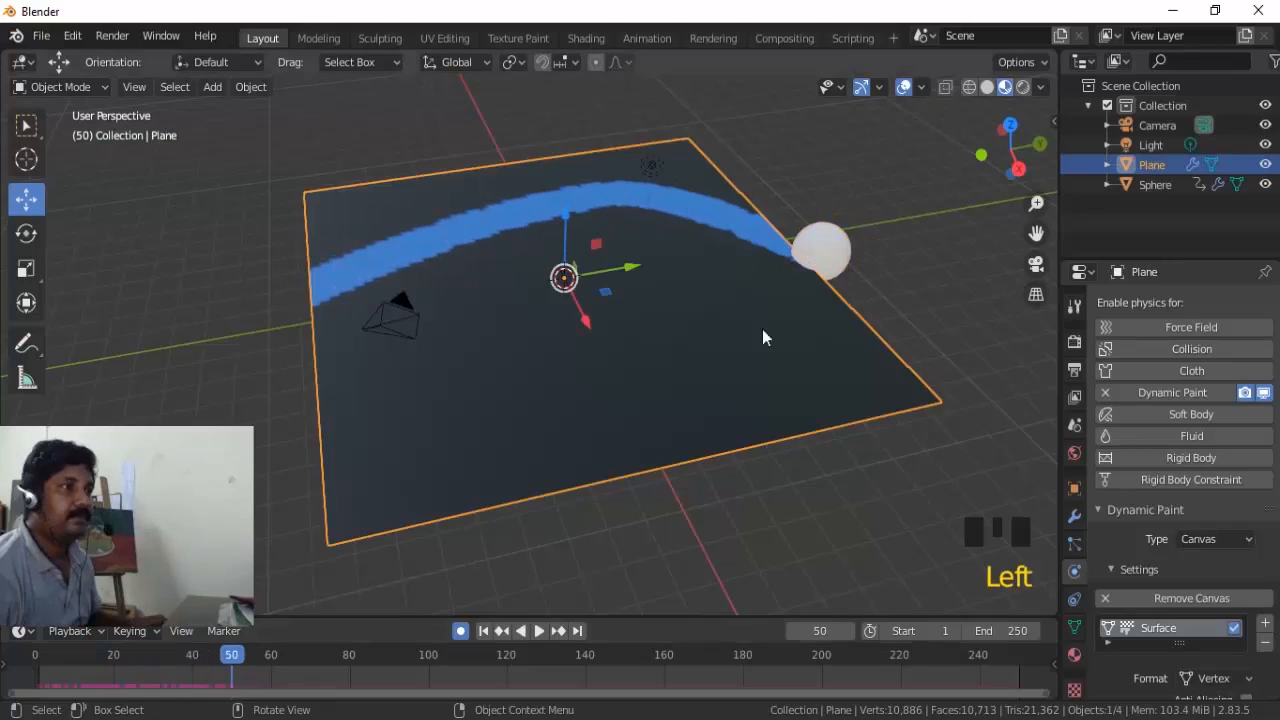
scroll(1190, 570, down, 2)
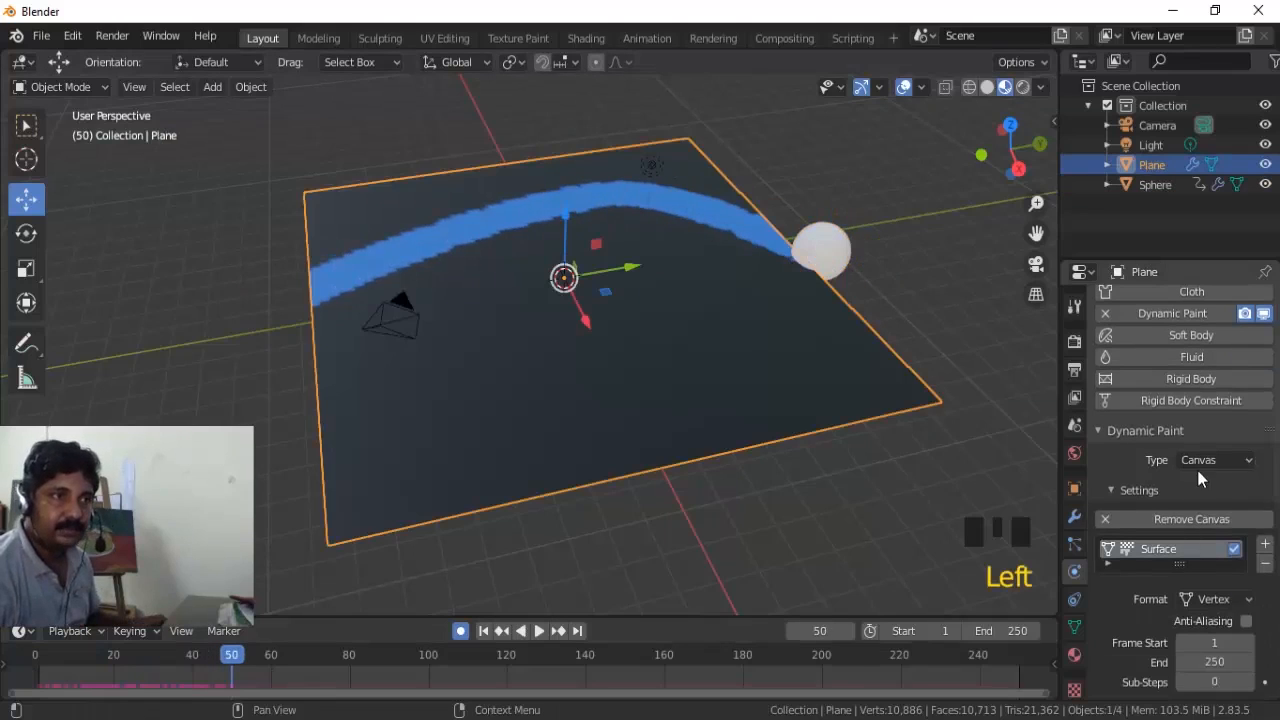
scroll(1203, 493, down, 2)
scroll(1199, 486, down, 4)
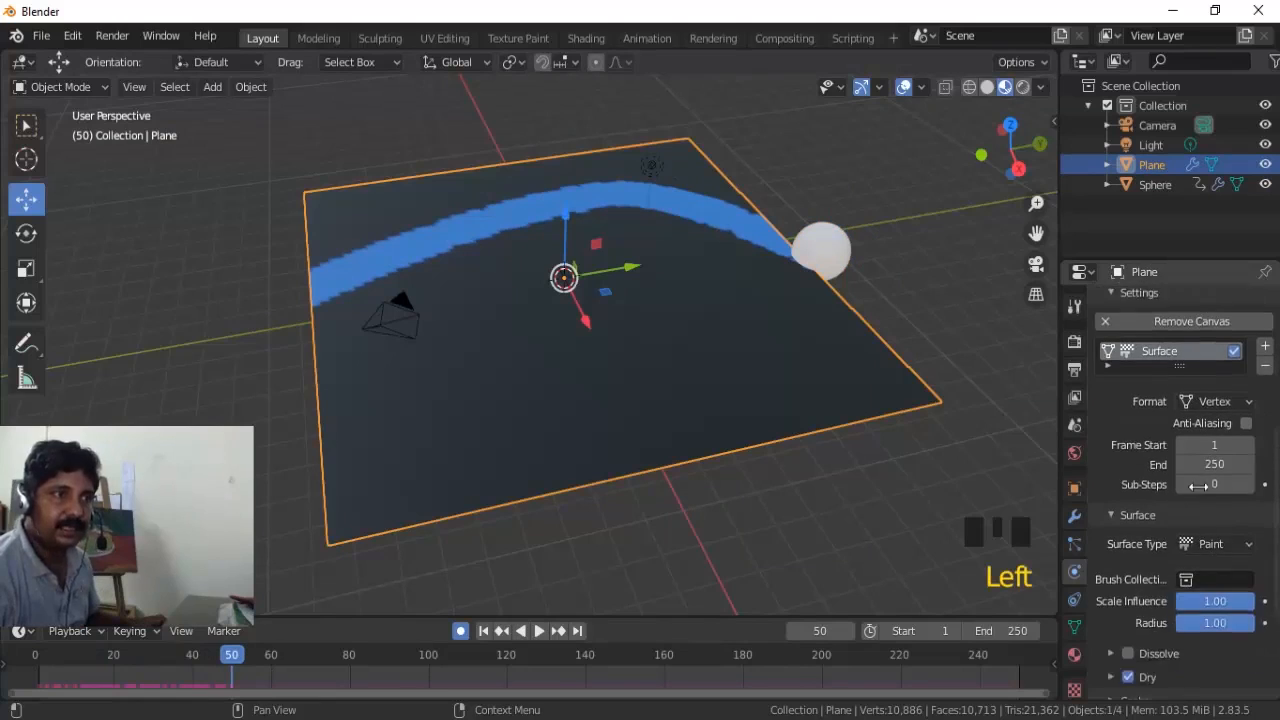
scroll(1199, 487, down, 2)
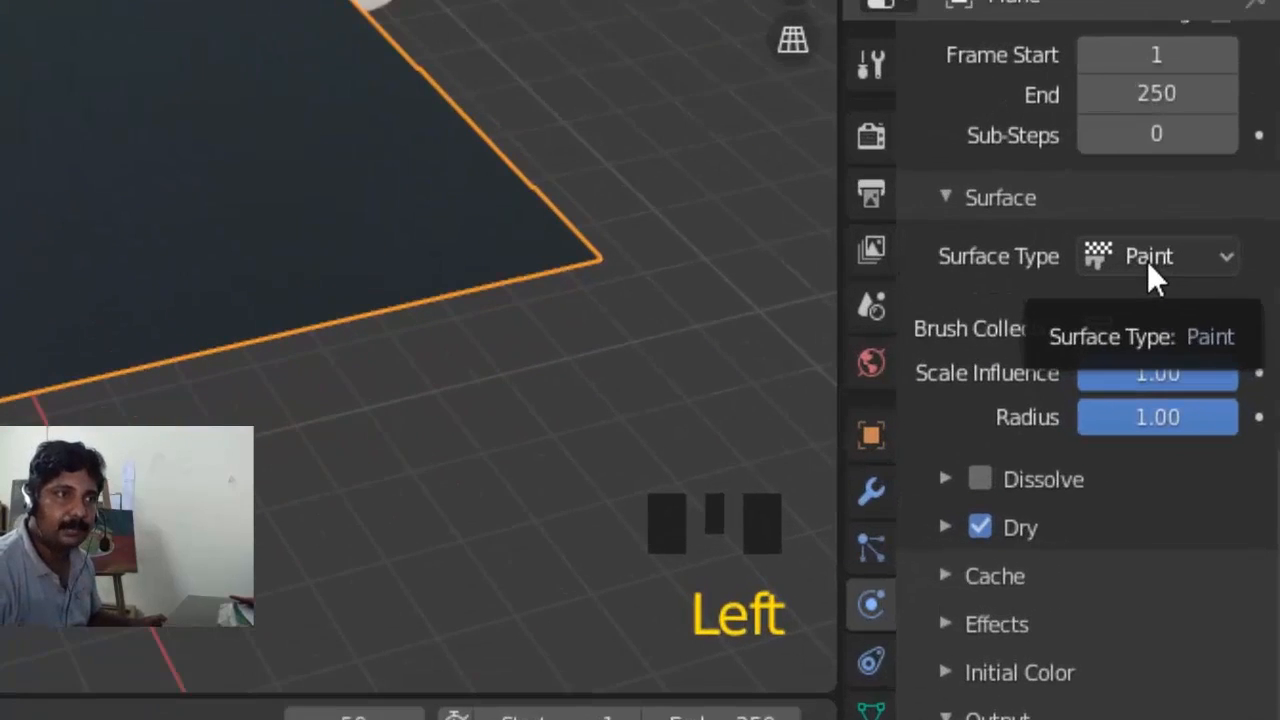
click(1246, 399)
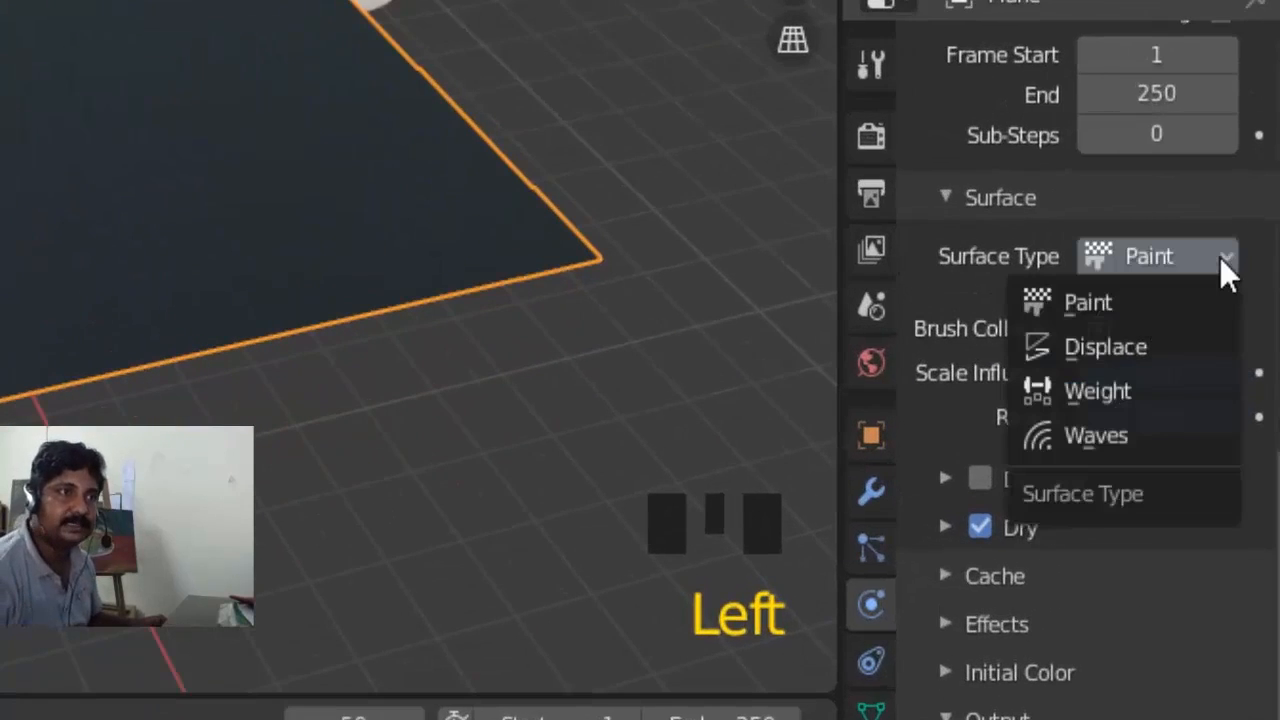
click(1122, 350)
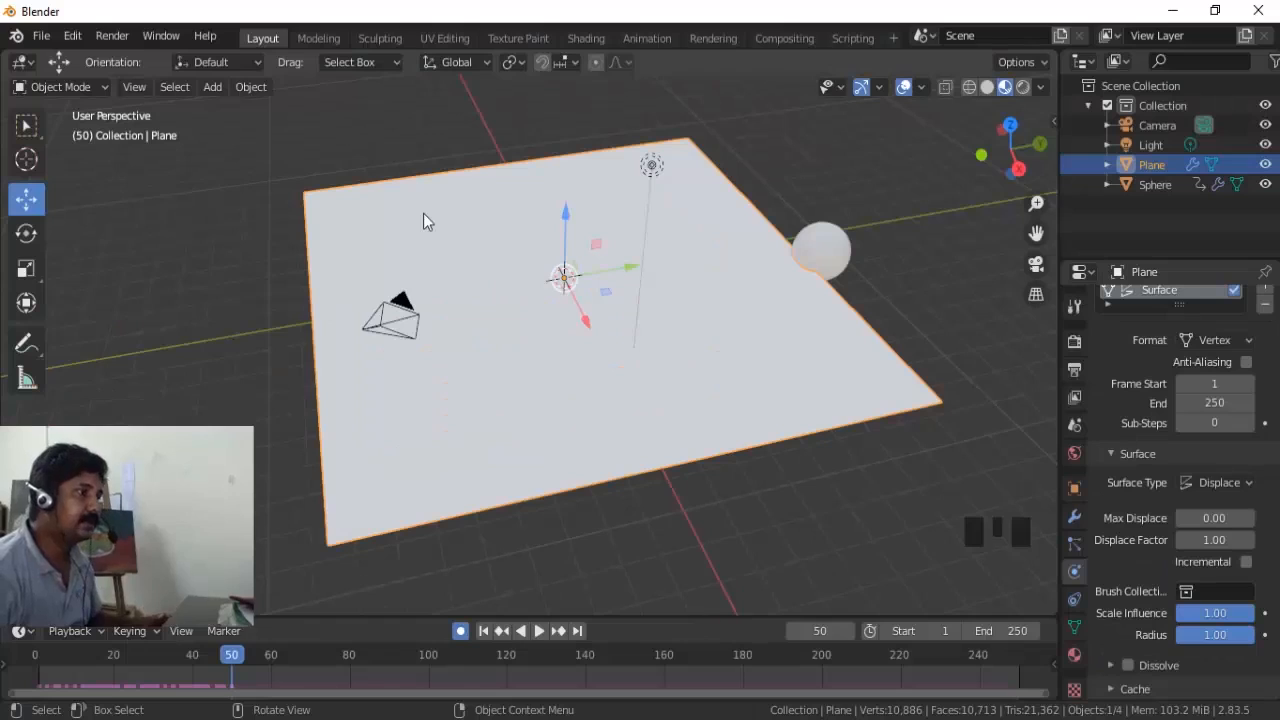
Return the timeline to frame 0 and switch the viewport to Solid shading.
drag(235, 660, 32, 660)
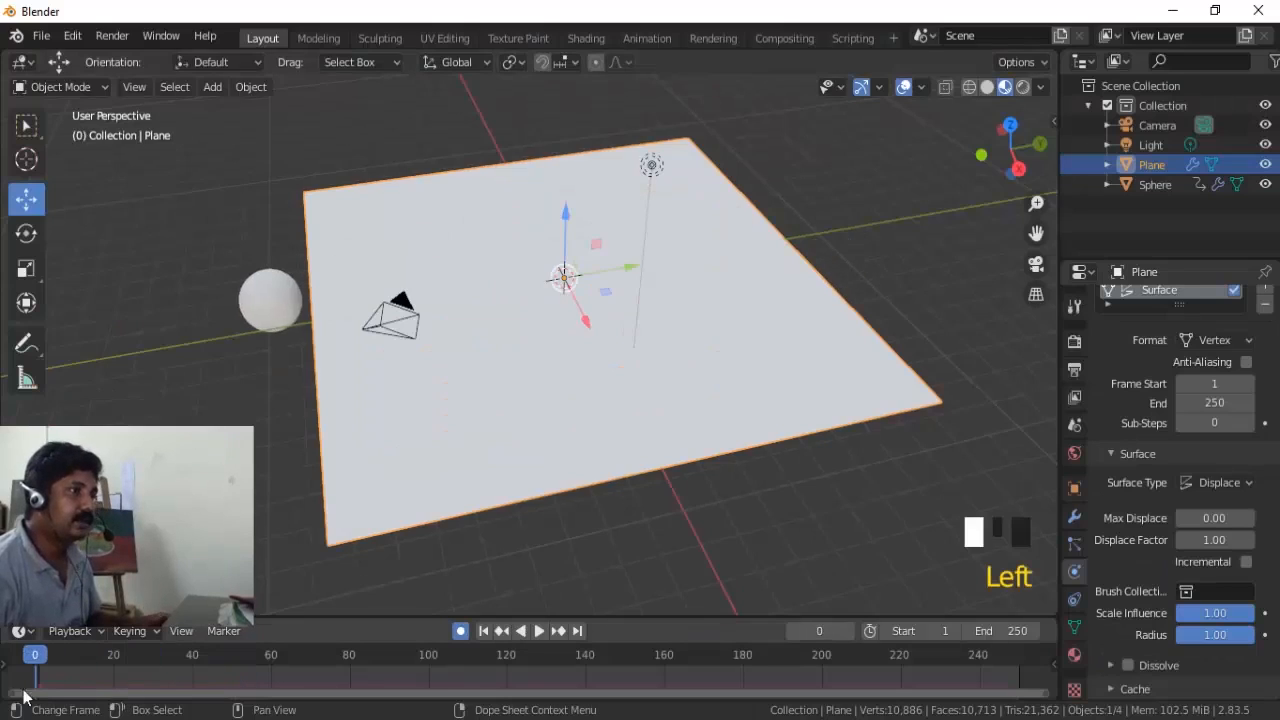
middle_drag(710, 492, 749, 414)
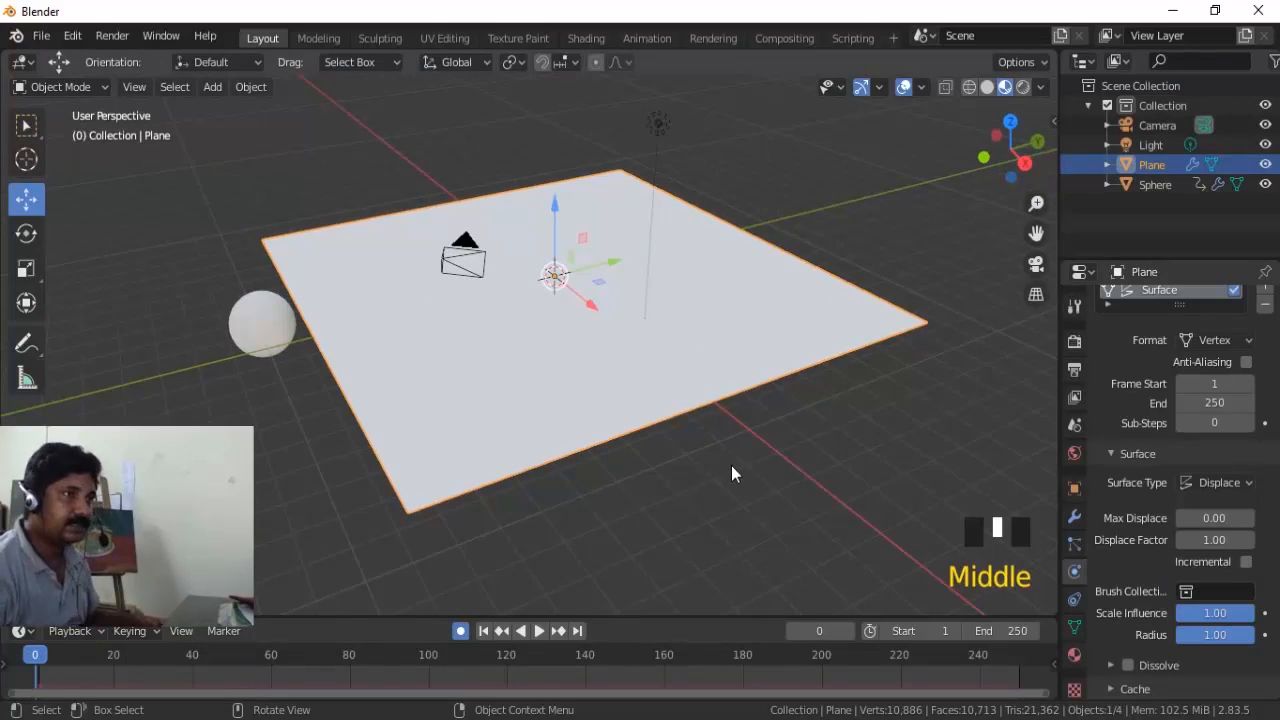
key(z)
click(866, 466)
middle_drag(869, 468, 762, 480)
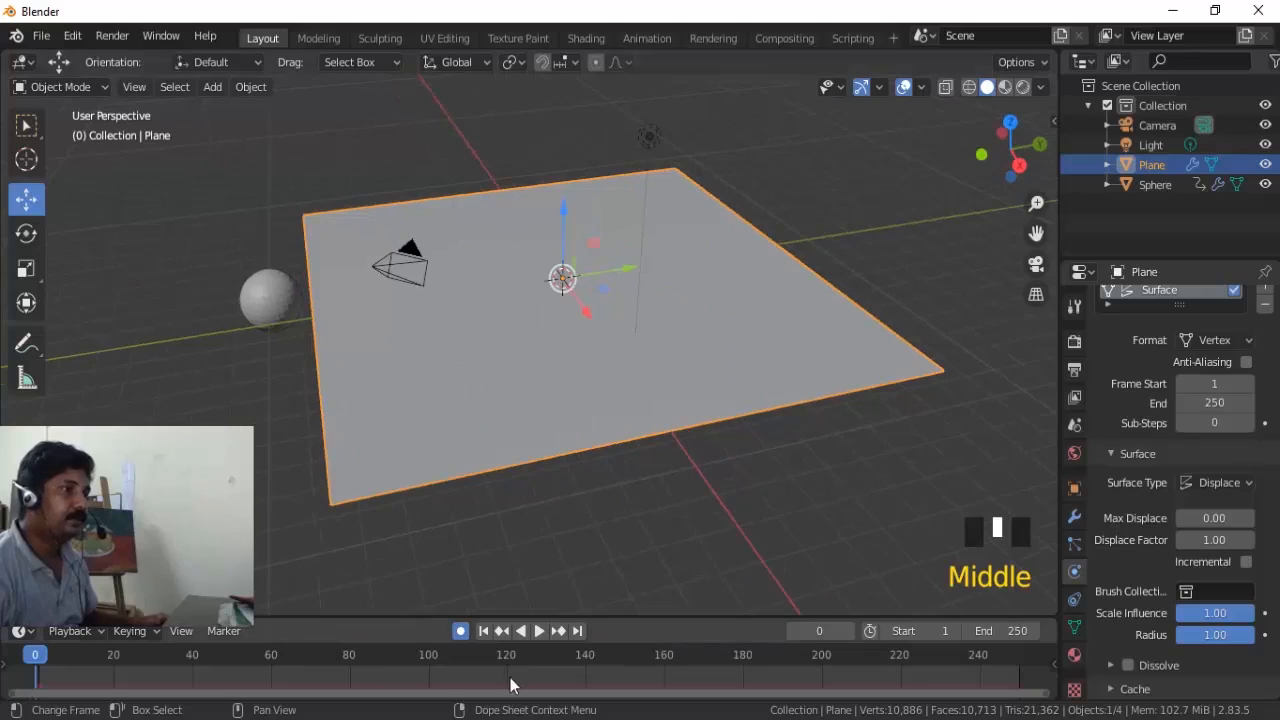
Set the scene's end frame to 100 and preview the sphere displacing the plane.
click(1005, 632)
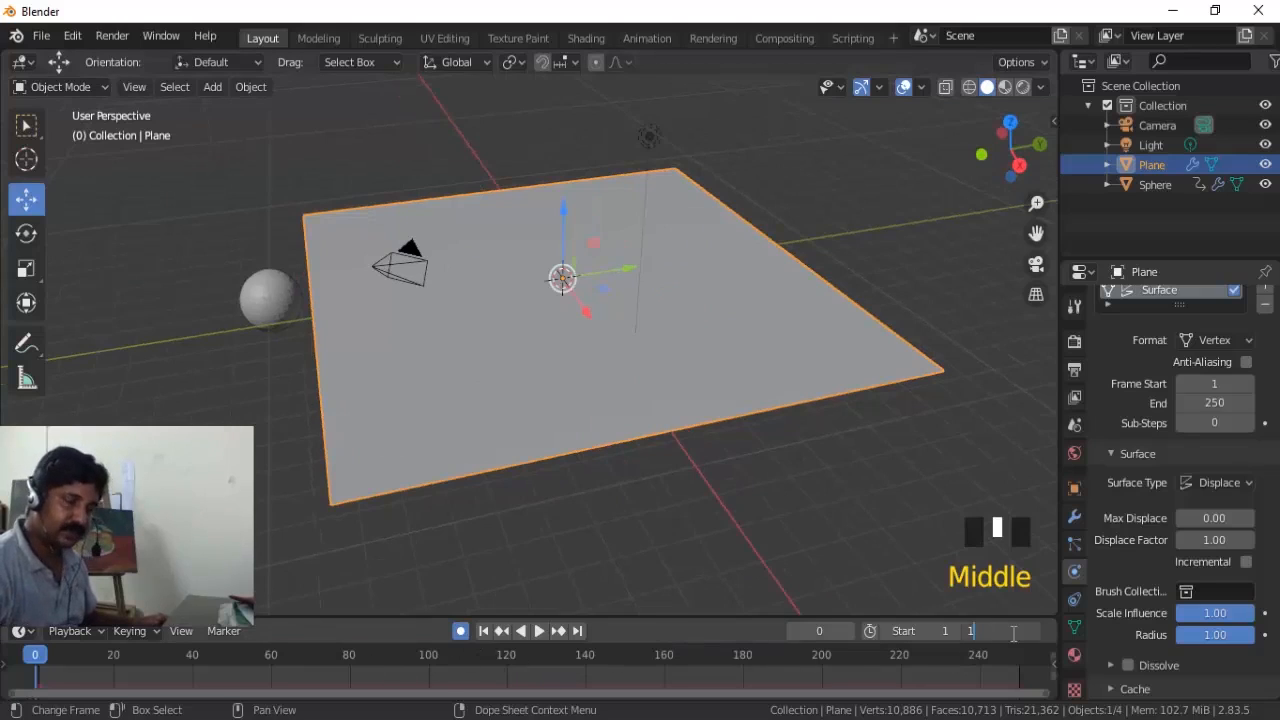
key(Return)
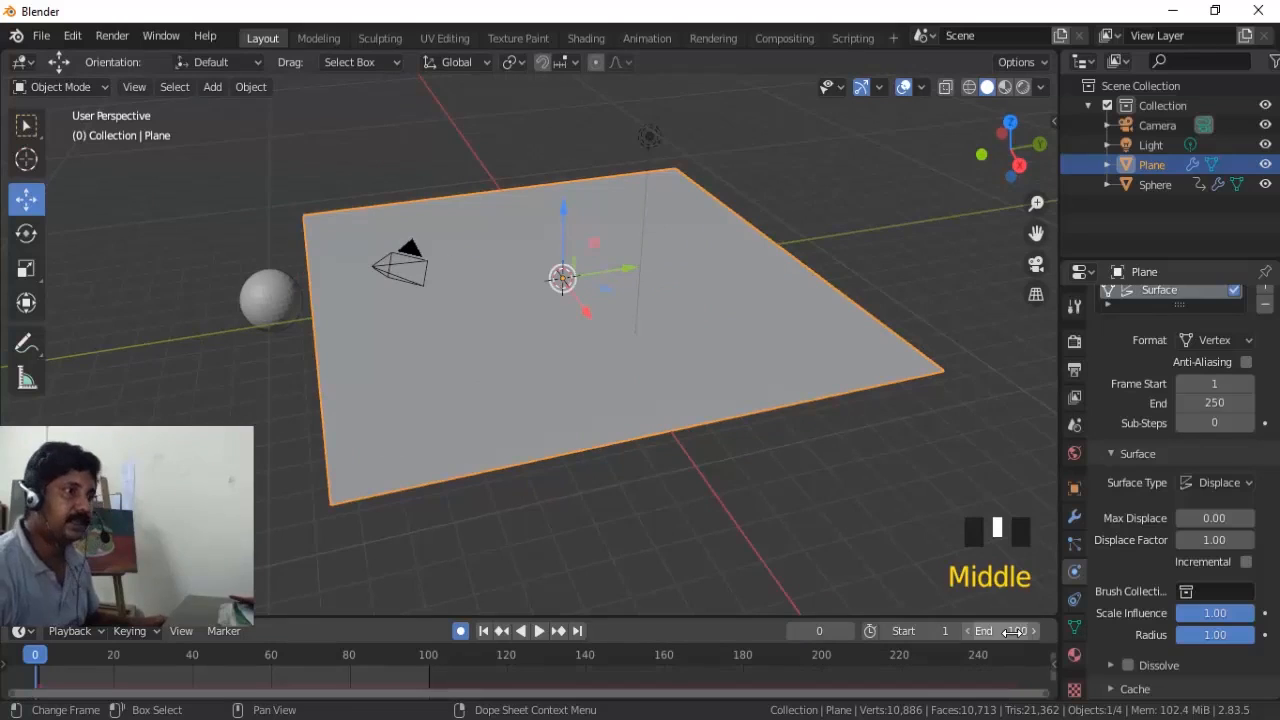
click(537, 633)
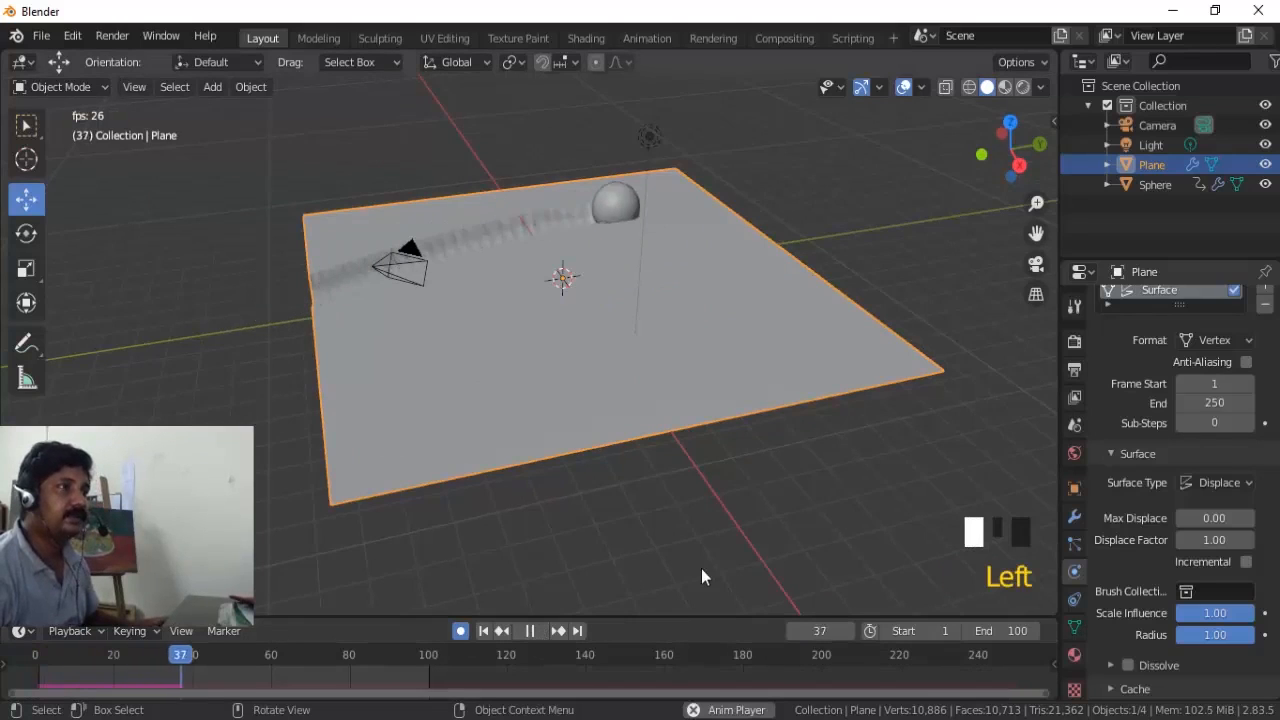
click(530, 631)
middle_click(575, 456)
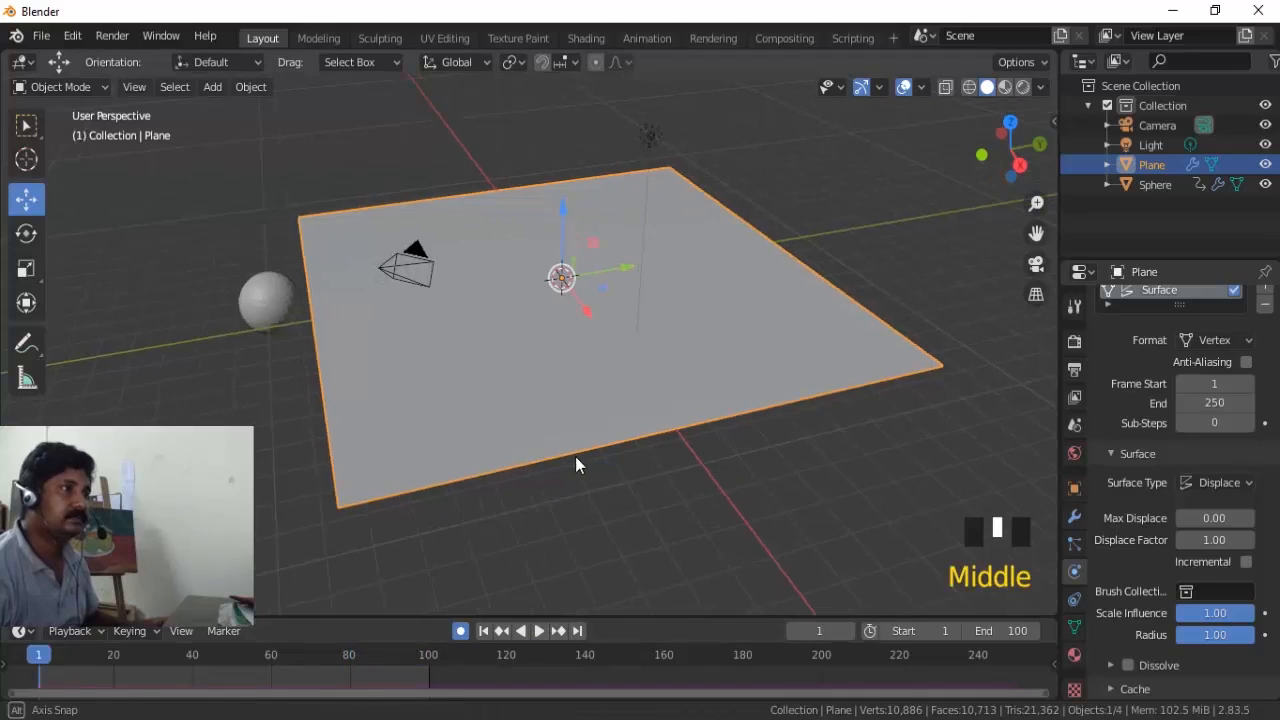
Replay the animation from the first frame and examine the groove the sphere leaves in the plane from several angles.
click(480, 633)
click(540, 631)
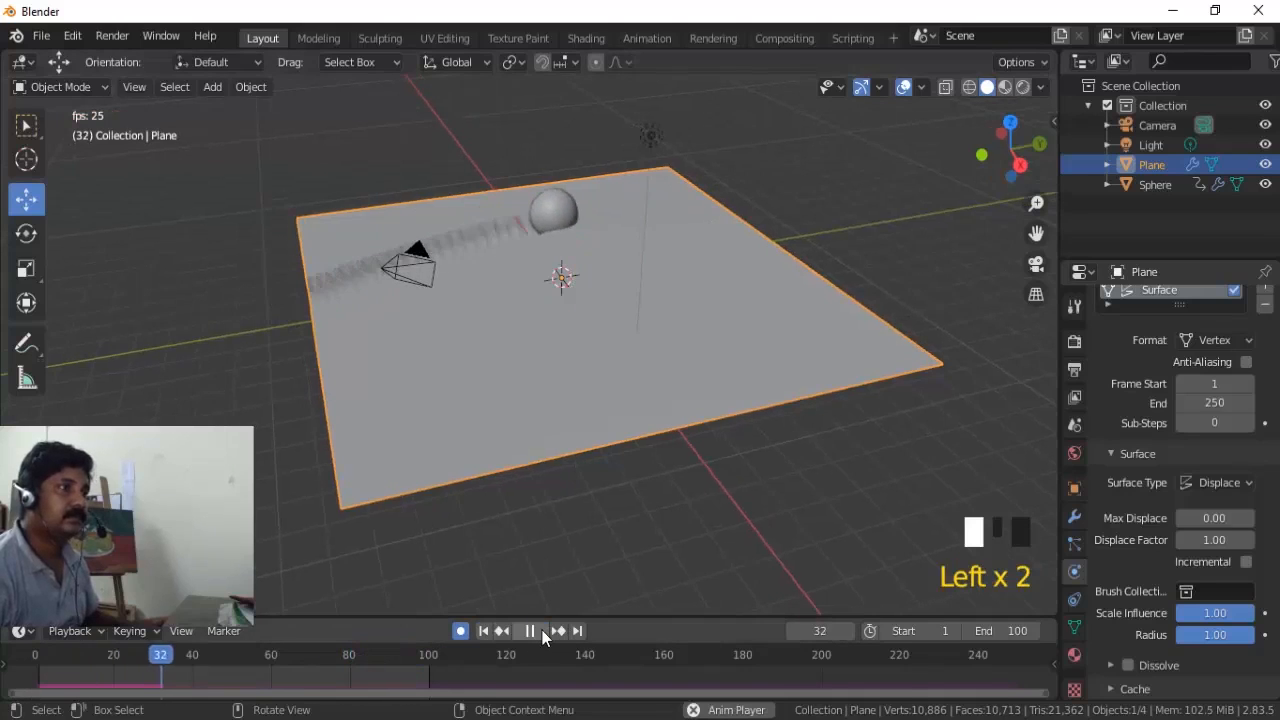
click(533, 631)
middle_drag(538, 492, 769, 491)
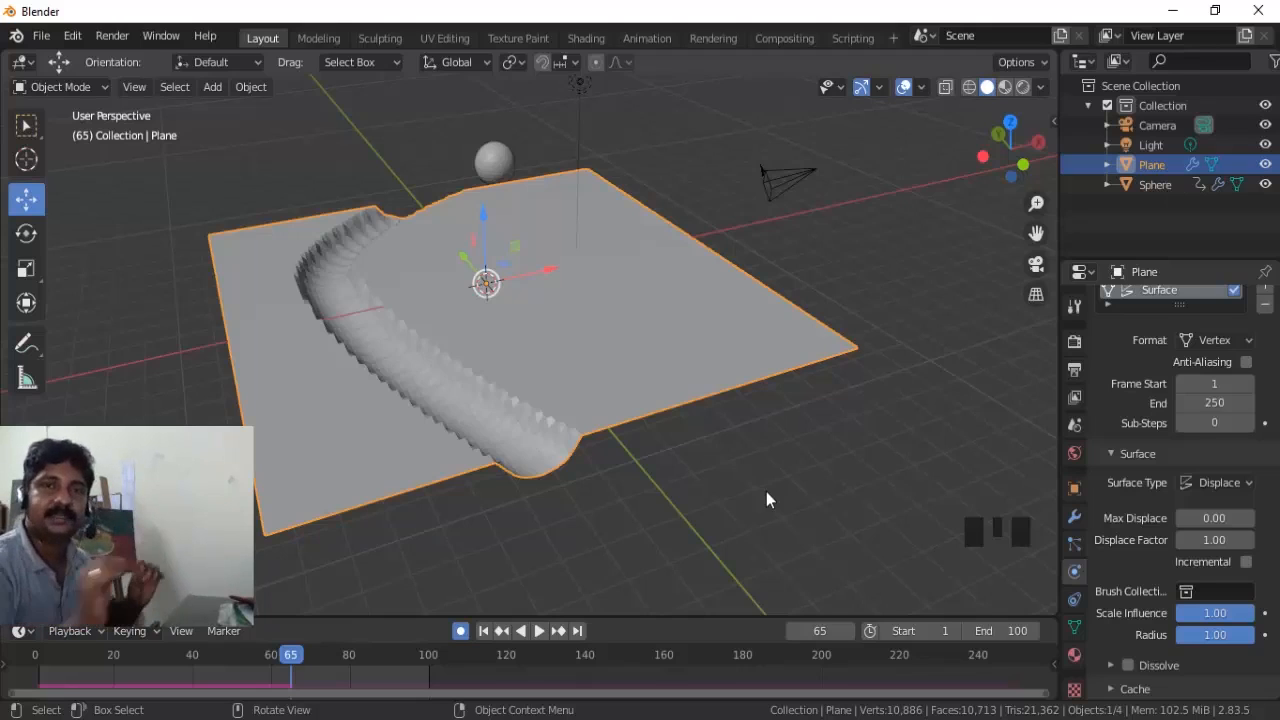
middle_drag(765, 491, 356, 655)
drag(292, 658, 59, 697)
middle_drag(540, 455, 502, 469)
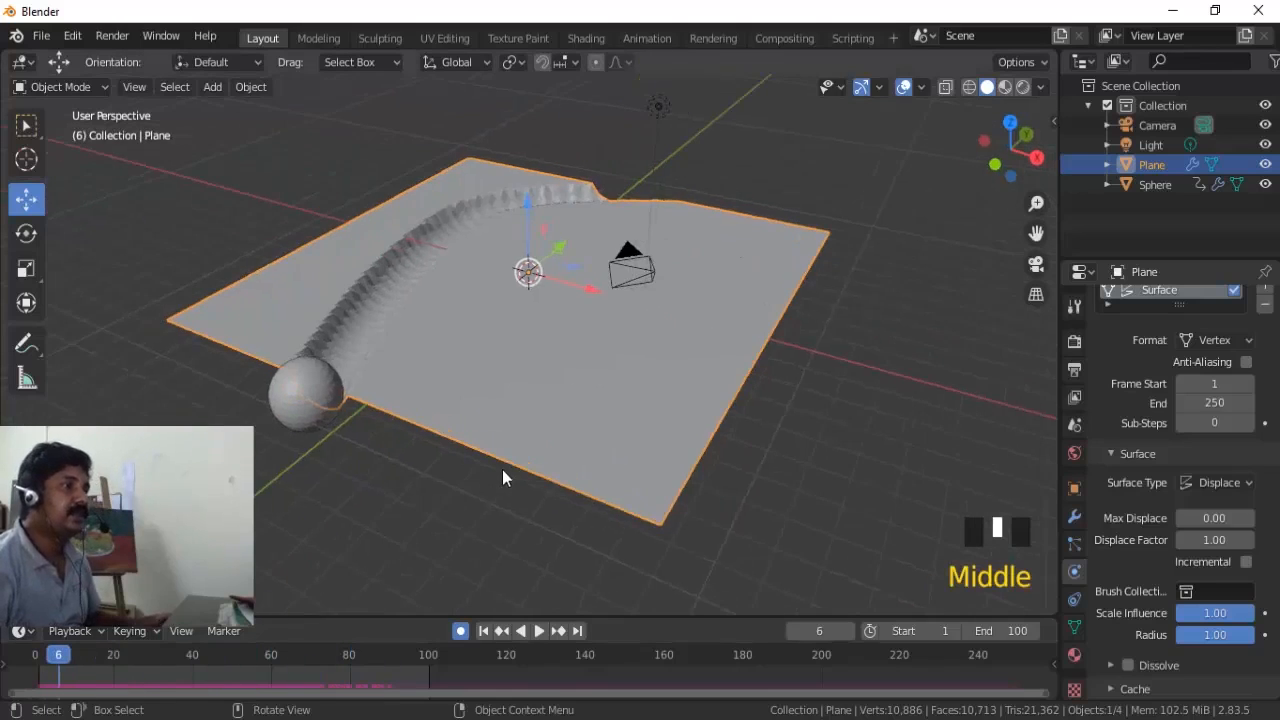
scroll(544, 453, up, 2)
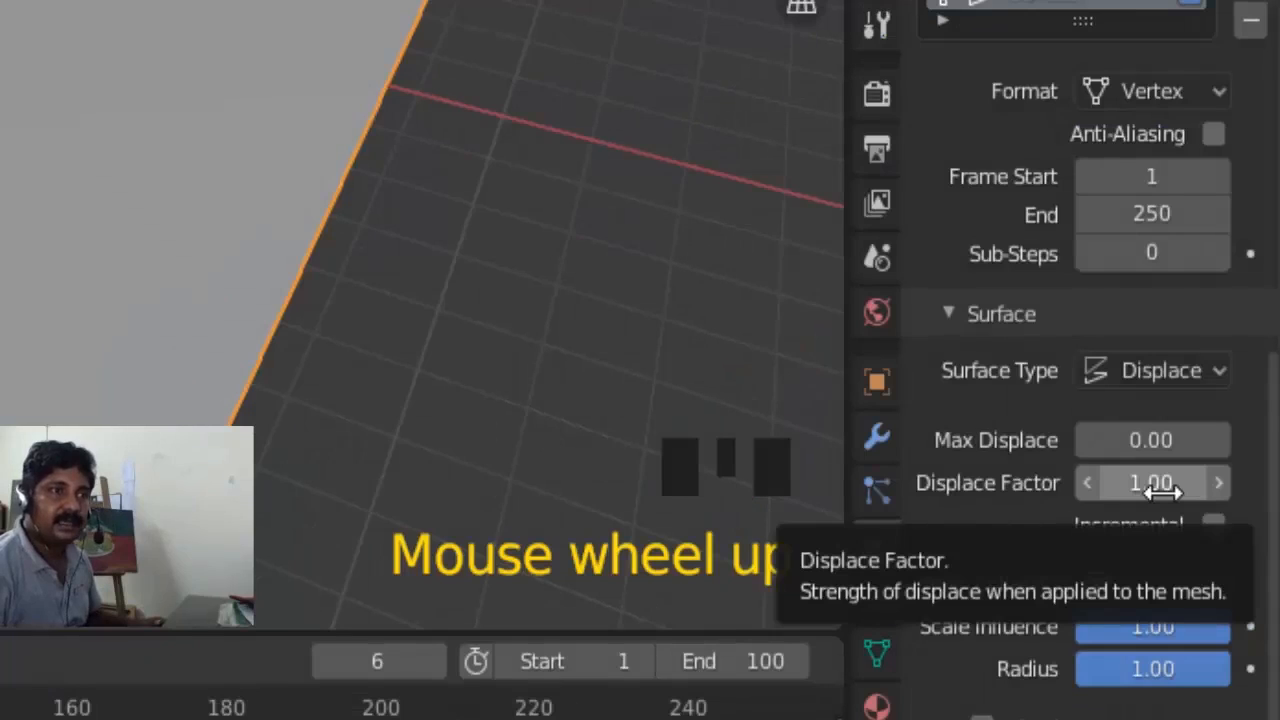
Set the plane canvas's Displace Factor to -1.
click(1215, 544)
key(BackSpace)
text(-1)
key(Return)
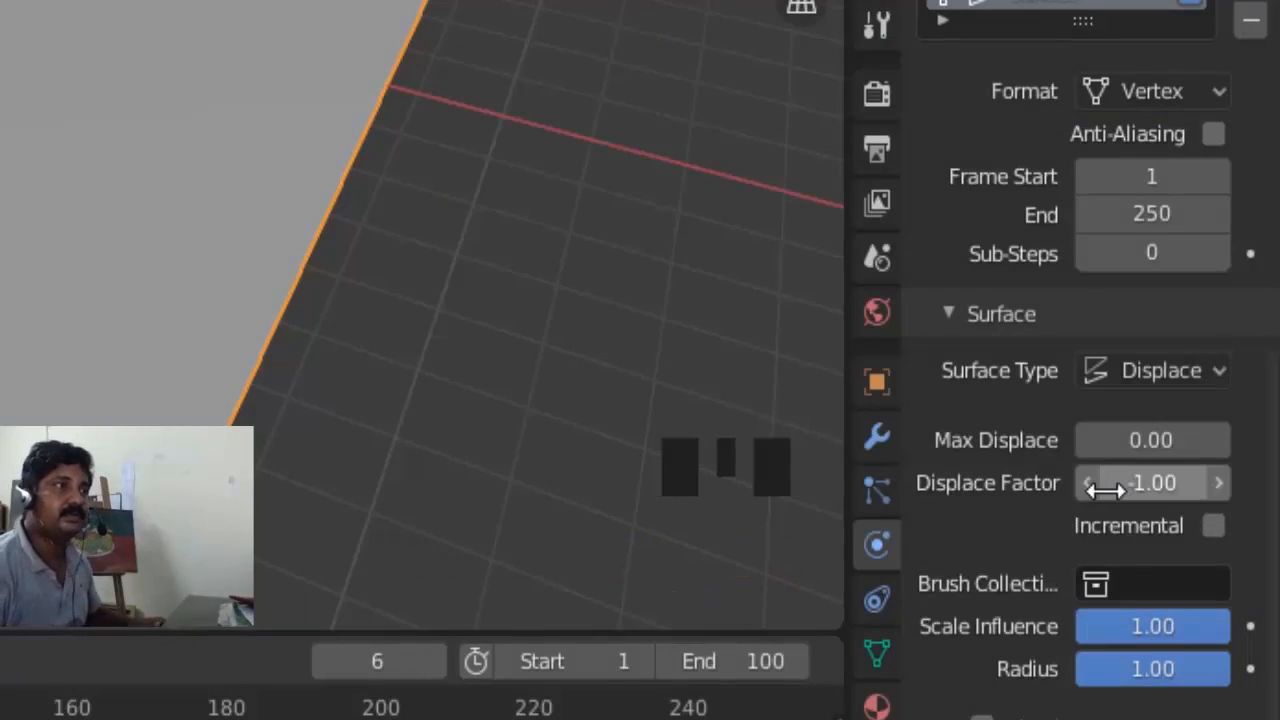
Play the animation from frame 1 and inspect the plane's inverted displacement from a low angle.
click(2, 661)
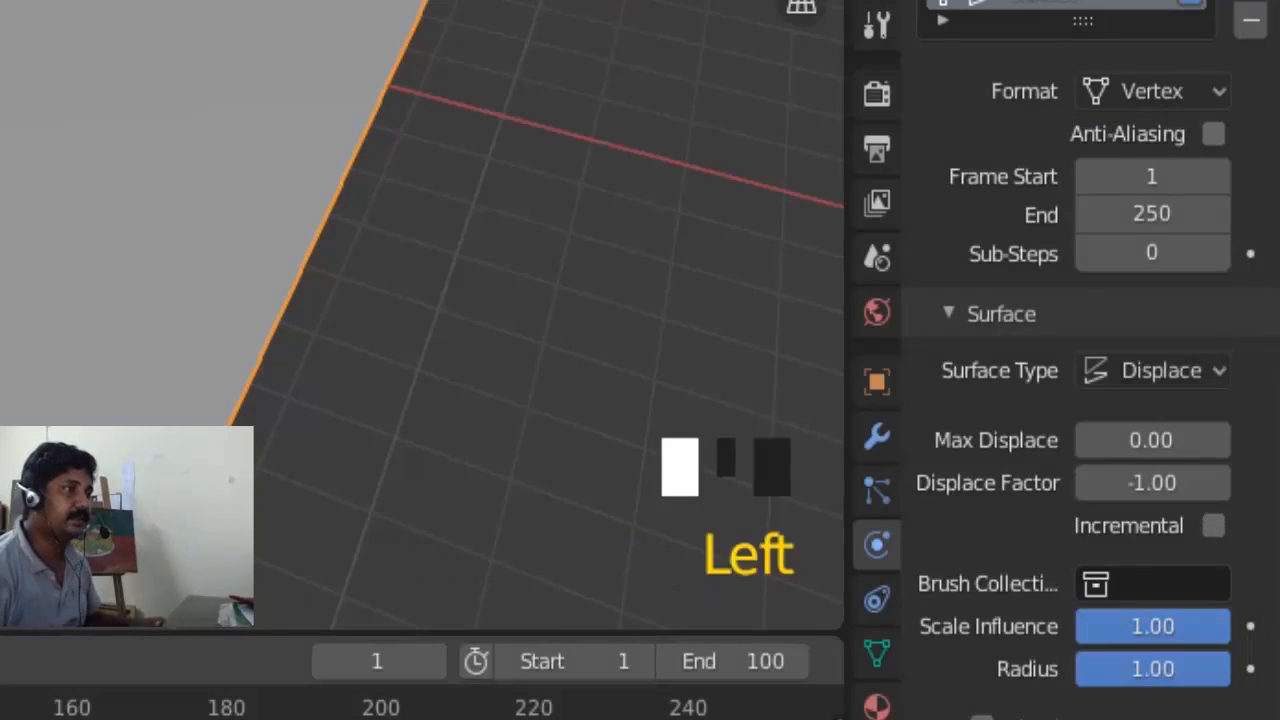
click(538, 634)
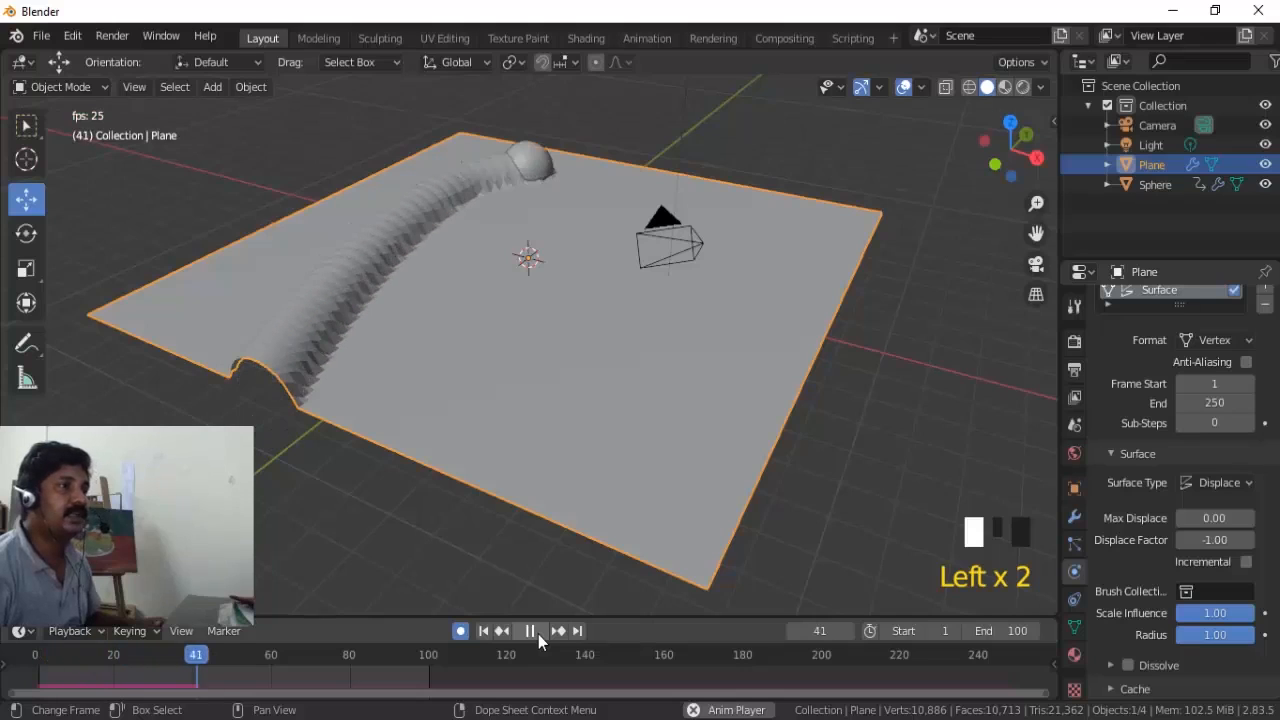
click(538, 634)
middle_drag(566, 504, 416, 430)
middle_drag(784, 438, 527, 384)
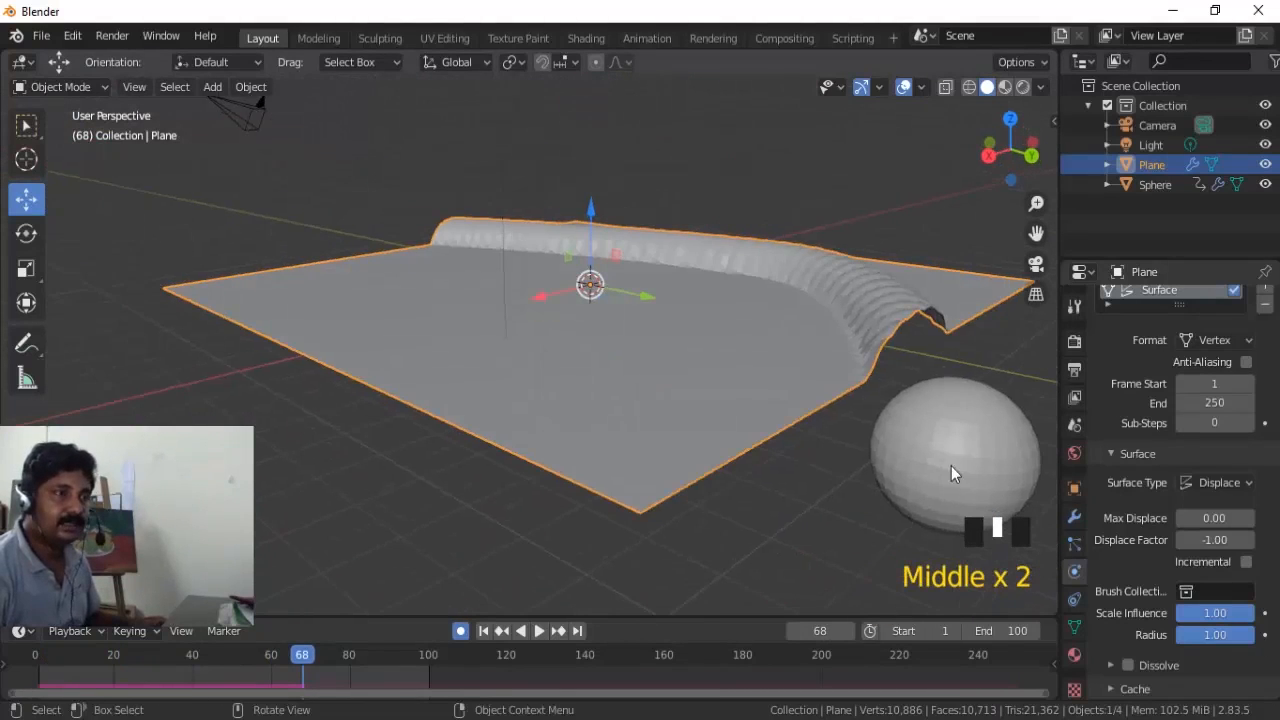
shift+middle_drag(950, 466, 784, 426)
Apply Shade Smooth to the plane.
right_click(743, 431)
mouse_move(736, 430)
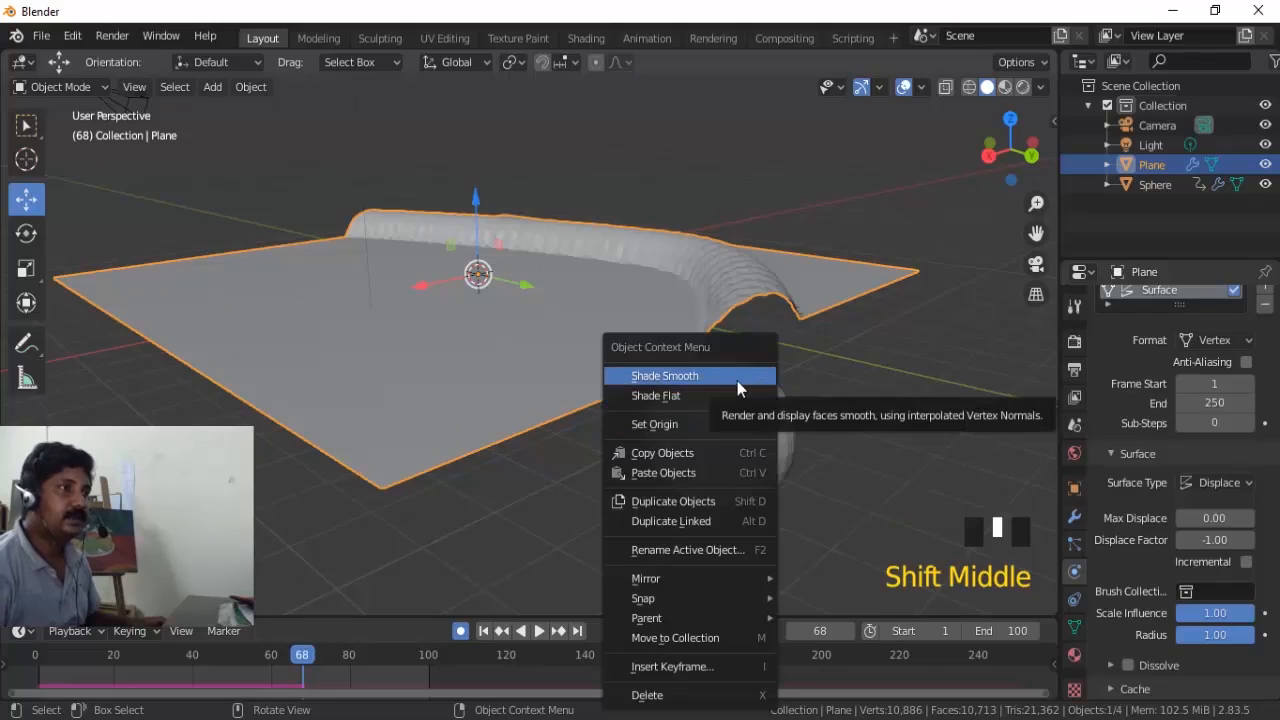
right_click(737, 381)
middle_drag(764, 389, 855, 437)
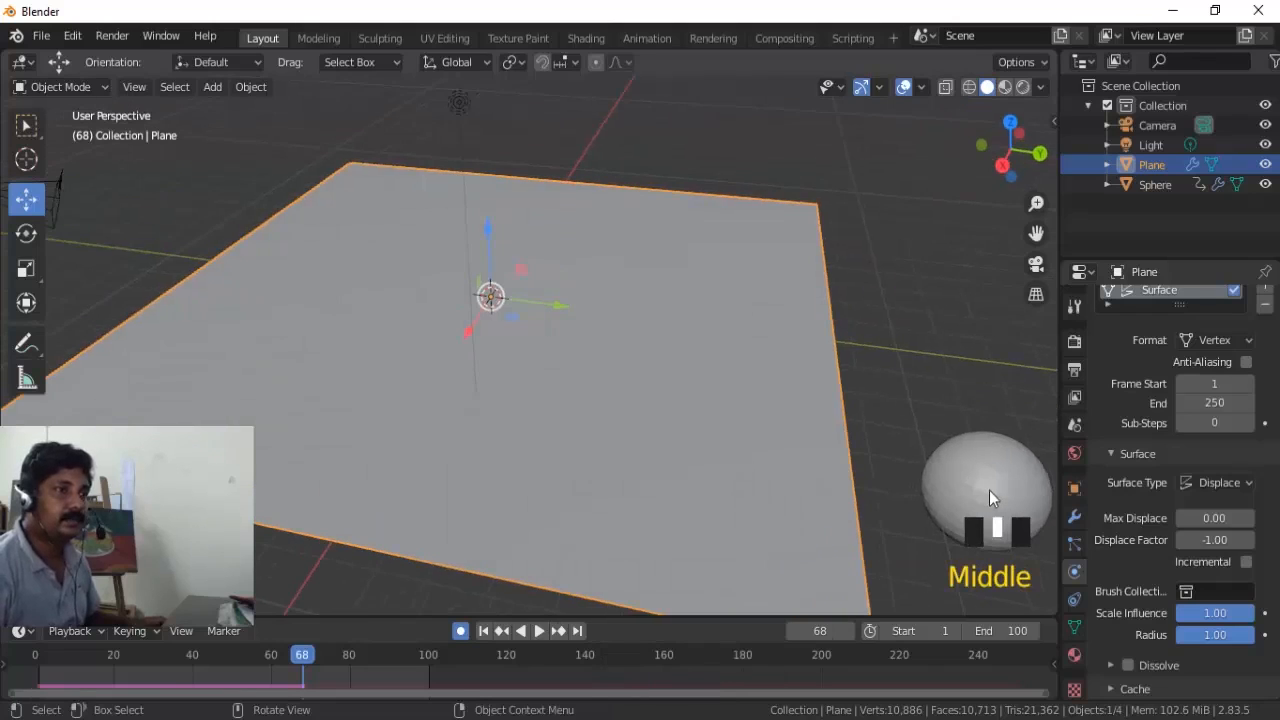
Select the sphere and apply Shade Smooth to it.
click(985, 485)
shift+middle_drag(985, 485, 773, 381)
right_click(753, 415)
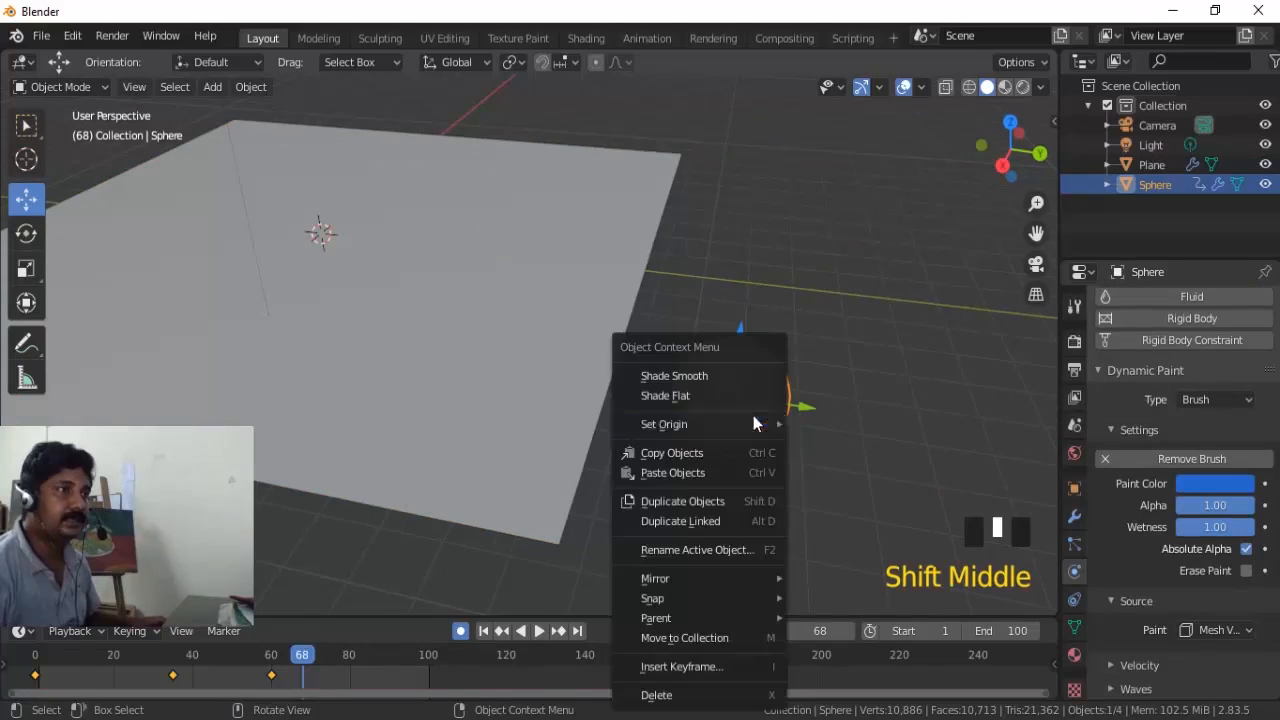
right_click(722, 375)
middle_drag(743, 443, 752, 467)
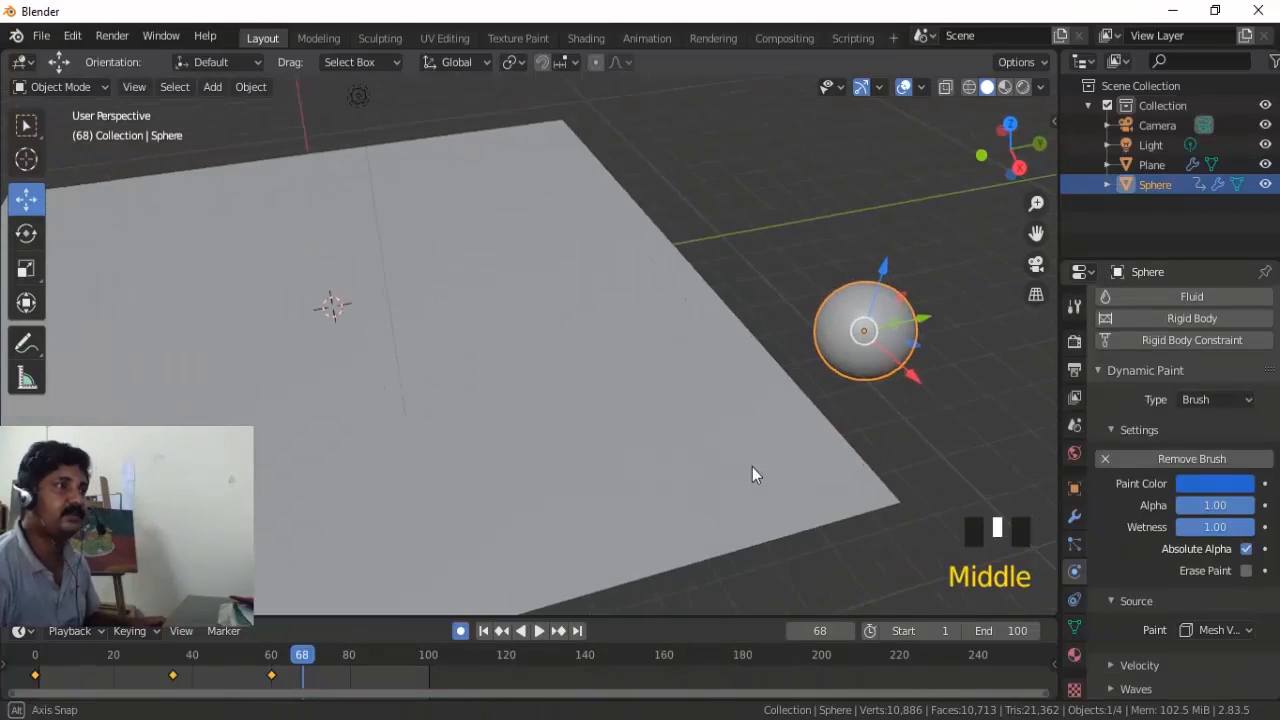
Reselect the plane and apply Shade Smooth to it once more.
click(618, 392)
right_click(568, 346)
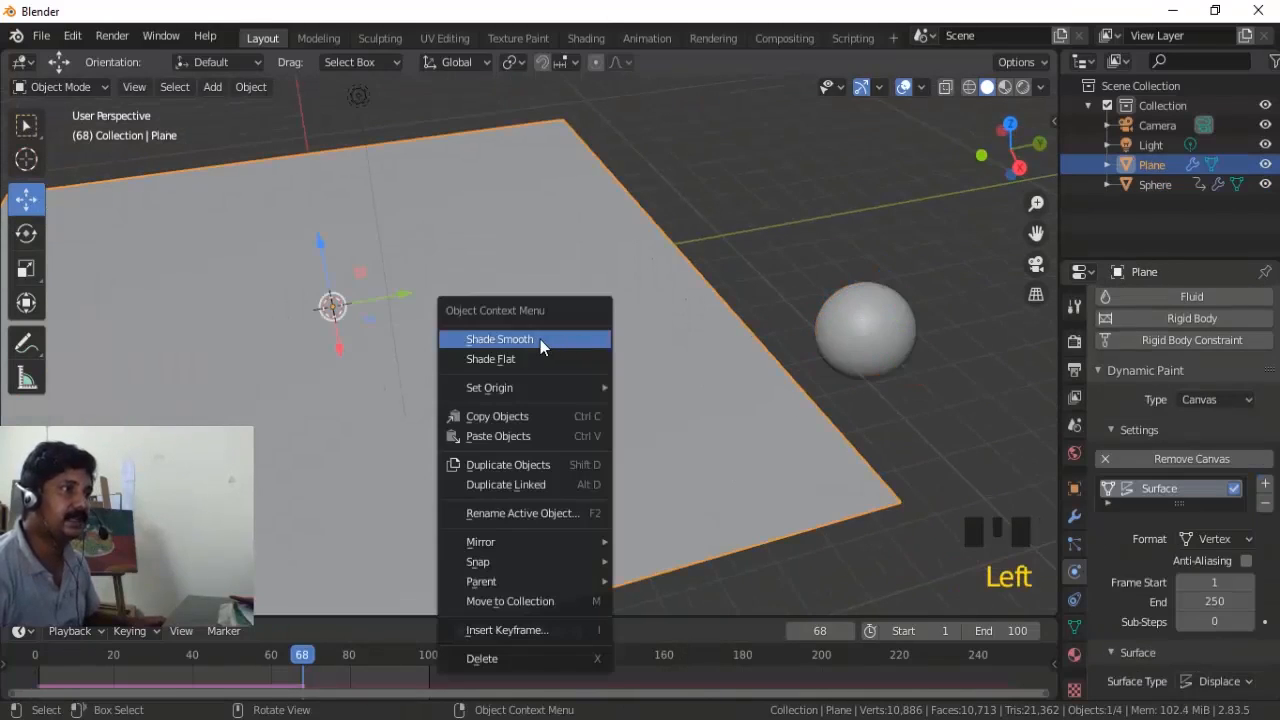
right_click(540, 345)
Replay the animation to examine the smooth-shaded displacement, and return to frame 1.
scroll(694, 391, down, 2)
click(483, 630)
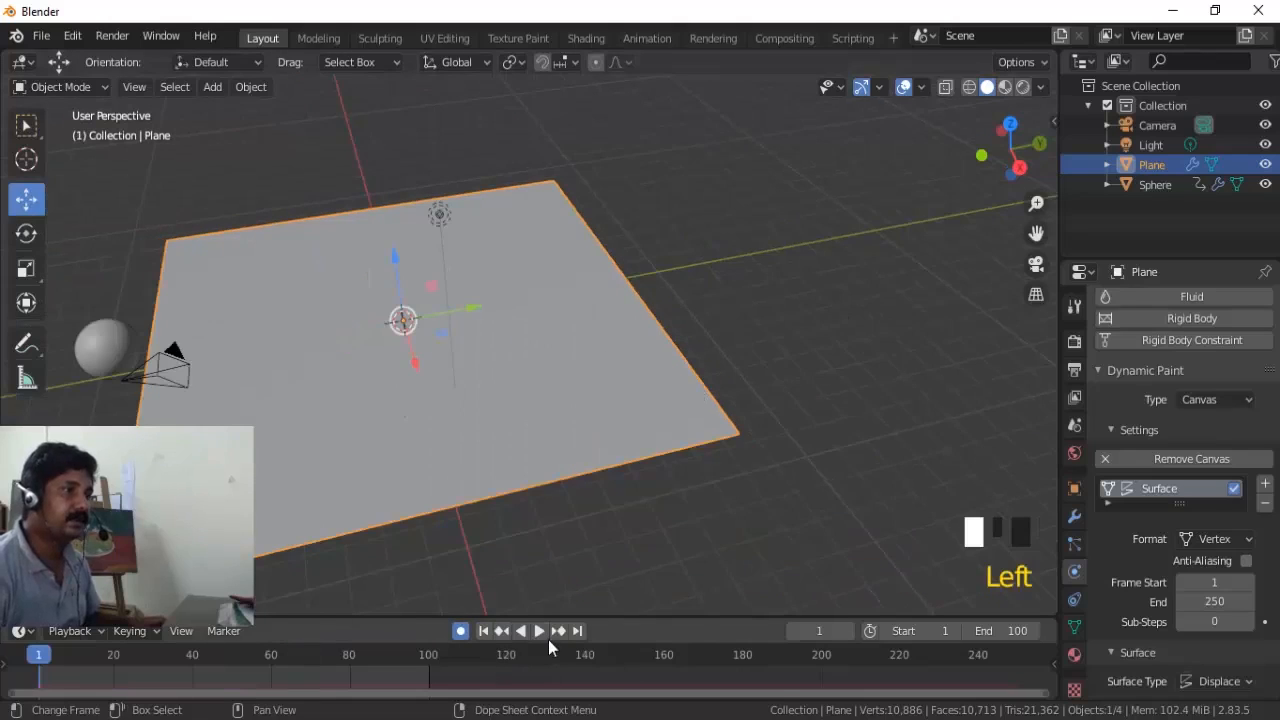
click(537, 630)
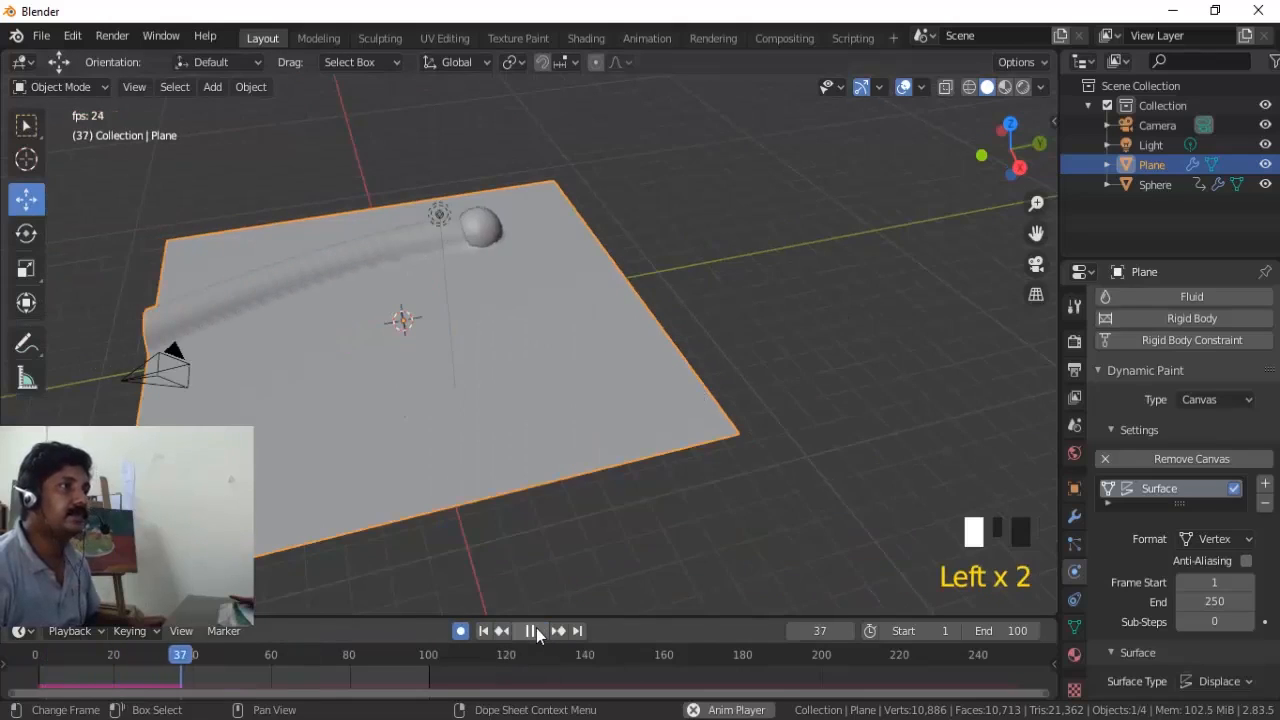
click(536, 630)
middle_drag(600, 430, 624, 417)
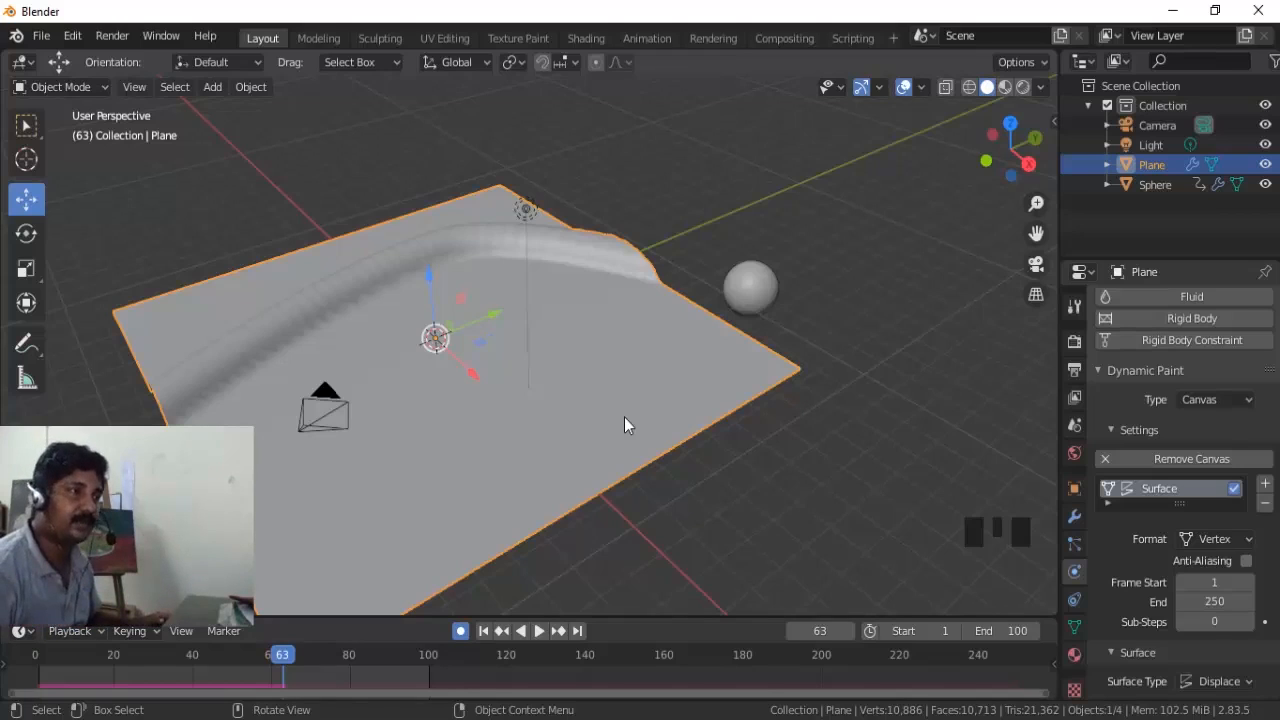
click(541, 630)
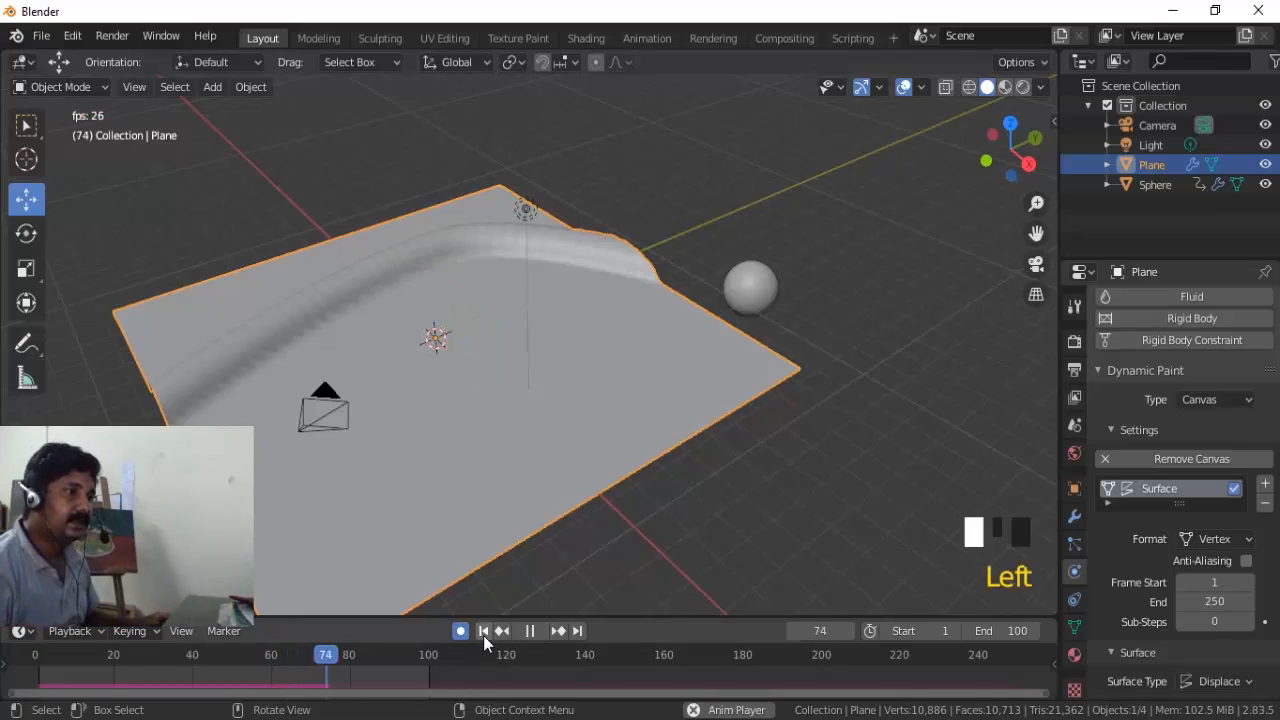
click(541, 632)
click(483, 630)
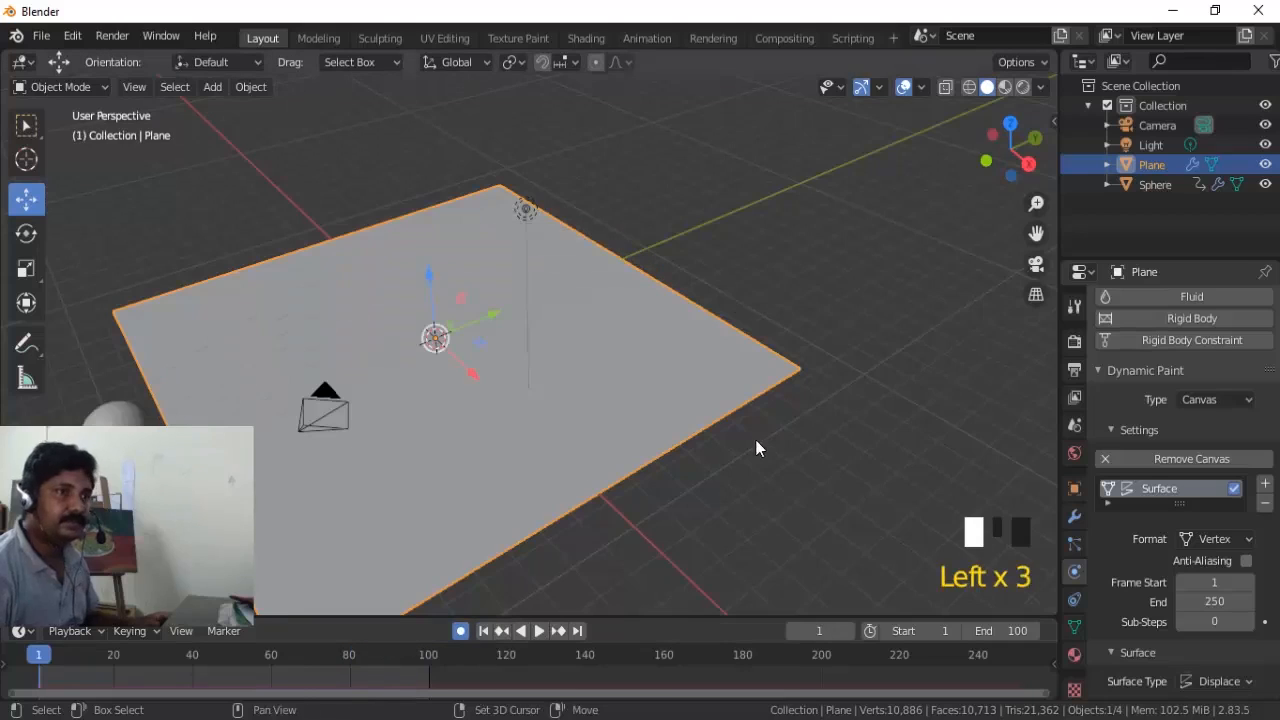
Change the plane's canvas surface type from Displace to Waves.
shift+middle_drag(755, 439, 807, 362)
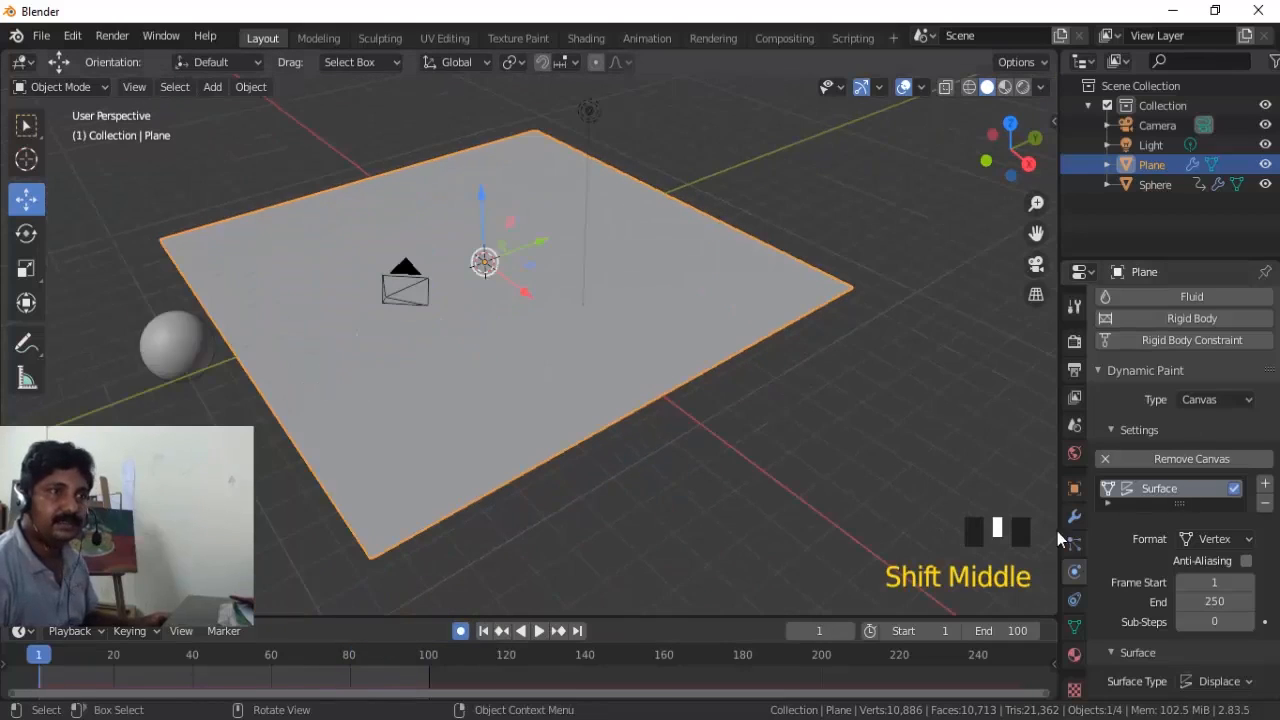
scroll(1152, 548, down, 5)
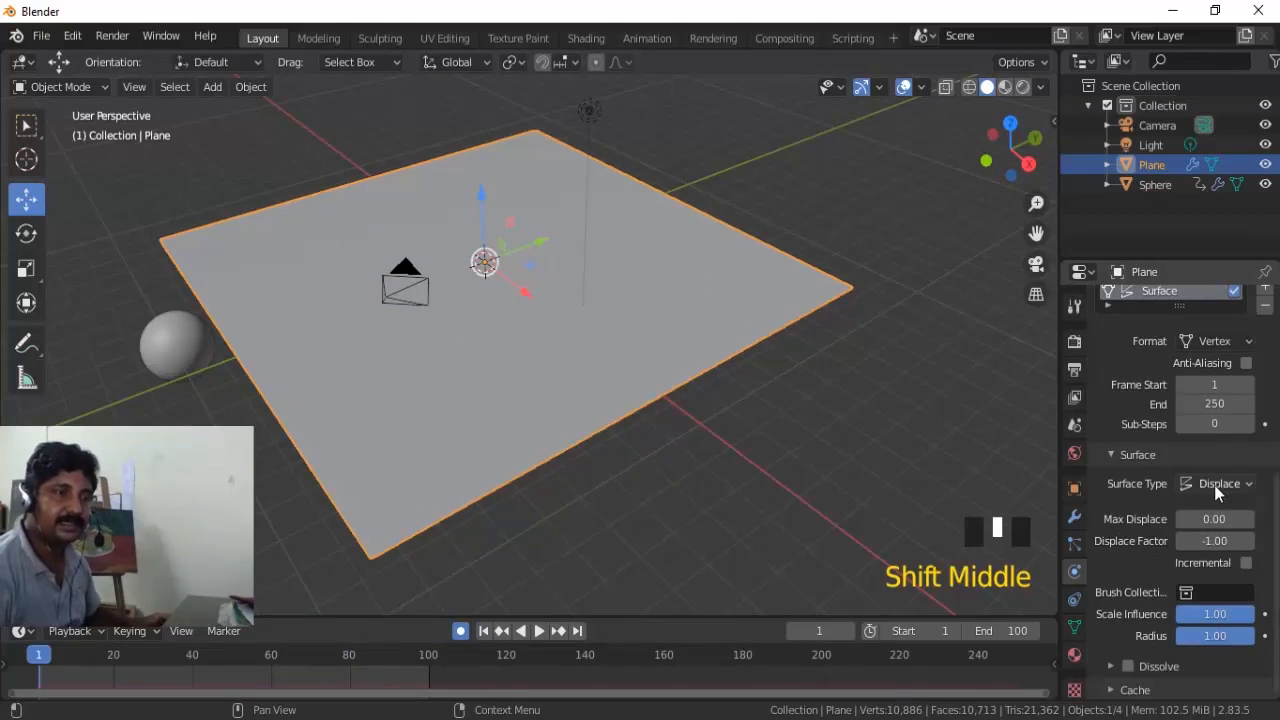
click(1215, 484)
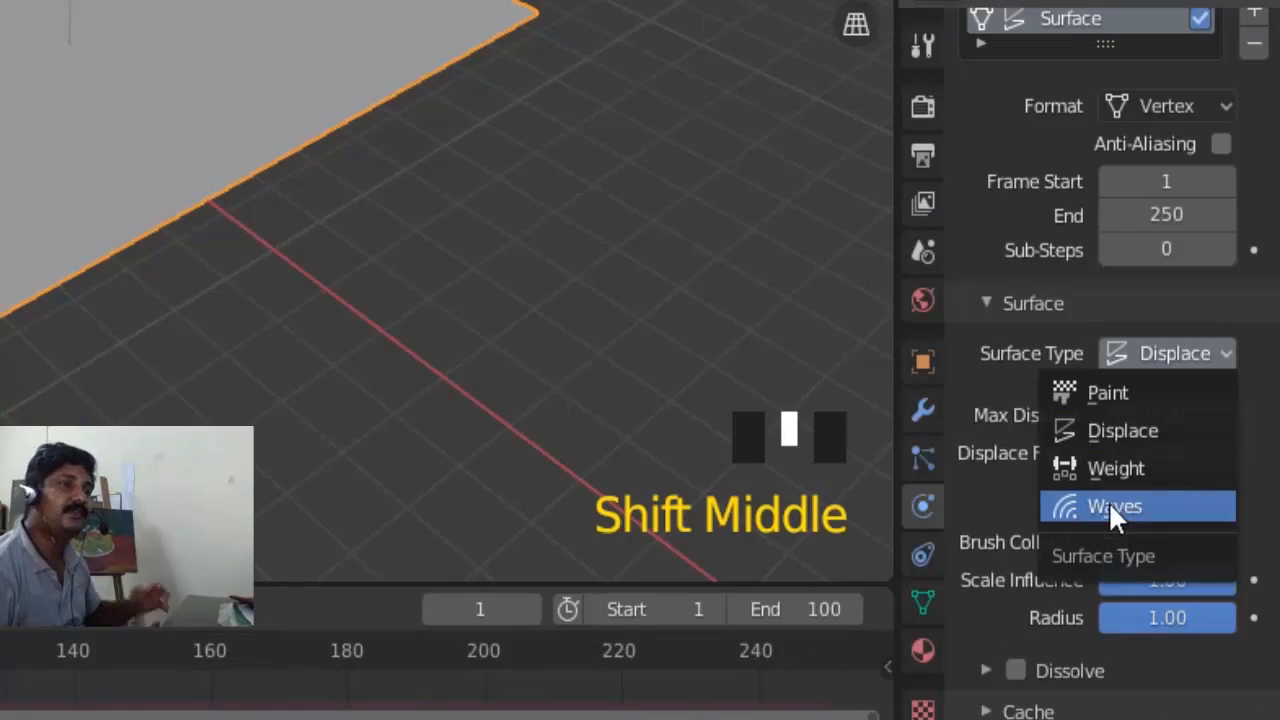
click(1108, 501)
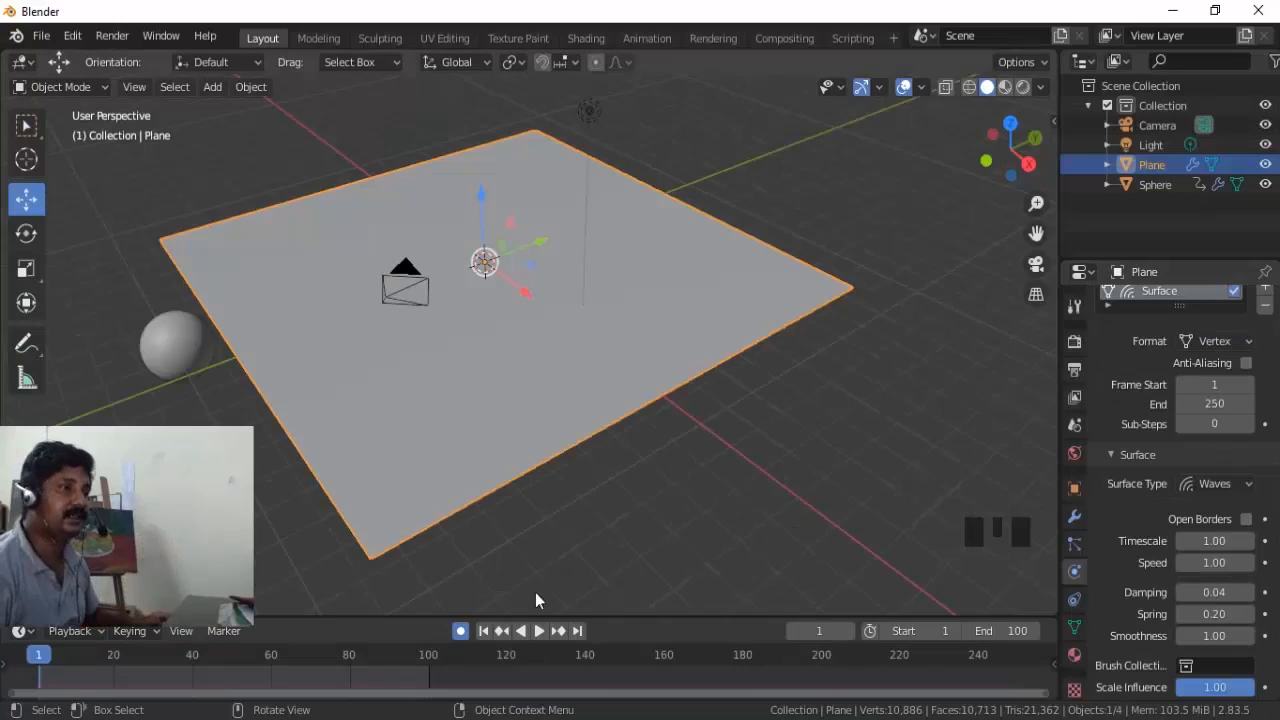
Play the animation from frame 1 to examine the Waves surface on the plane, and return to frame 1.
click(482, 631)
click(539, 631)
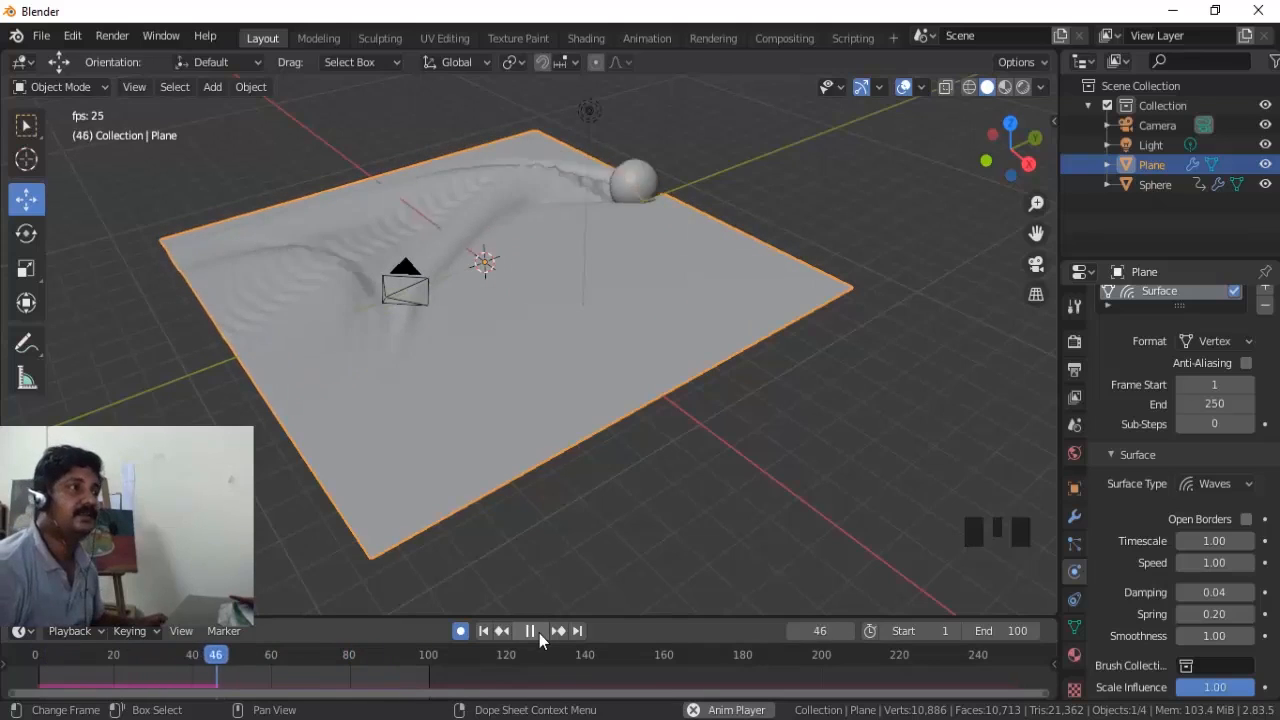
click(530, 631)
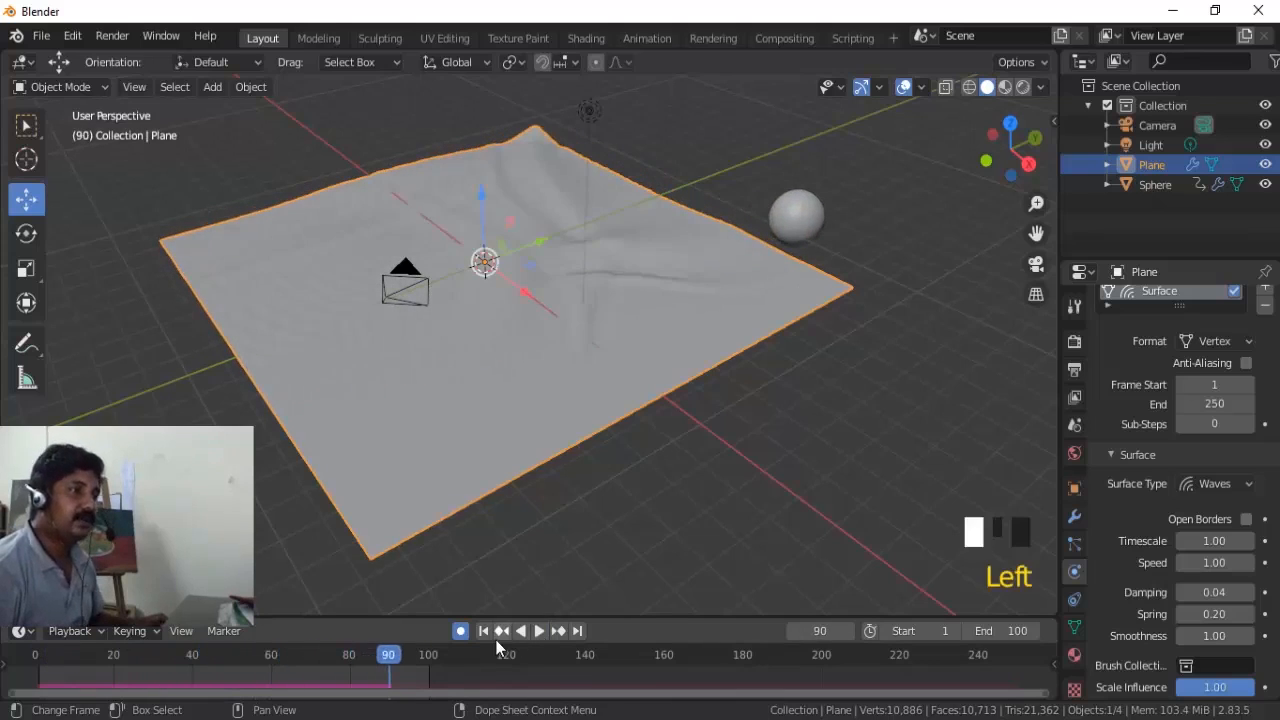
click(484, 630)
Select the sphere beside the canvas plane and delete it.
shift+middle_drag(682, 421, 765, 481)
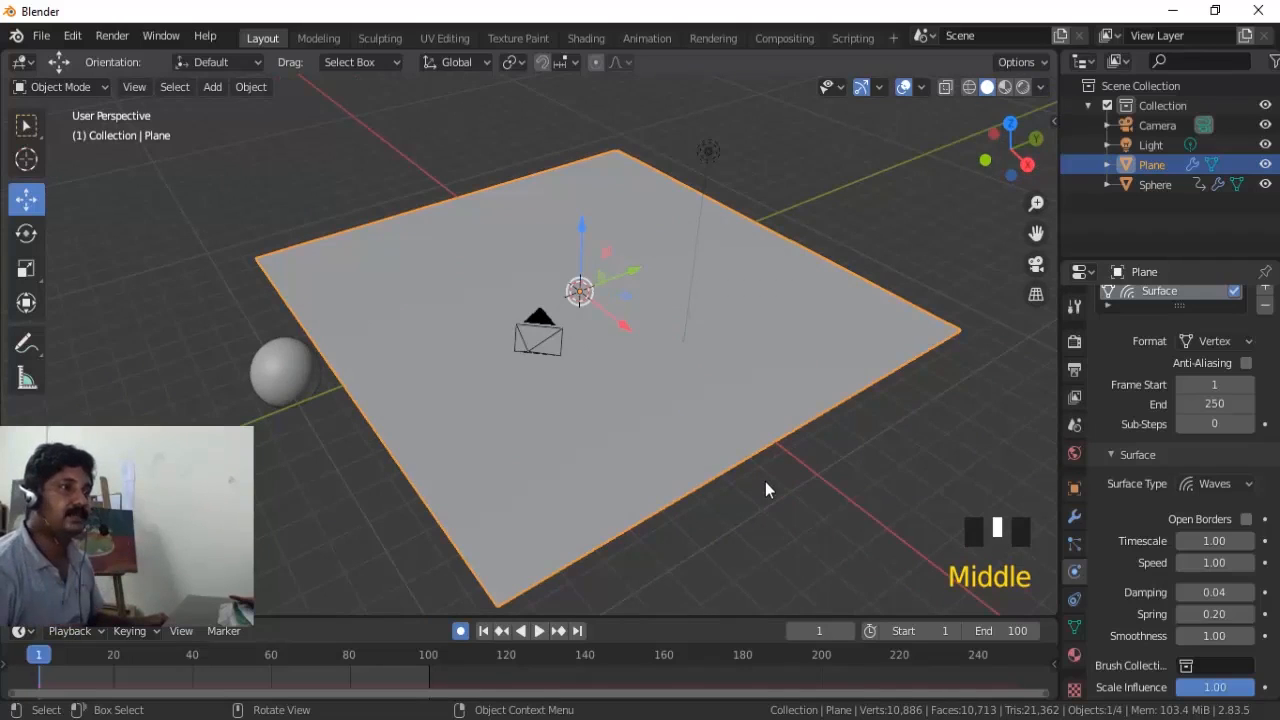
shift+middle_drag(786, 484, 753, 483)
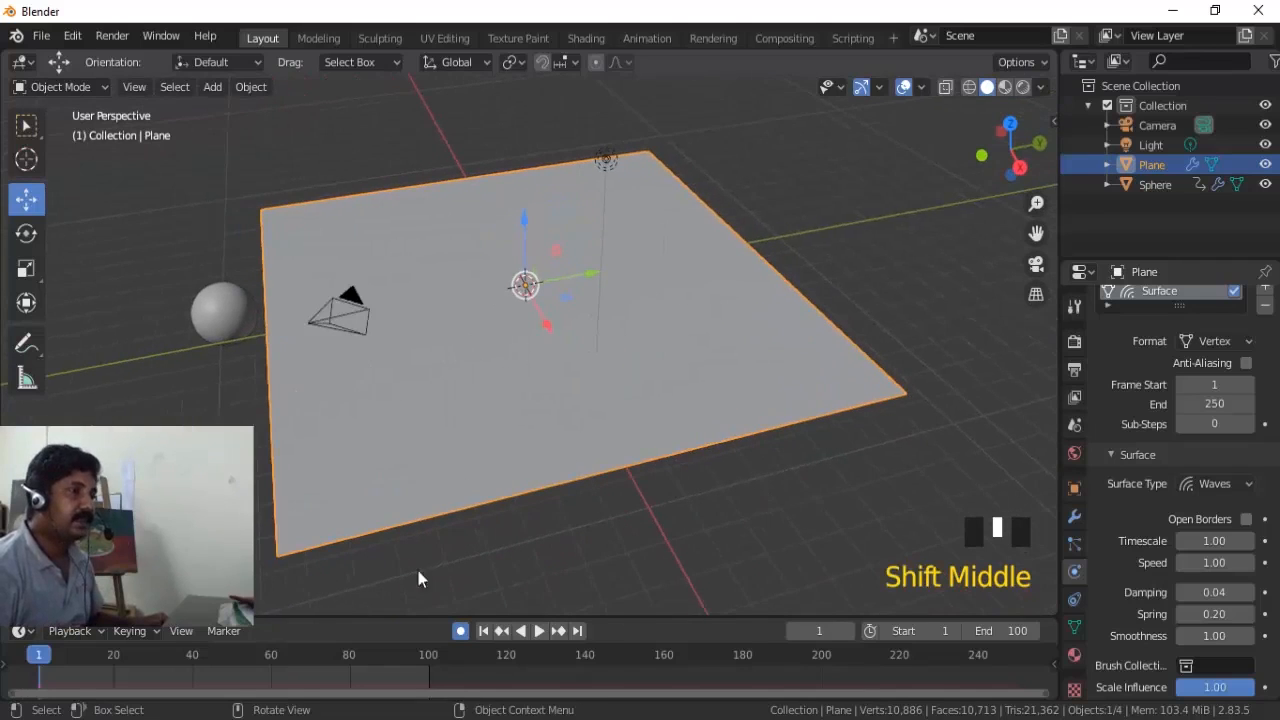
shift+middle_drag(504, 423, 573, 427)
click(286, 318)
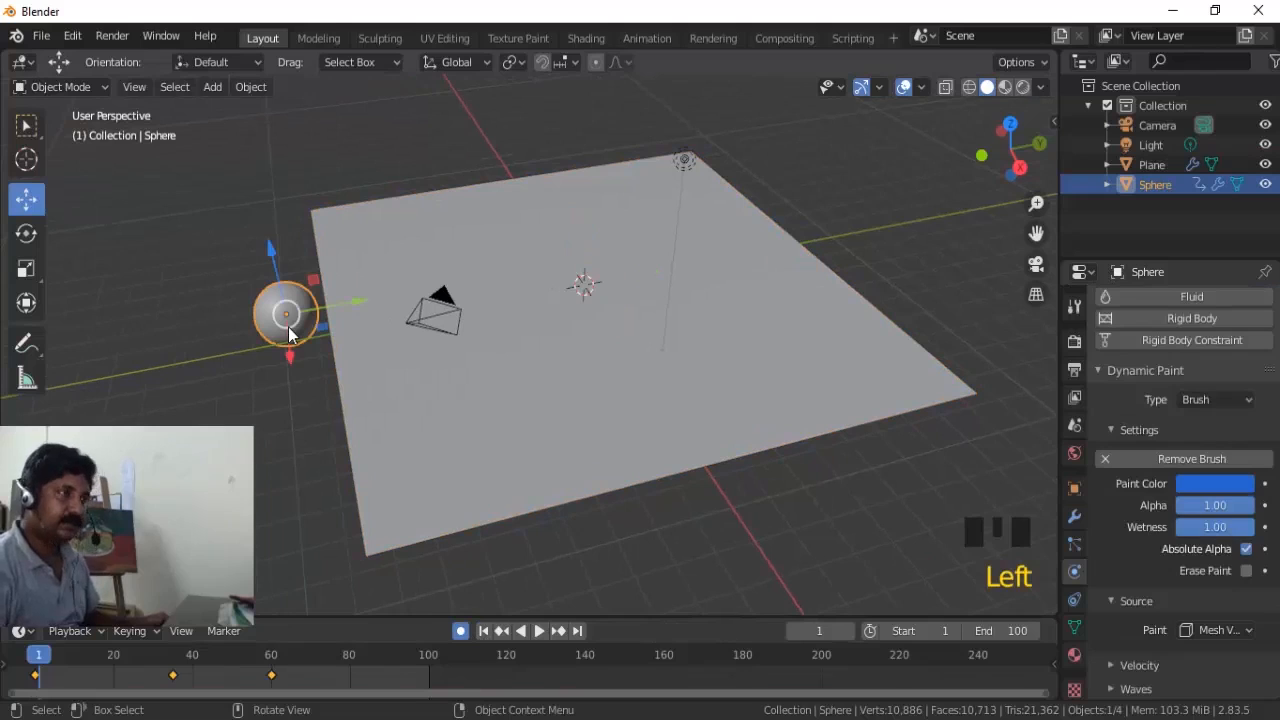
key(Delete)
Add a new mesh plane and raise it vertically well above the canvas plane.
shift+middle_drag(600, 406, 465, 220)
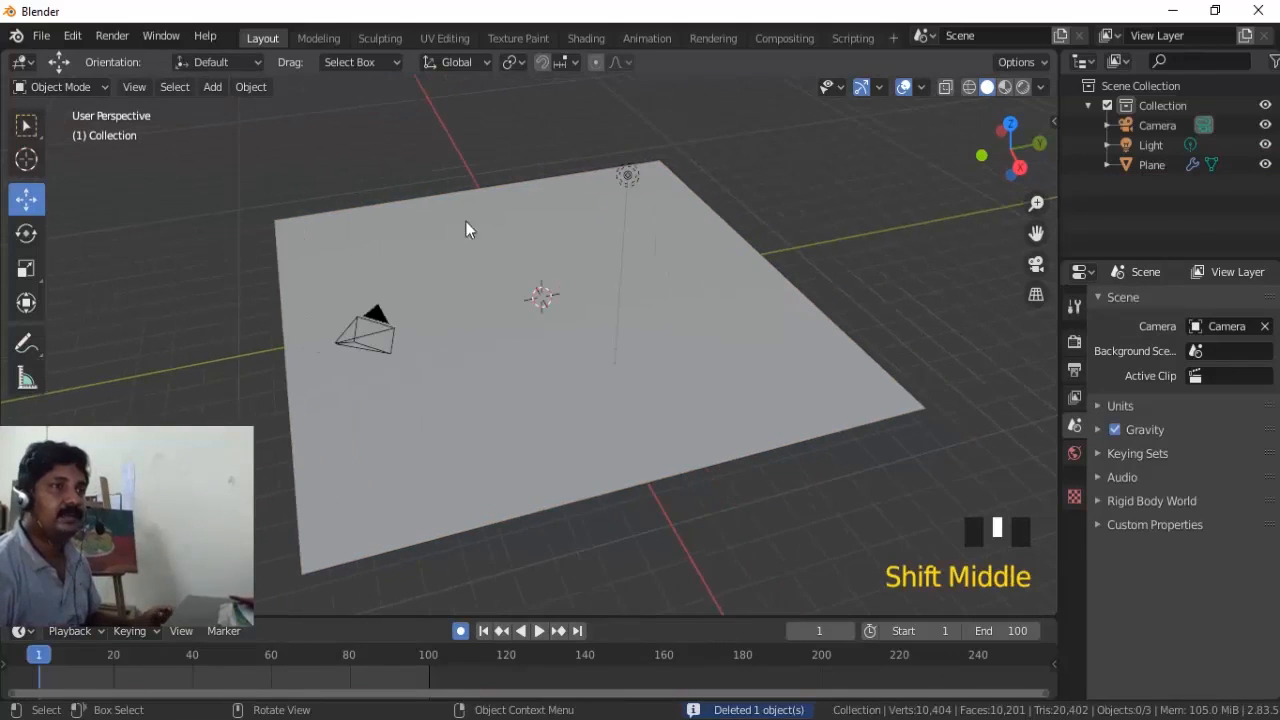
scroll(631, 384, down, 2)
middle_drag(631, 384, 600, 386)
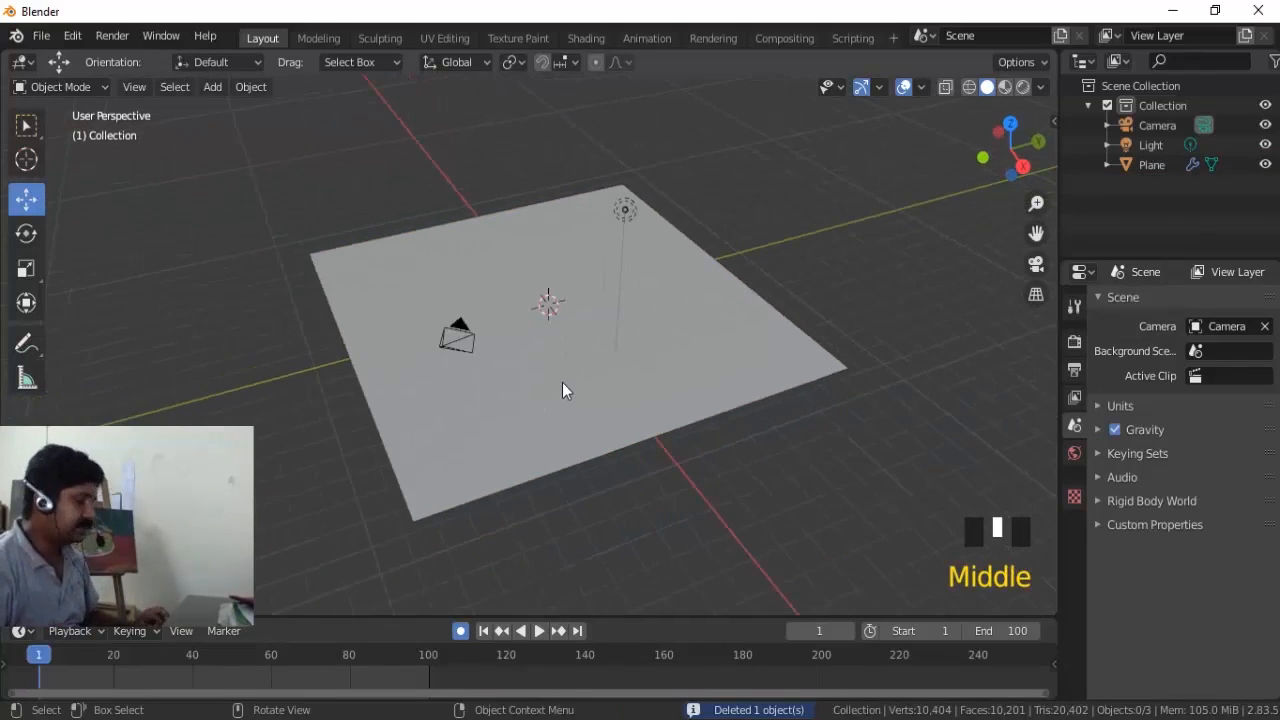
key(shift+a)
mouse_move(543, 313)
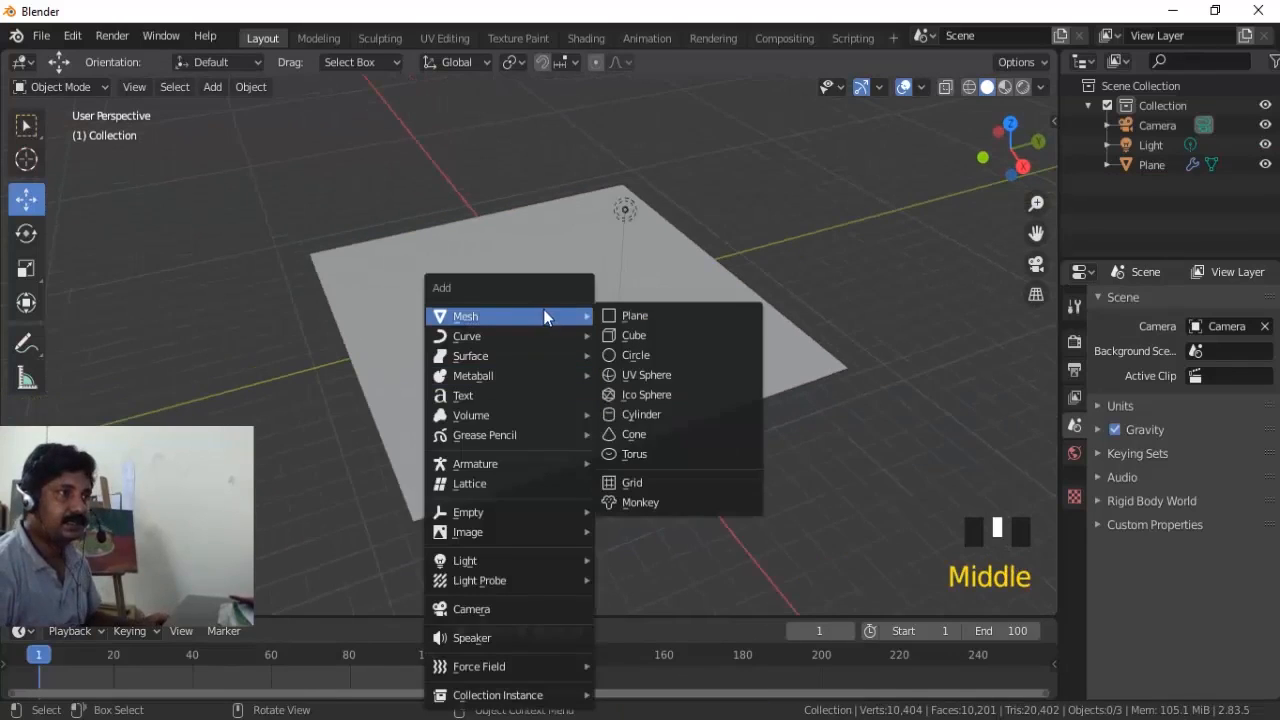
click(635, 315)
drag(547, 240, 560, 575)
shift+middle_drag(734, 498, 727, 528)
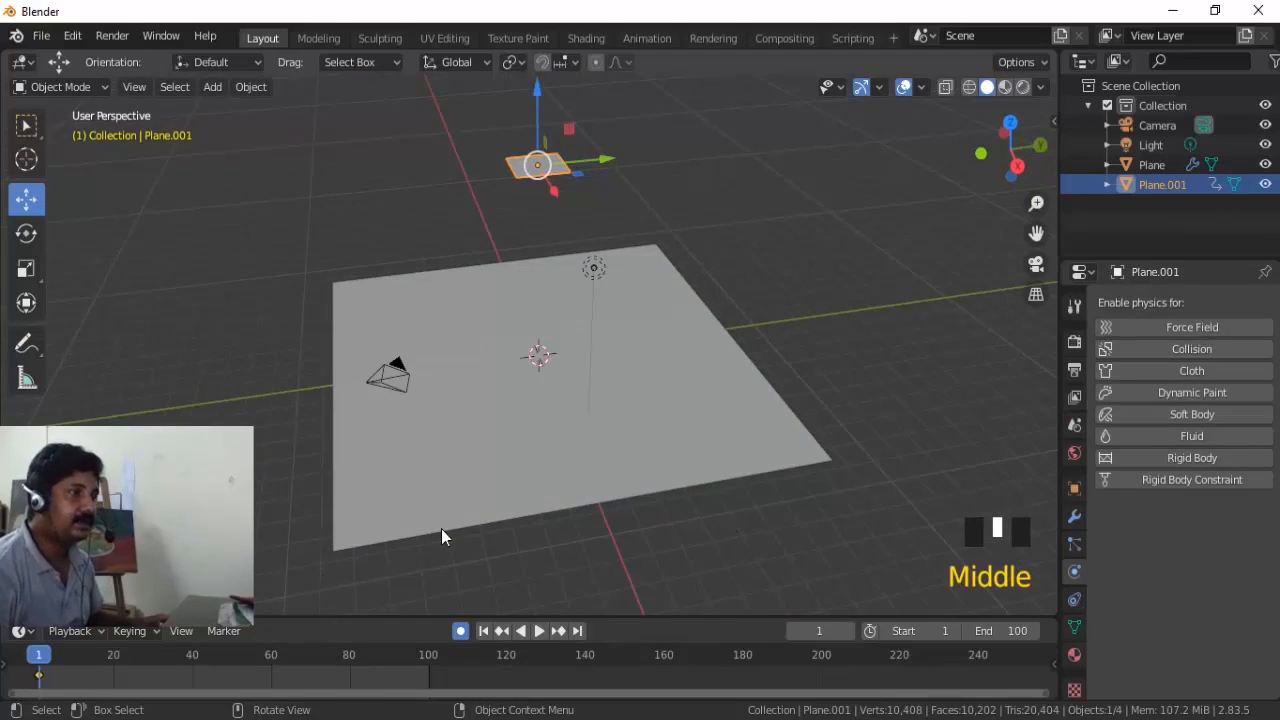
Try to scale the small upper plane up by a factor of about 1.9.
click(550, 178)
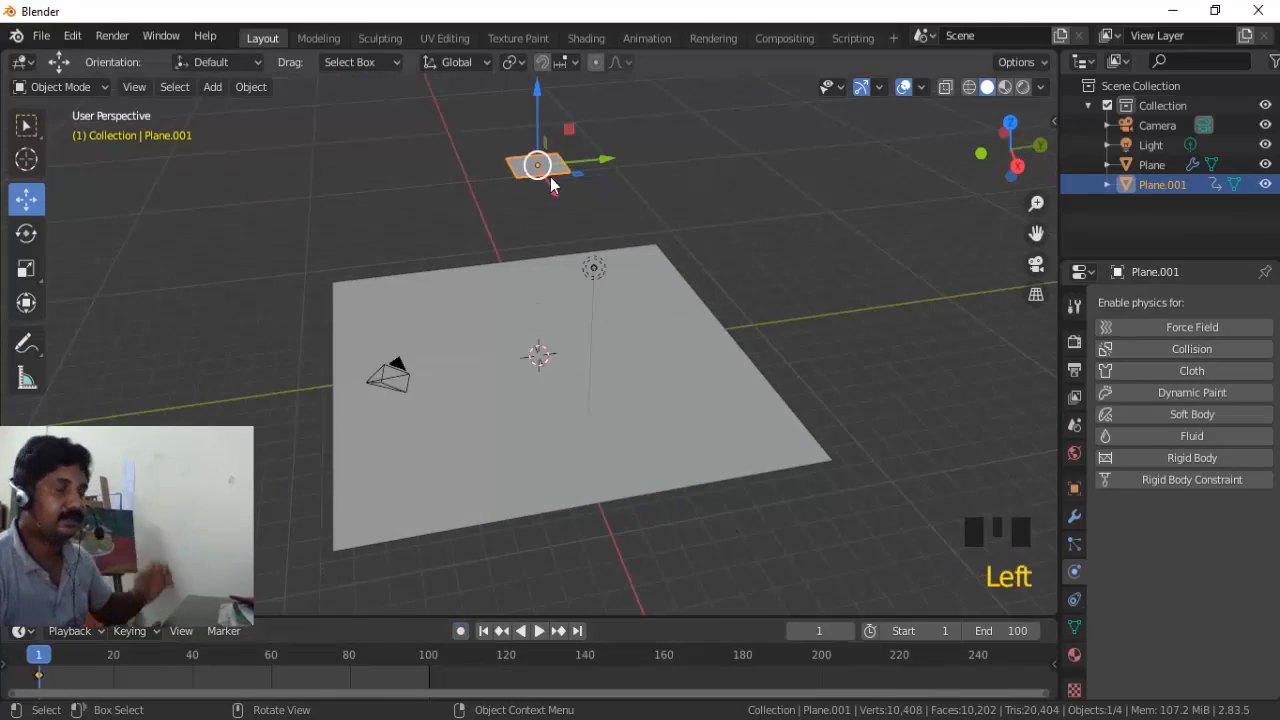
key(s)
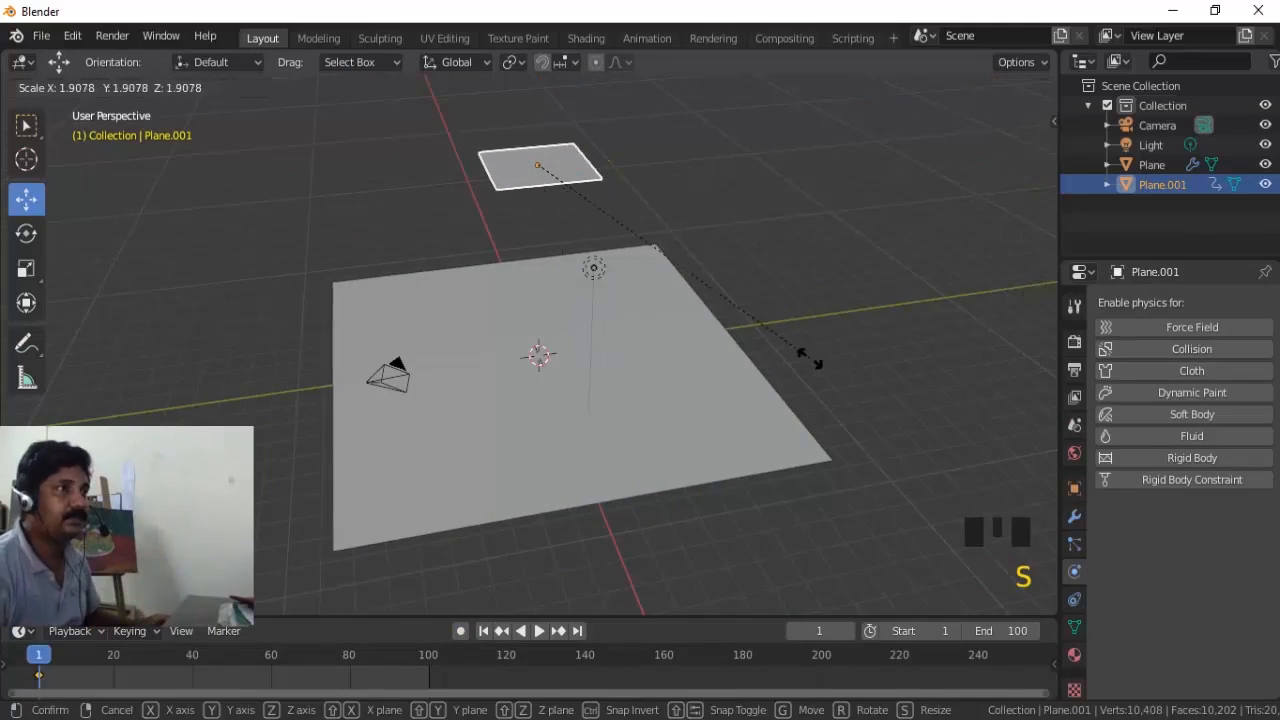
click(807, 357)
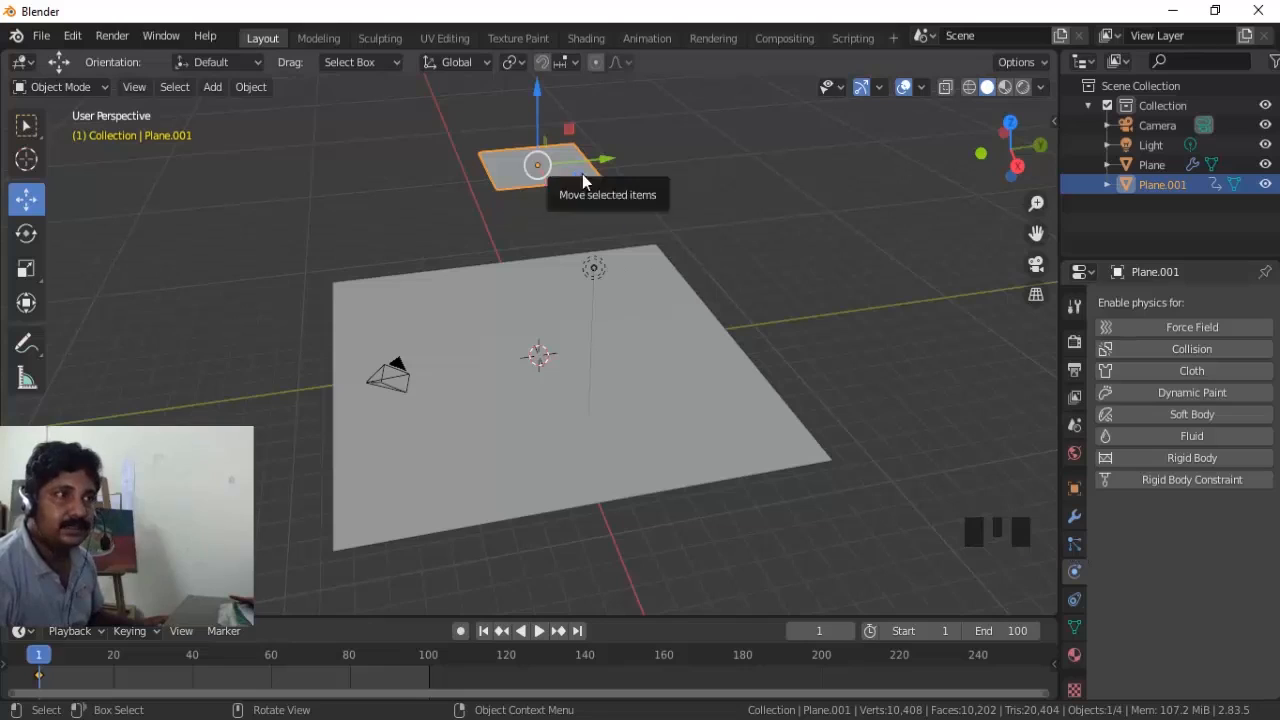
Add a particle system to the upper plane and play the animation to check the falling particles.
click(1075, 545)
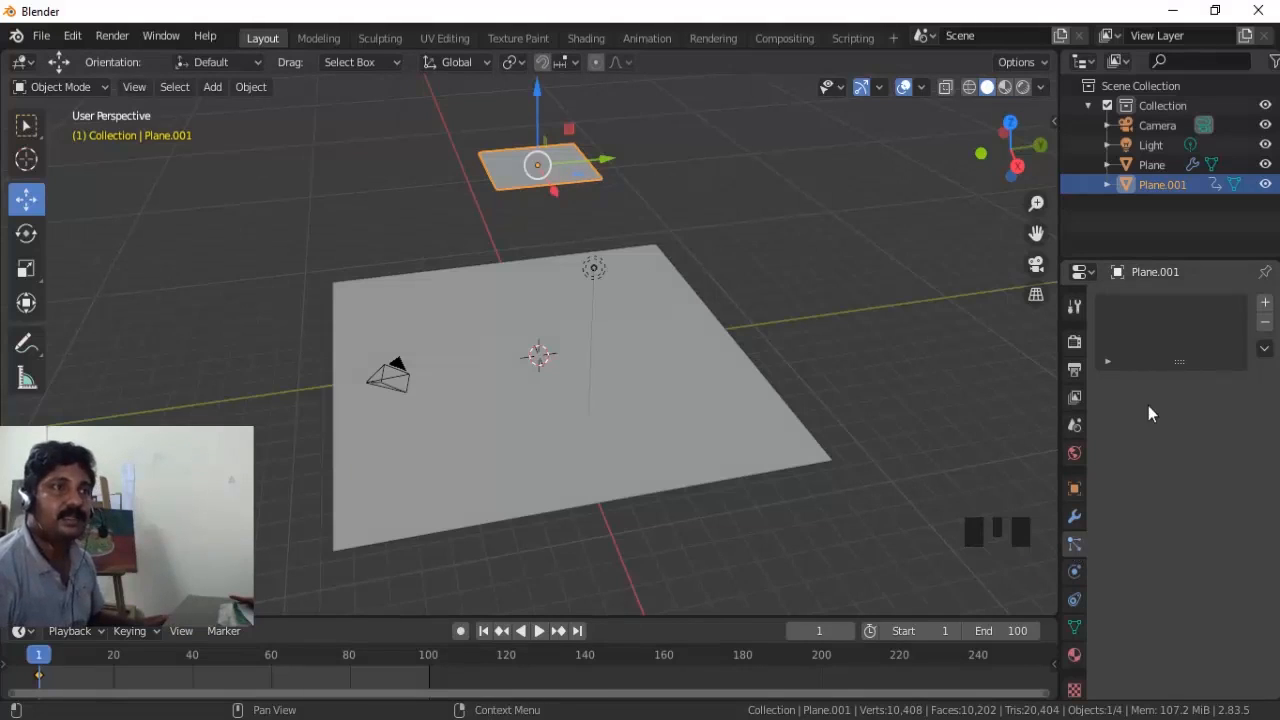
click(1265, 304)
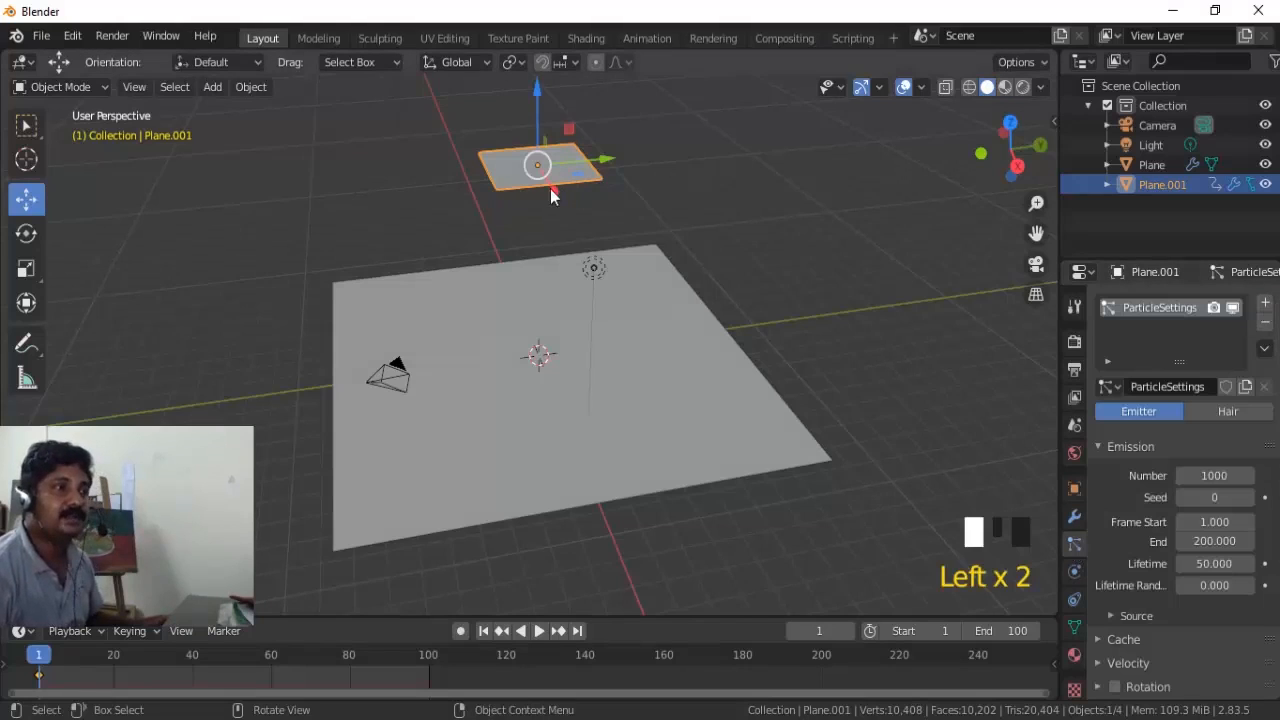
click(483, 631)
click(538, 631)
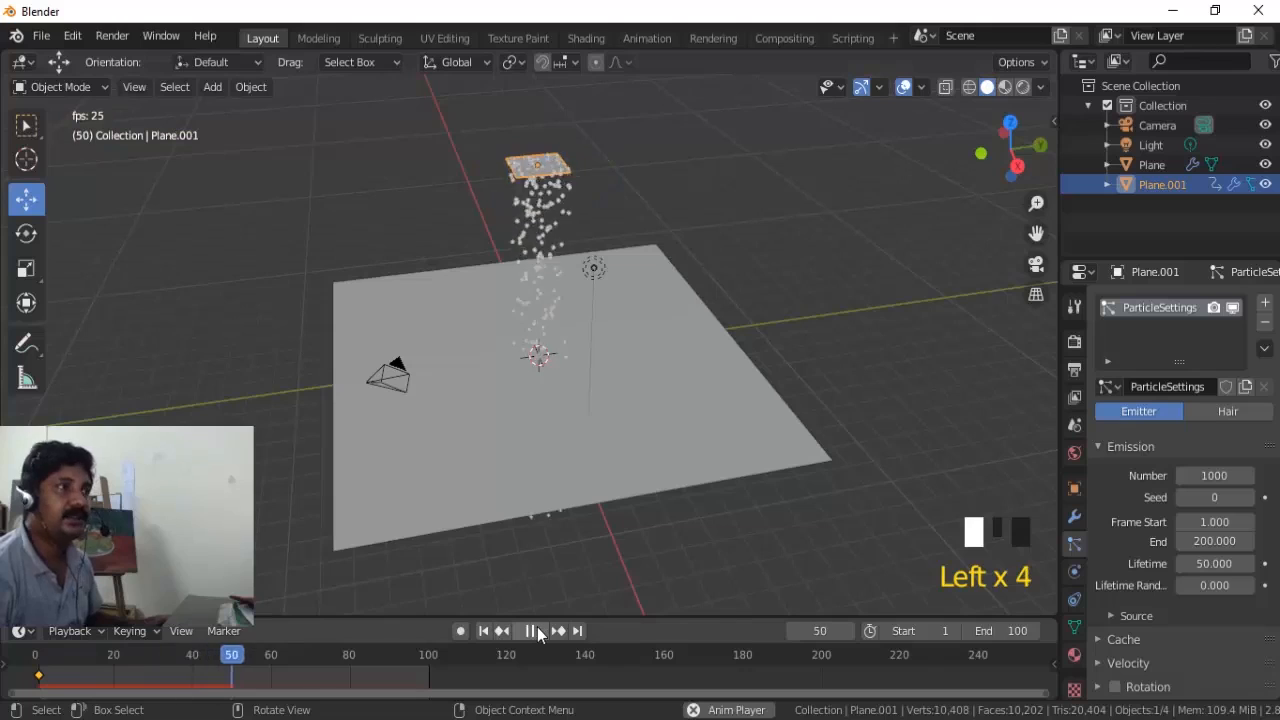
click(531, 631)
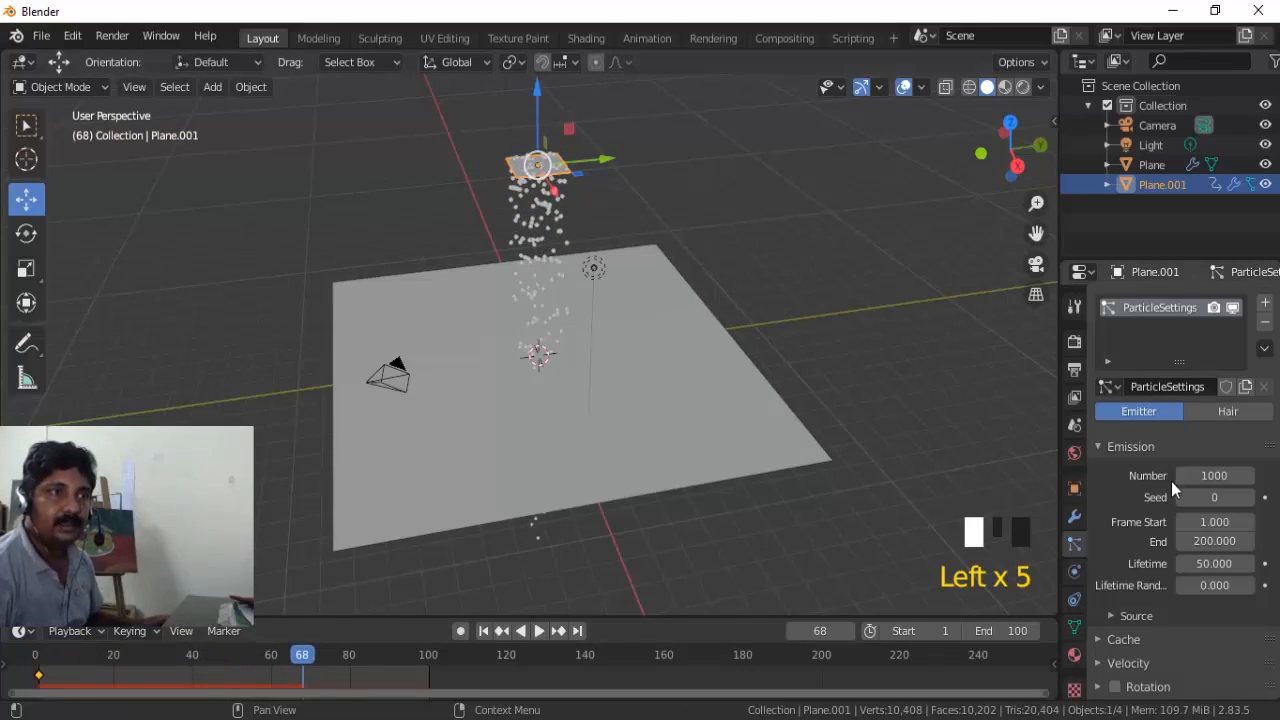
Set the particle emission number to 75 and replay the animation from frame 1 to check it.
click(1214, 476)
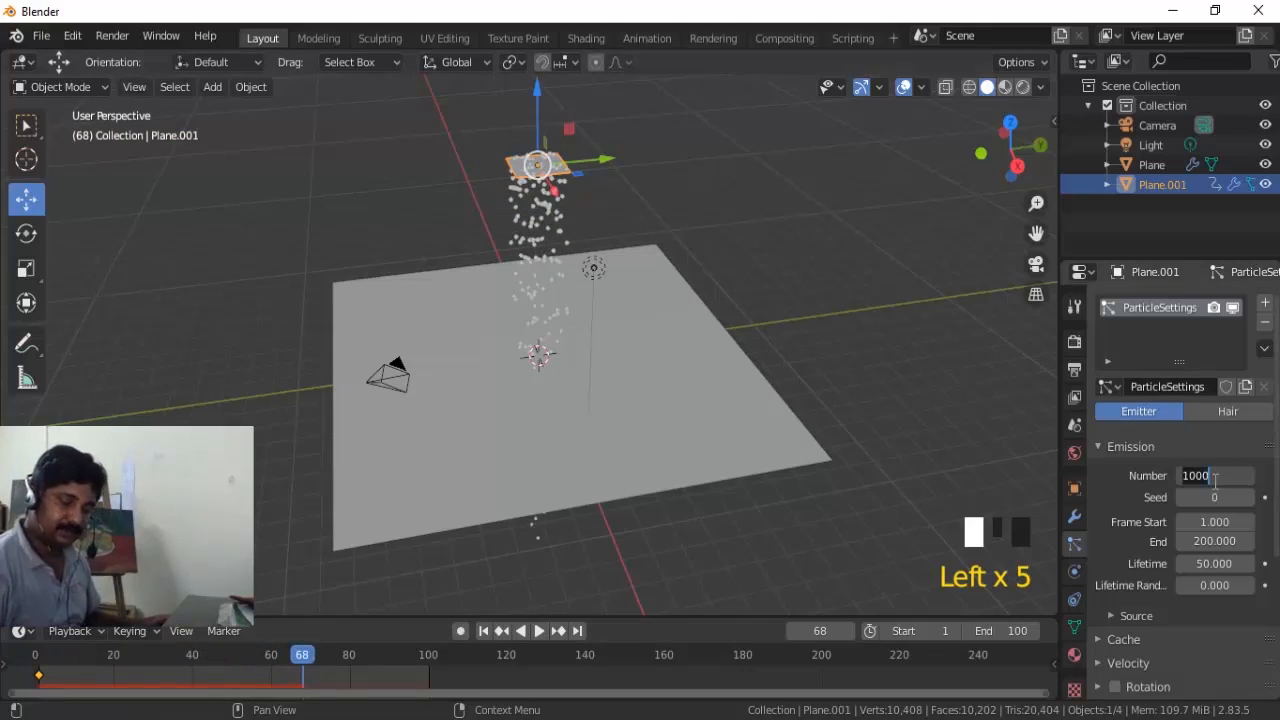
text(75)
key(Return)
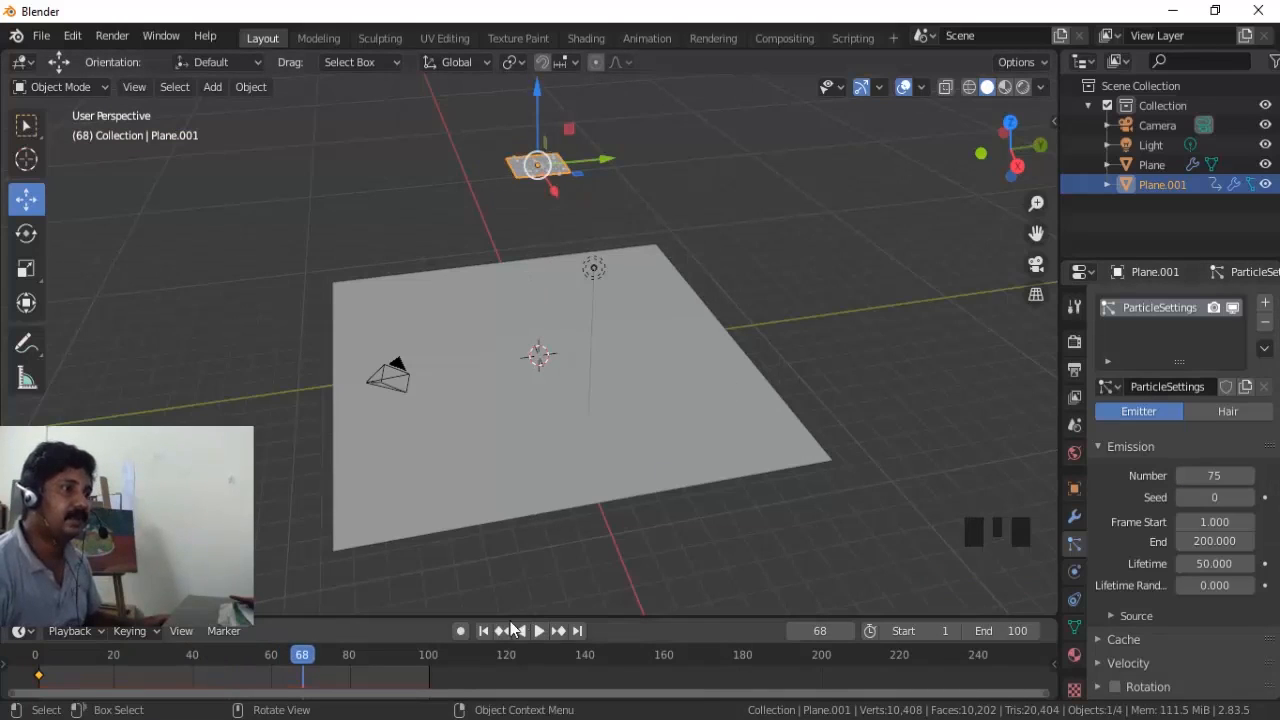
click(482, 631)
click(538, 631)
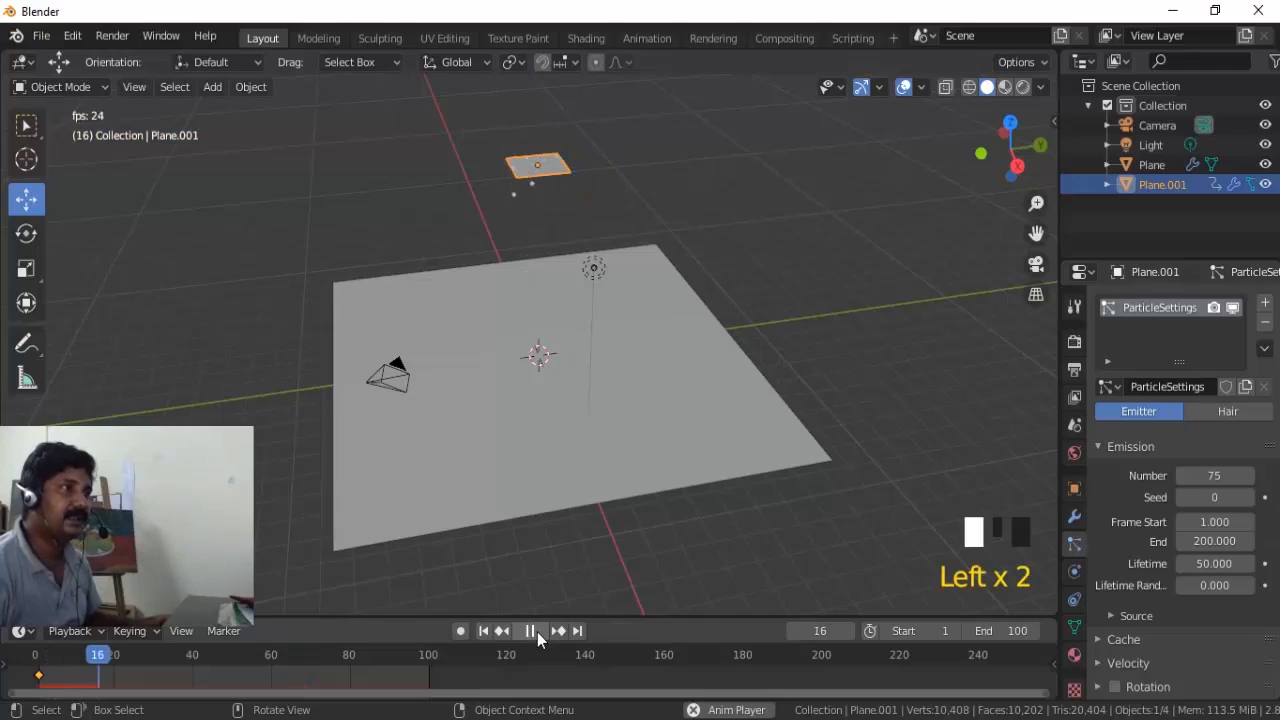
click(537, 631)
Try to enlarge the emitter plane again, replay the animation to check its size, and return to frame 1.
middle_drag(571, 515, 655, 330)
key(s)
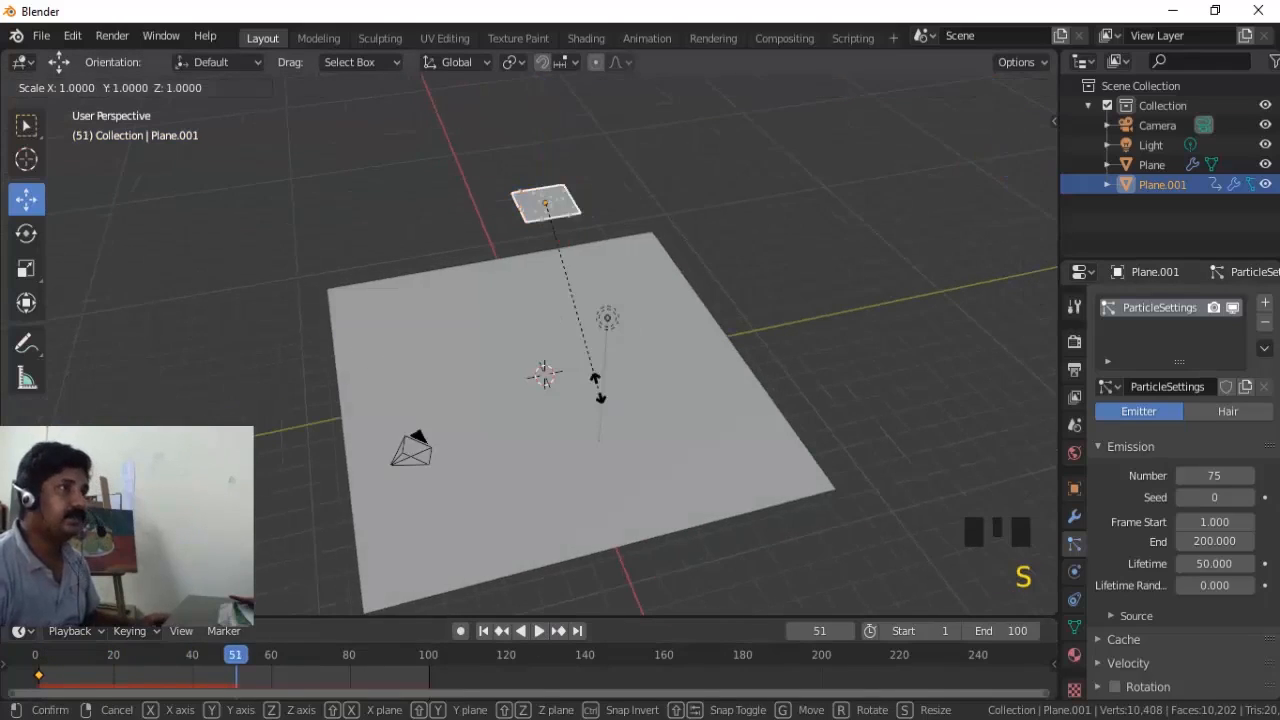
click(848, 472)
middle_drag(848, 472, 817, 423)
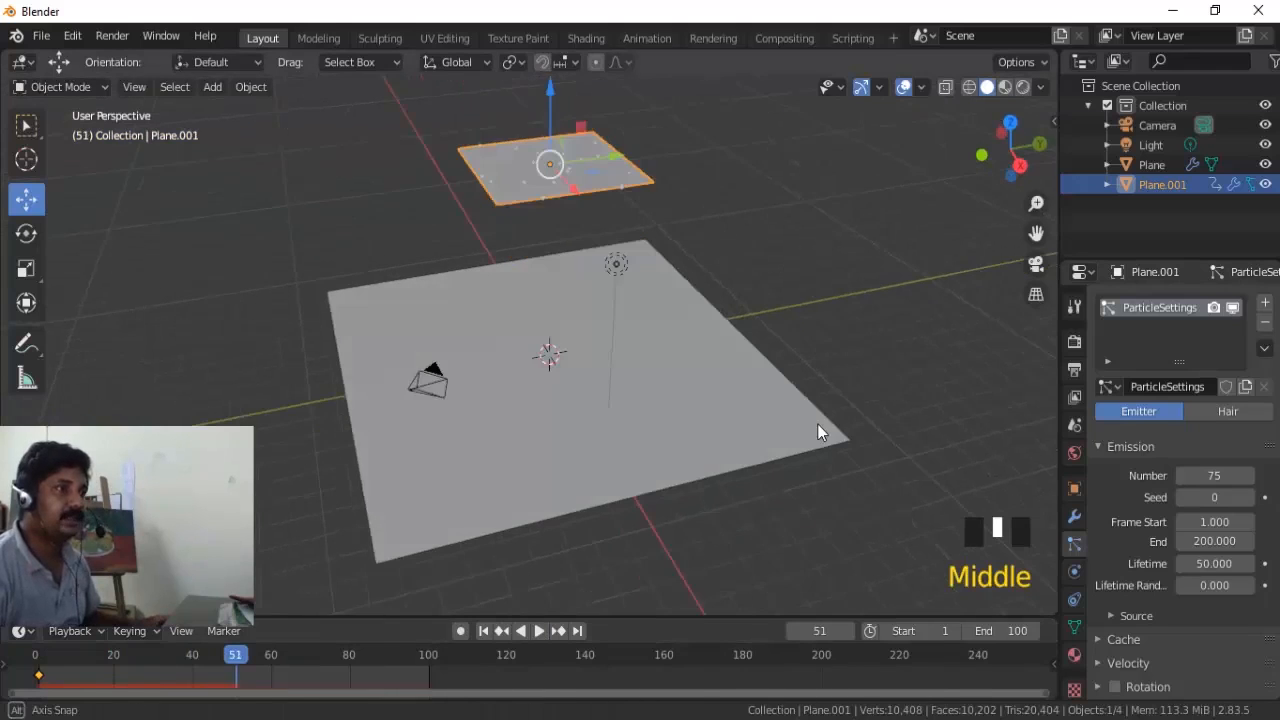
click(482, 631)
click(539, 630)
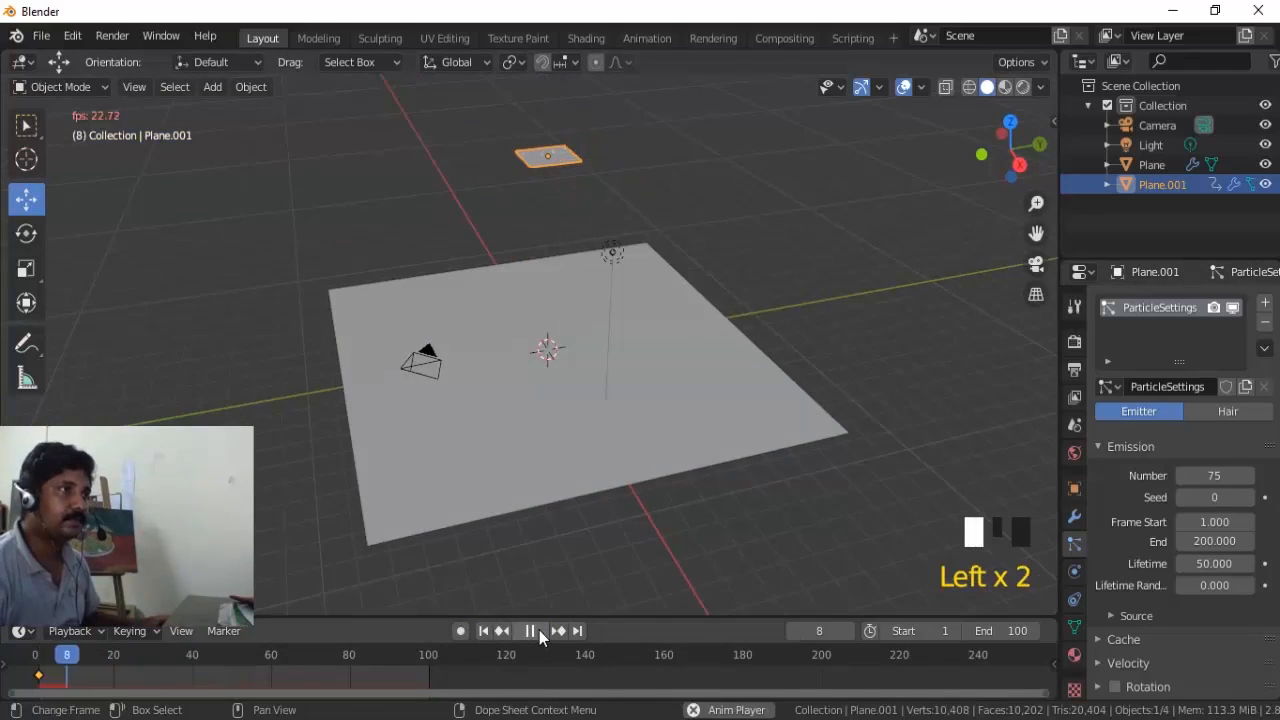
click(539, 630)
click(482, 631)
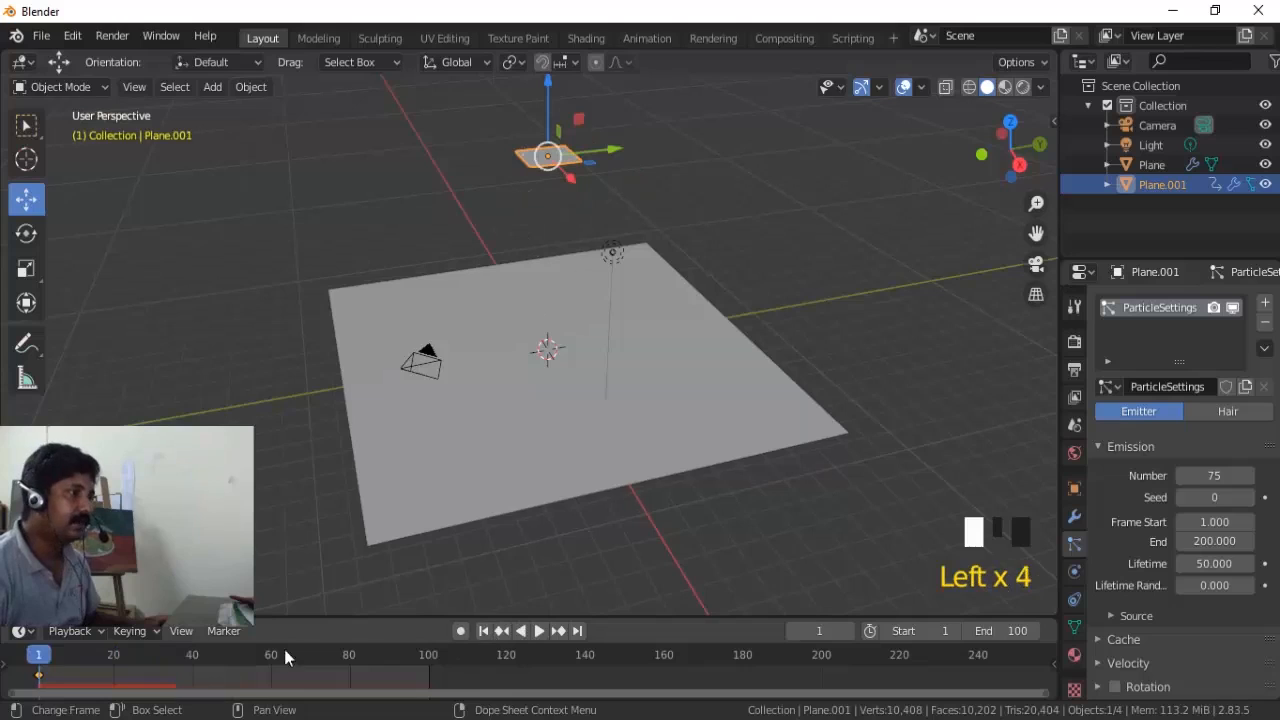
Delete the emitter plane's keyframe at frame 1.
click(40, 680)
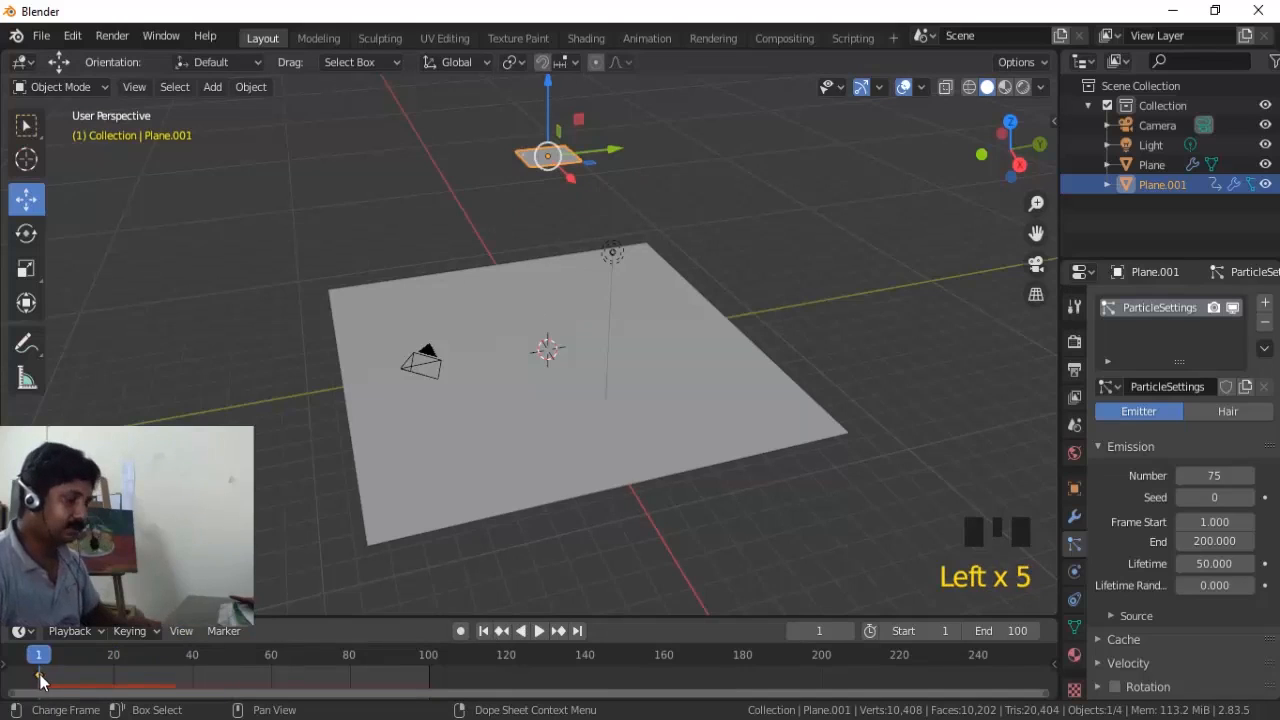
key(Delete)
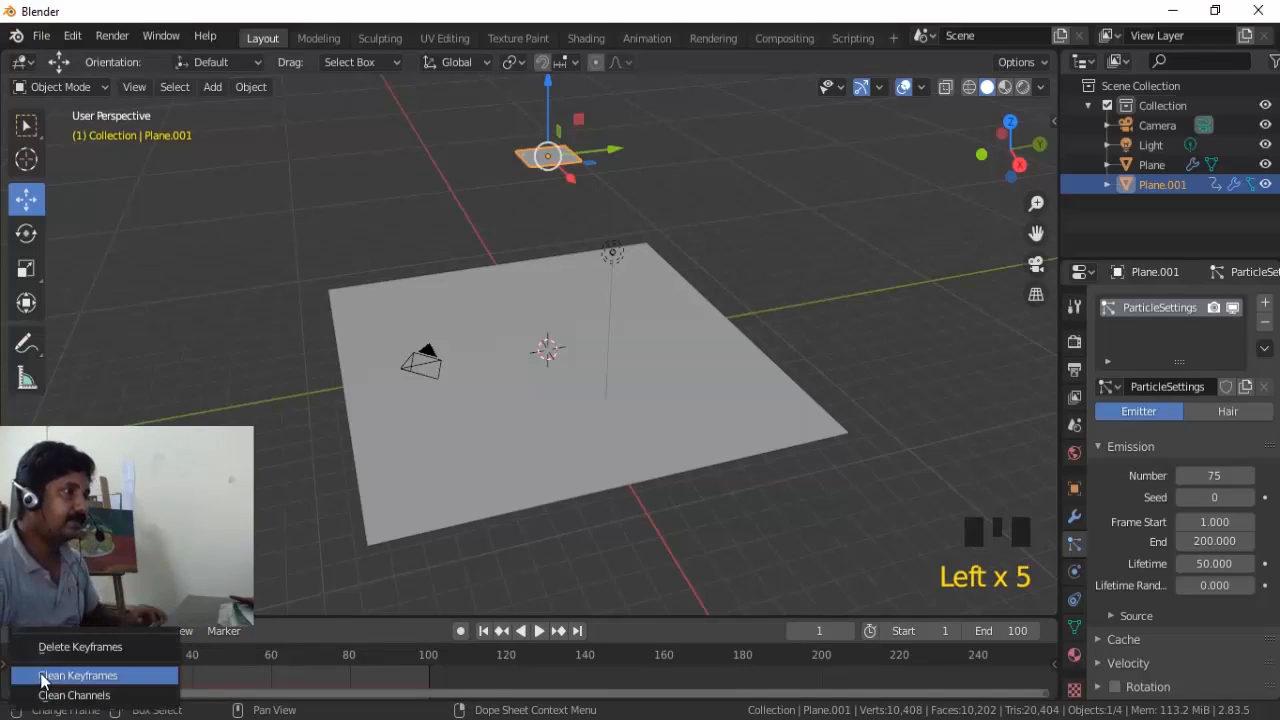
click(70, 652)
Scale the emitter plane up by a factor of about 3.6 and replay the animation to check the particle spread.
middle_drag(614, 344, 638, 364)
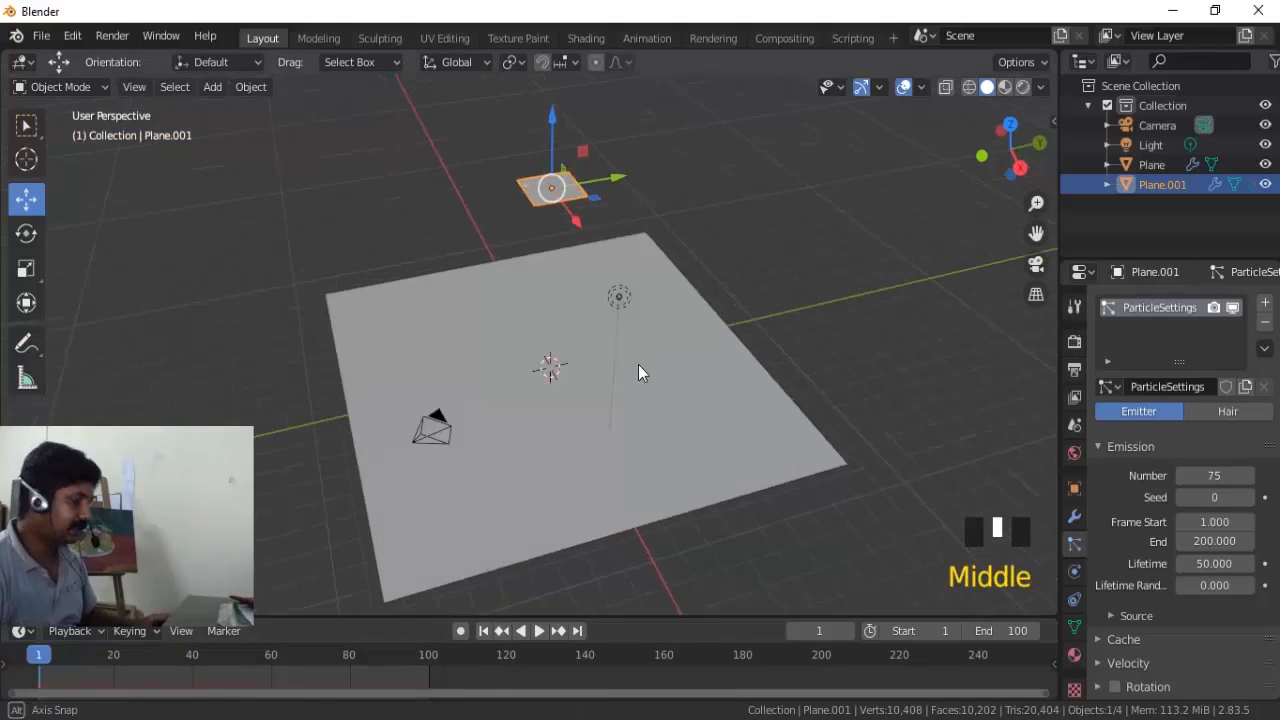
key(s)
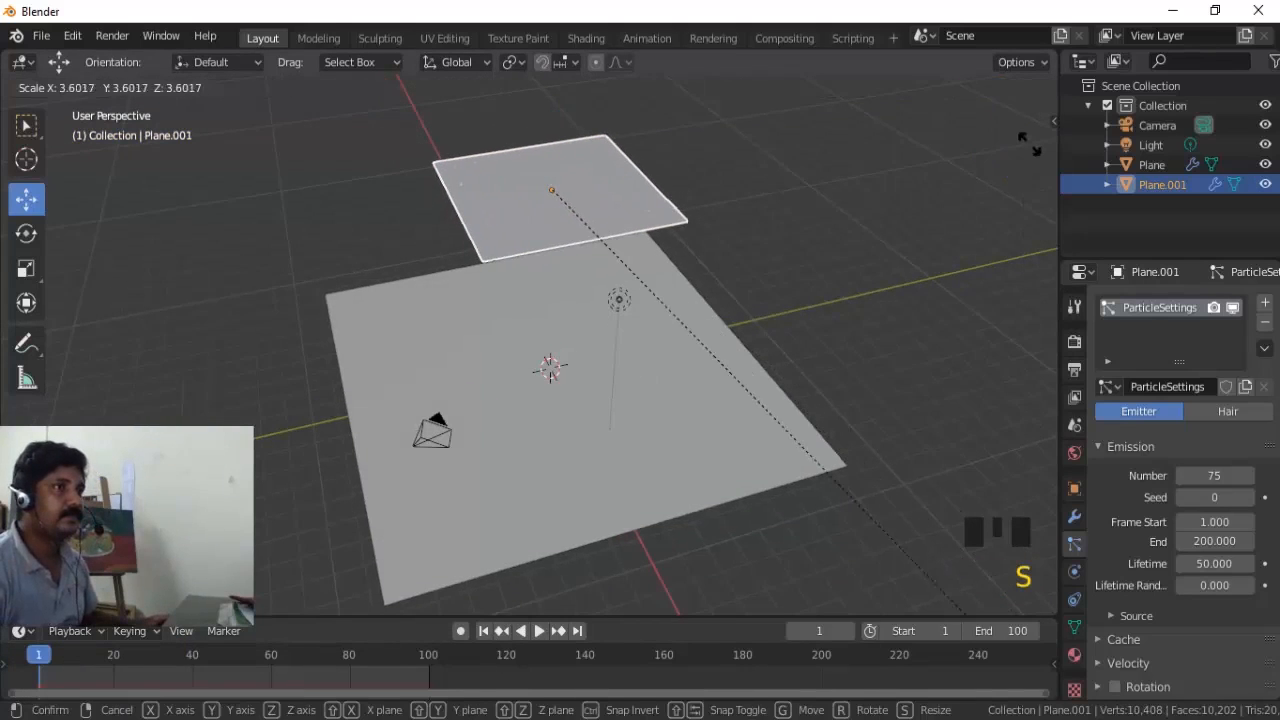
click(828, 248)
shift+middle_drag(814, 340, 792, 259)
click(484, 632)
click(539, 632)
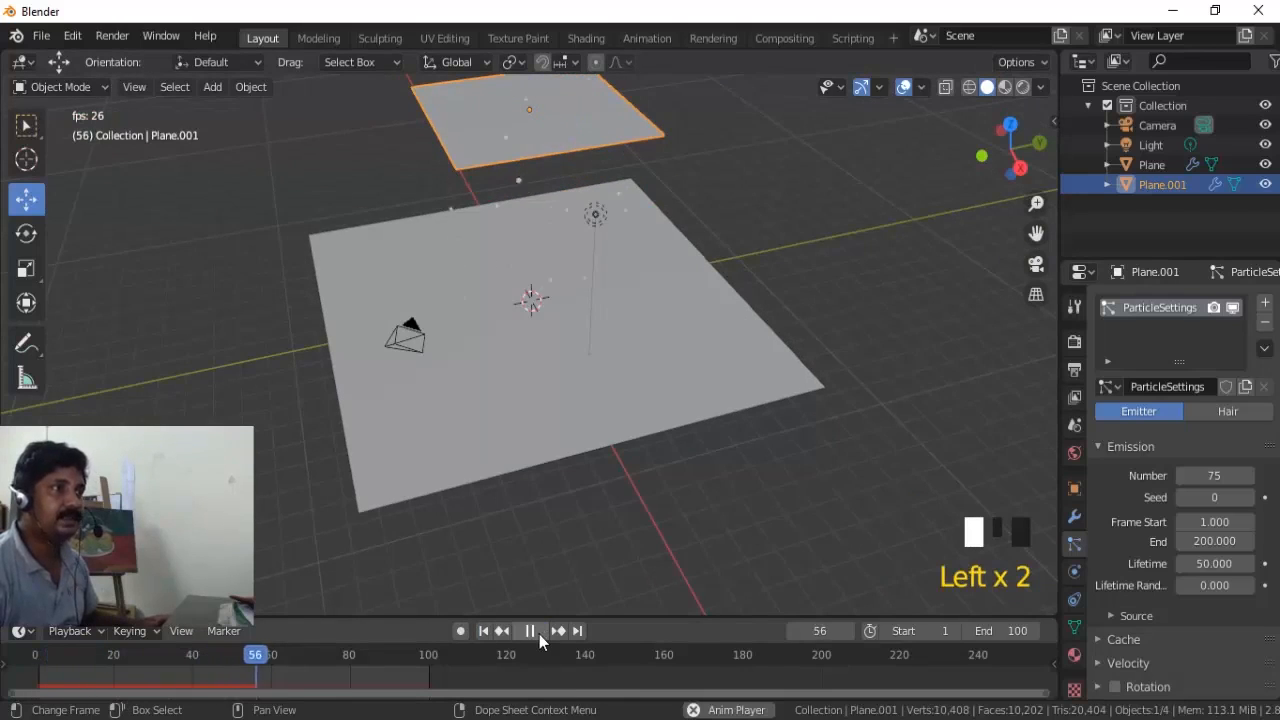
click(539, 634)
Enable Dynamic Paint physics on the emitter plane, set its type to Brush and add the brush.
middle_drag(717, 396, 737, 437)
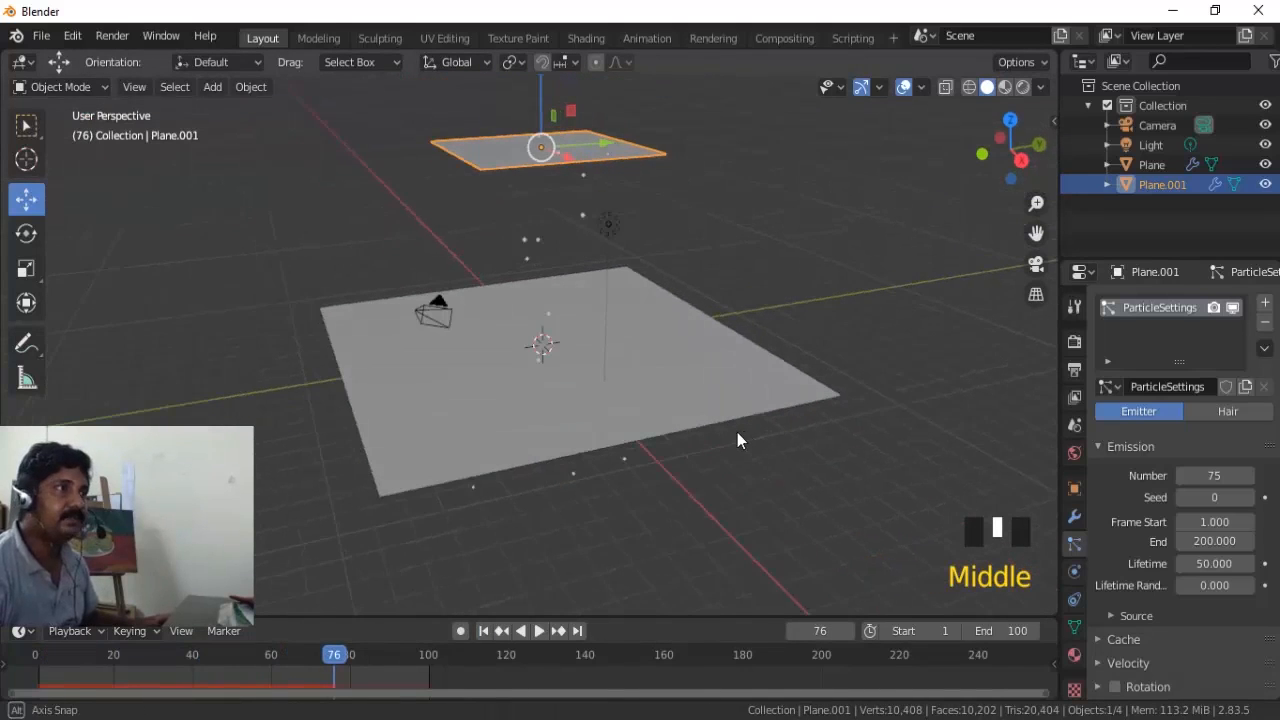
click(1075, 571)
click(1186, 392)
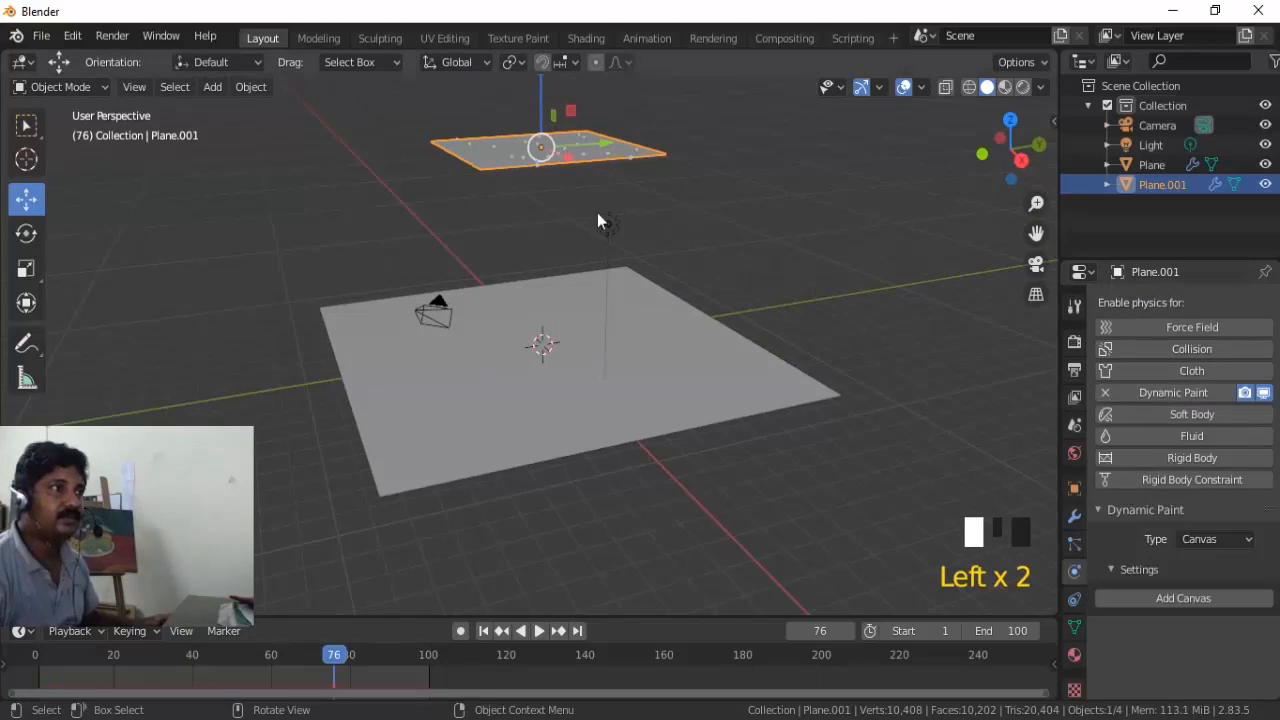
click(1228, 539)
click(1202, 582)
click(1191, 598)
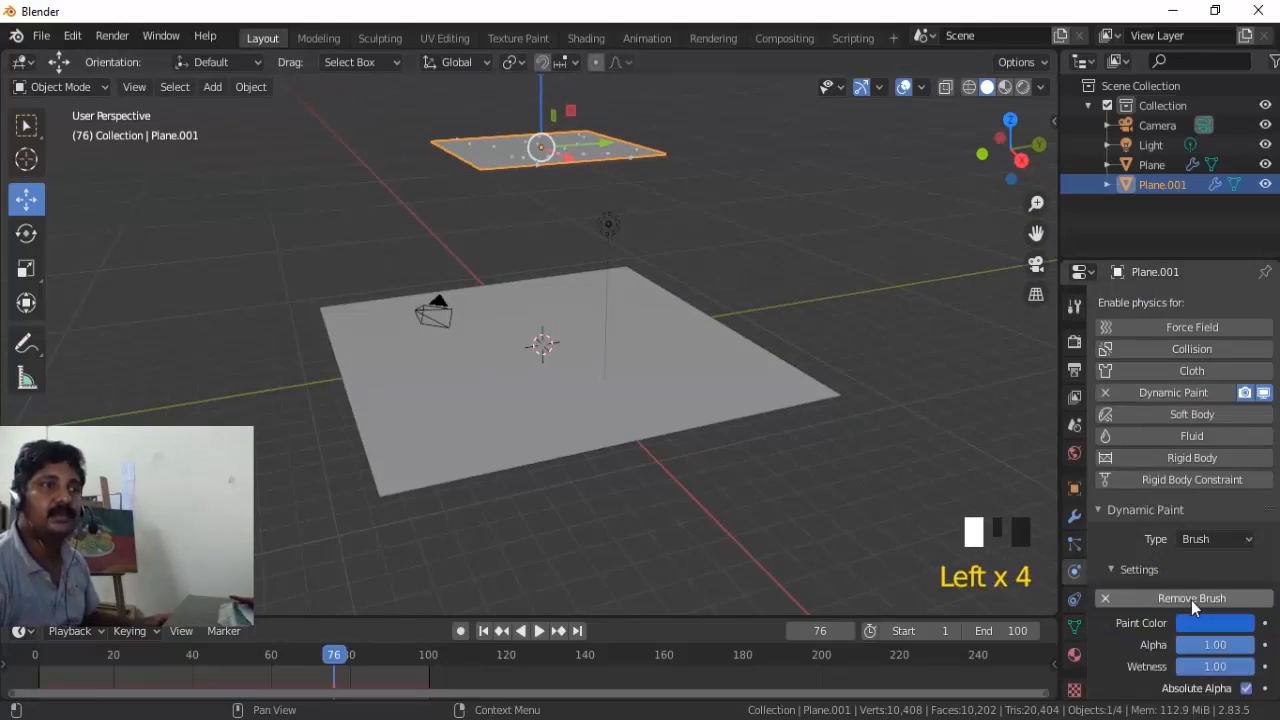
Change the emitter plane brush's paint source from Mesh Volume to Particle System.
scroll(1195, 550, down, 2)
scroll(1198, 539, down, 2)
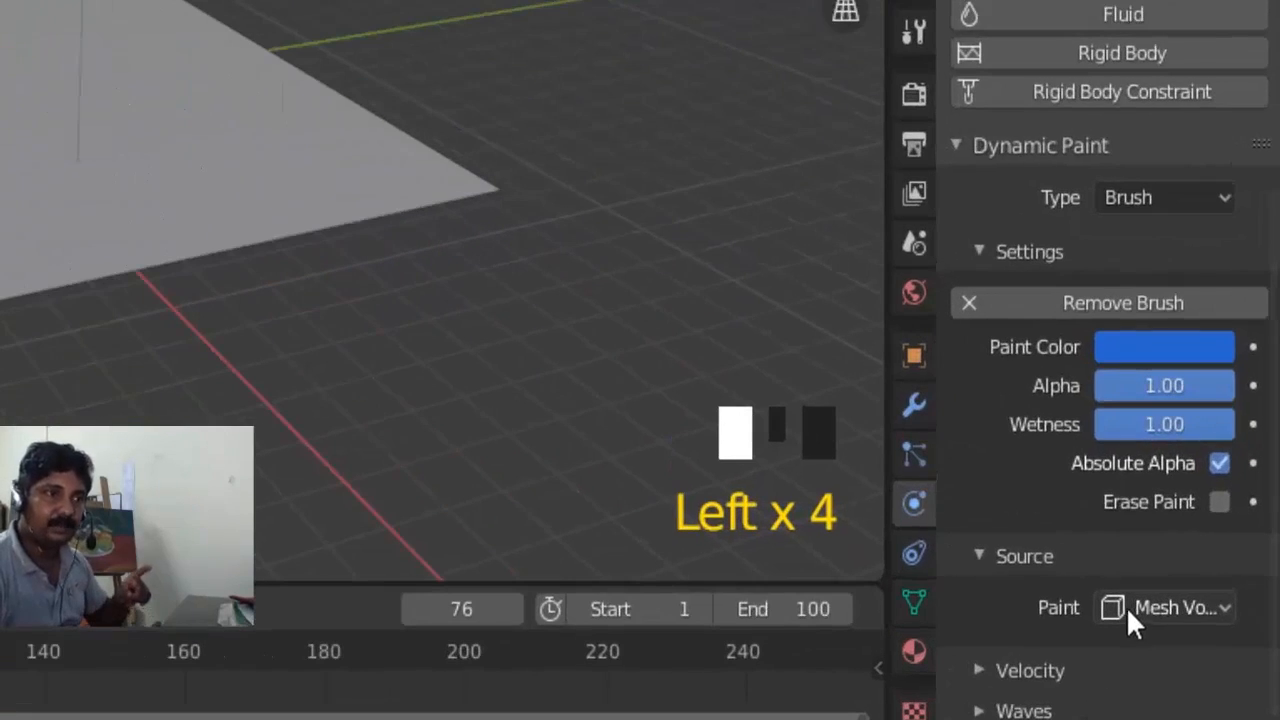
click(1165, 621)
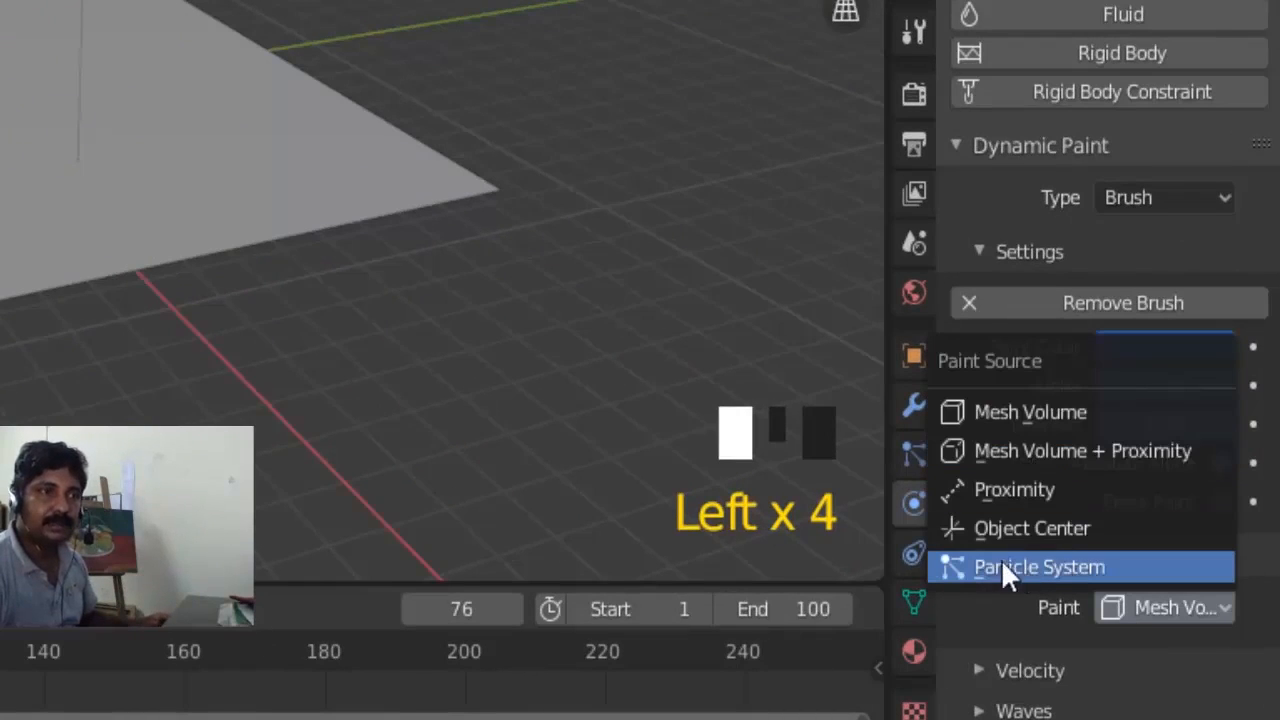
click(1033, 567)
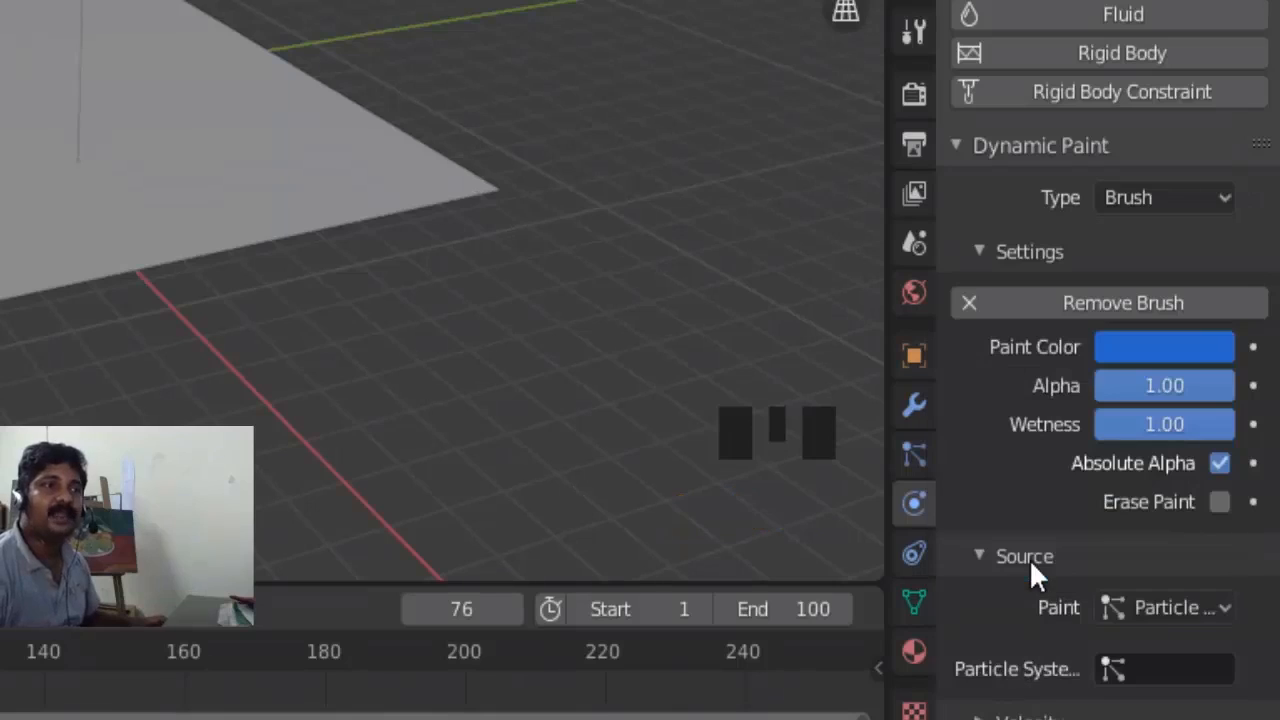
scroll(1022, 479, down, 1)
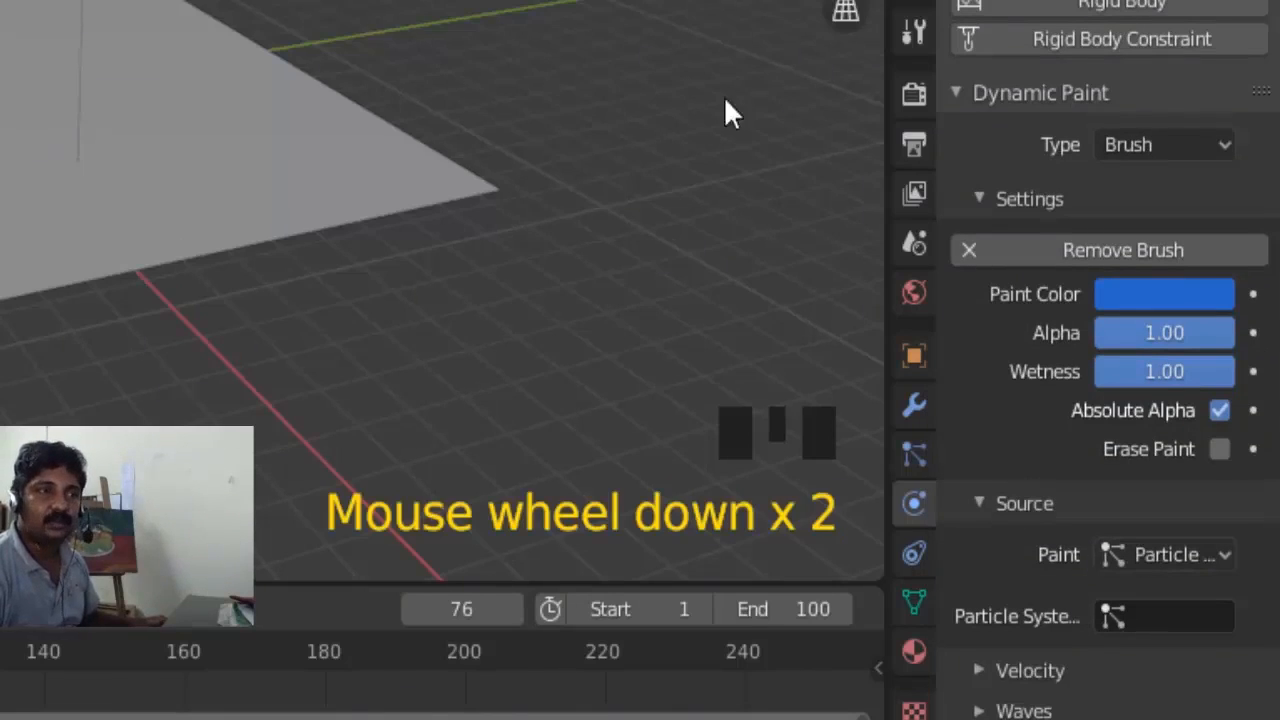
Assign ParticleSettings as the emitter plane brush's particle system and replay the animation from the first frame.
click(1108, 614)
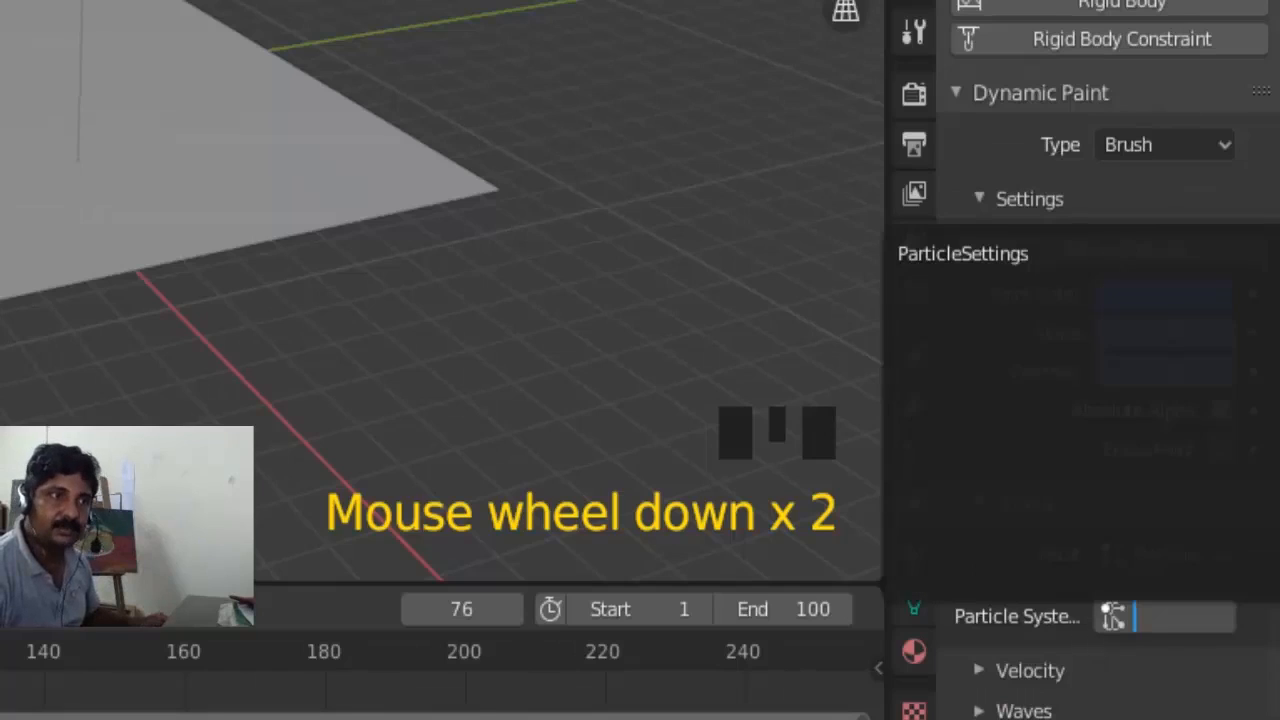
click(1016, 254)
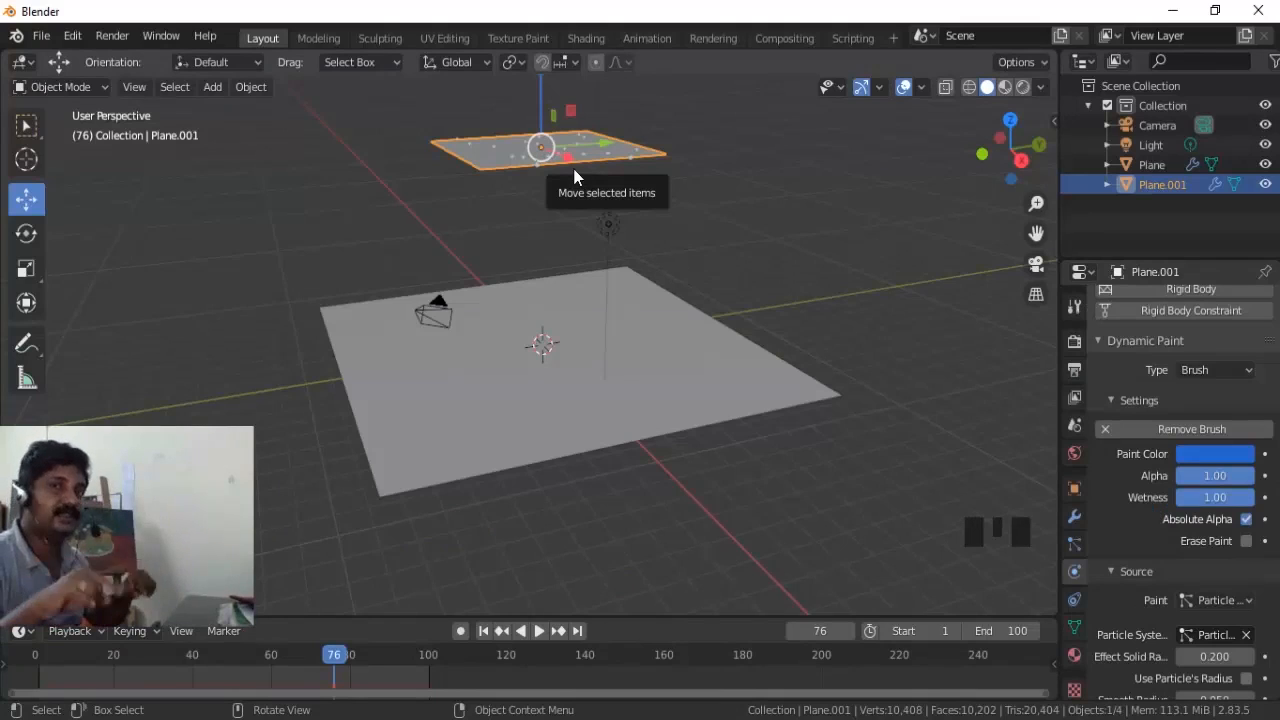
click(483, 630)
click(539, 631)
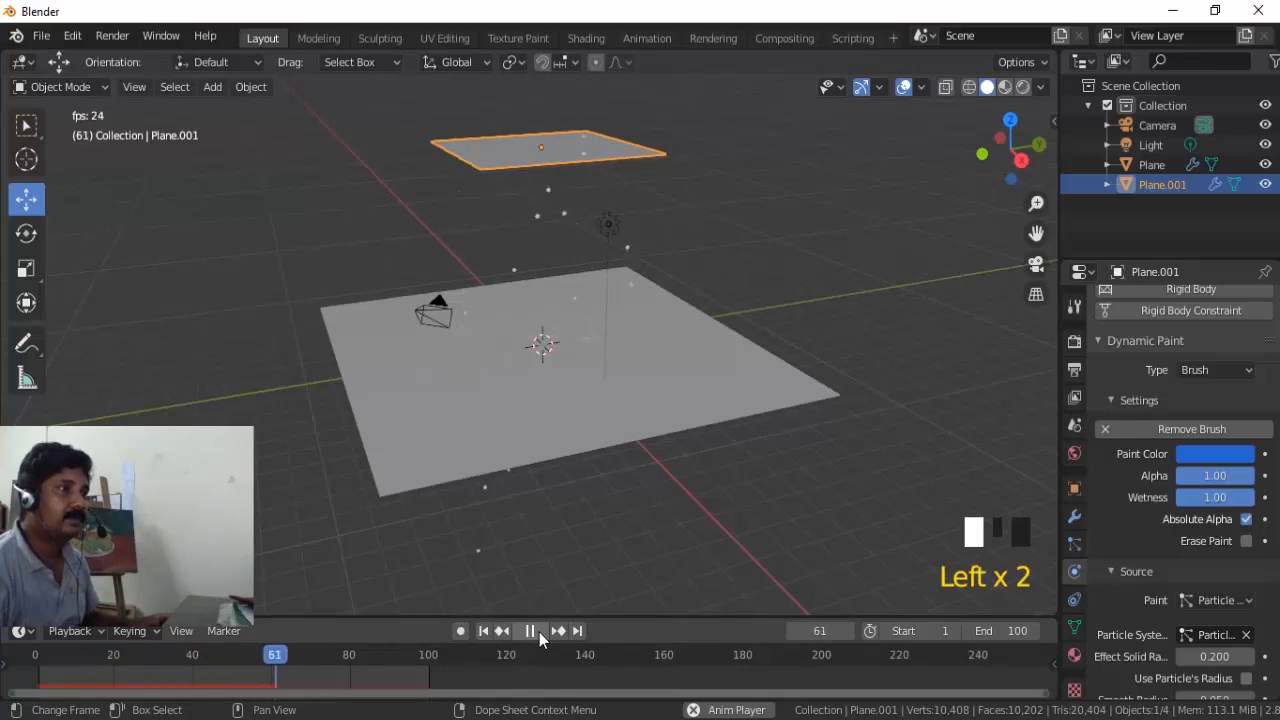
click(539, 631)
Replay the animation from frame 1 with a closer view of the canvas plane to check the ripples.
middle_drag(591, 476, 602, 412)
scroll(625, 480, up, 2)
click(501, 632)
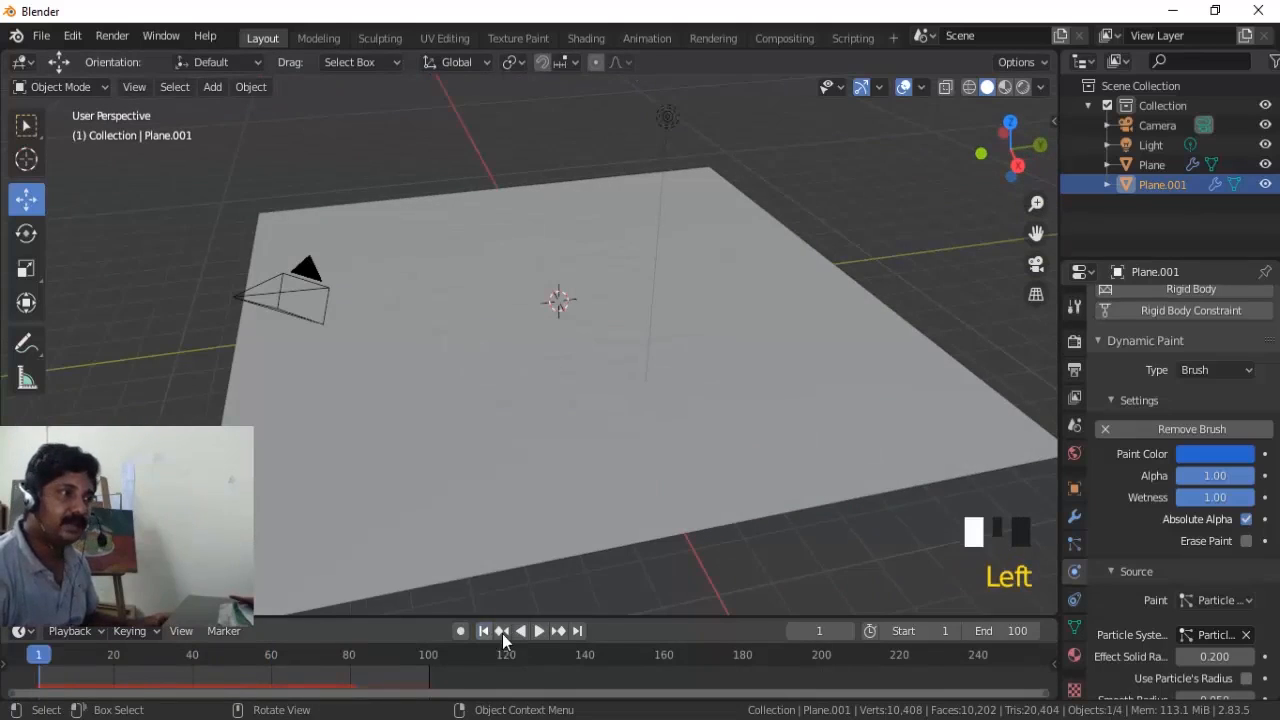
click(538, 632)
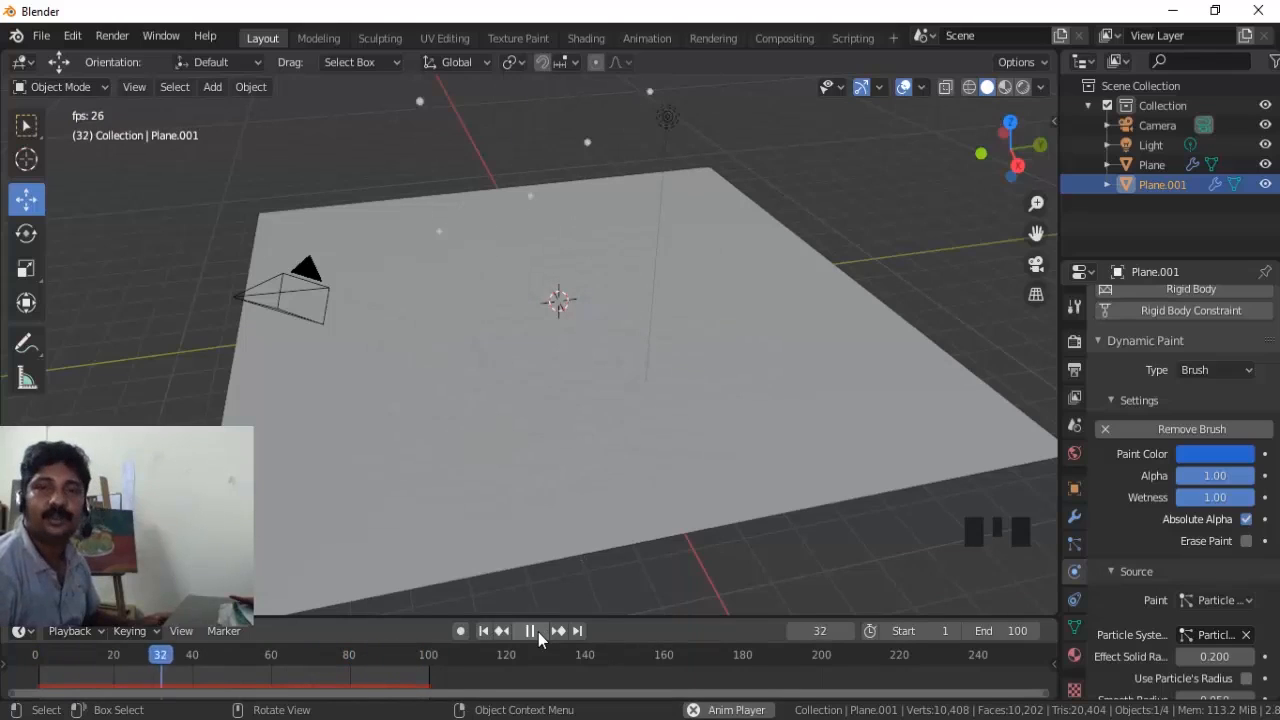
click(529, 632)
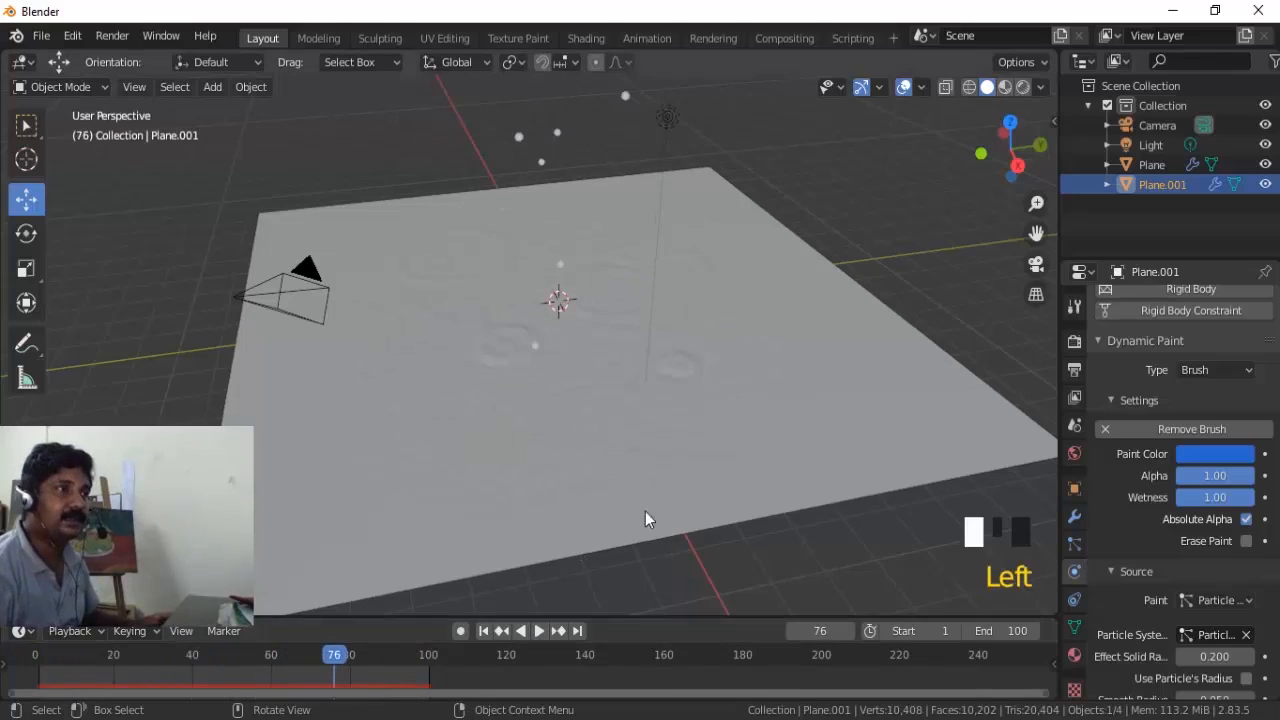
scroll(725, 466, down, 2)
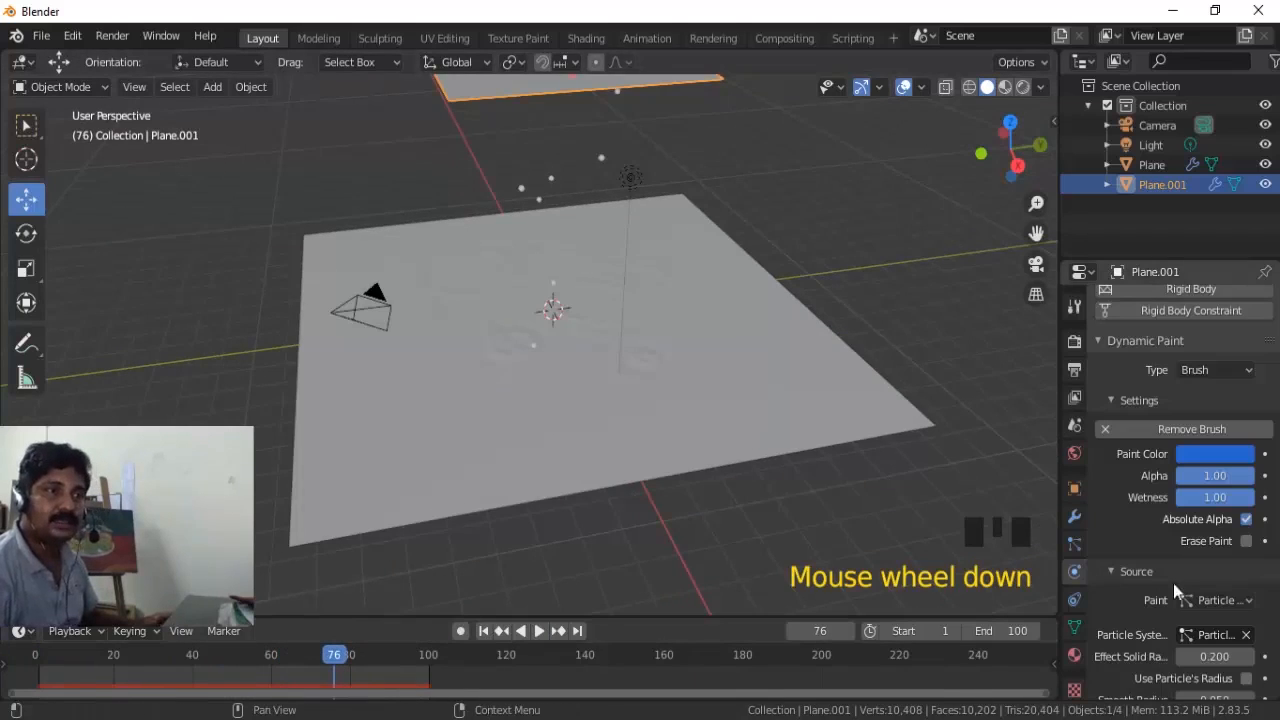
Set the end frame to 150 for both the canvas plane's Dynamic Paint surface and the scene's timeline.
click(705, 442)
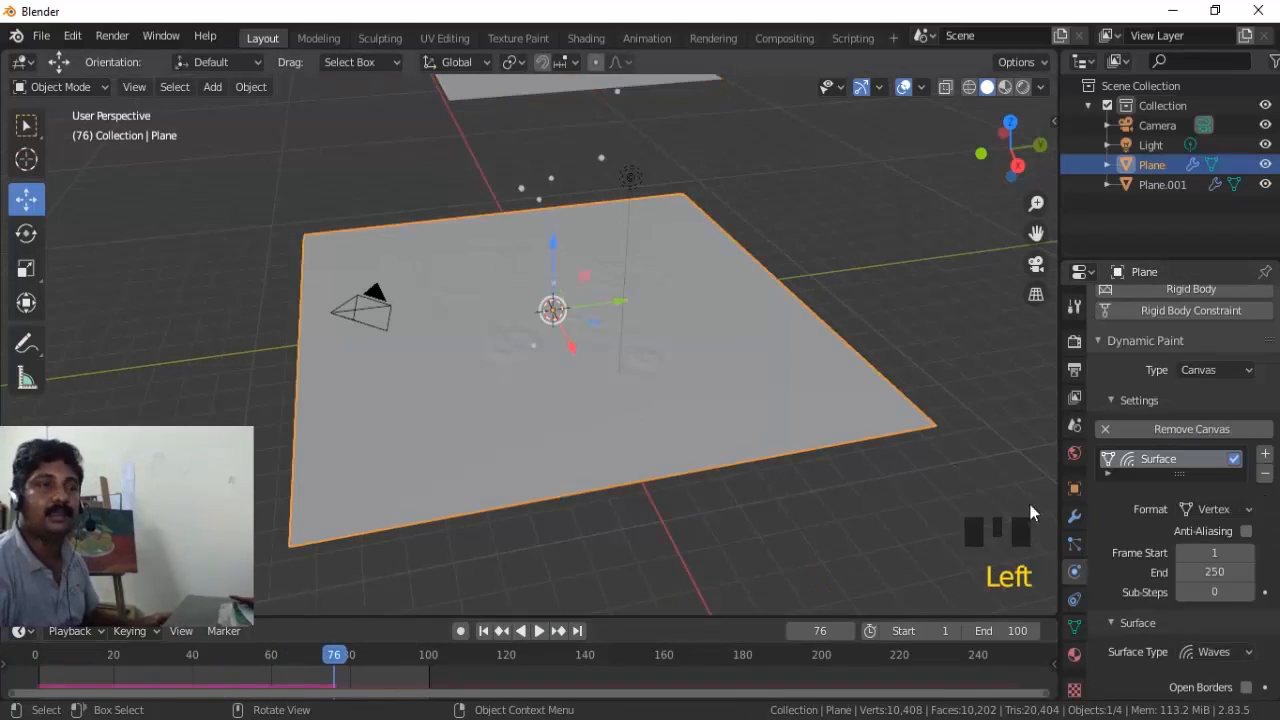
scroll(1146, 593, down, 4)
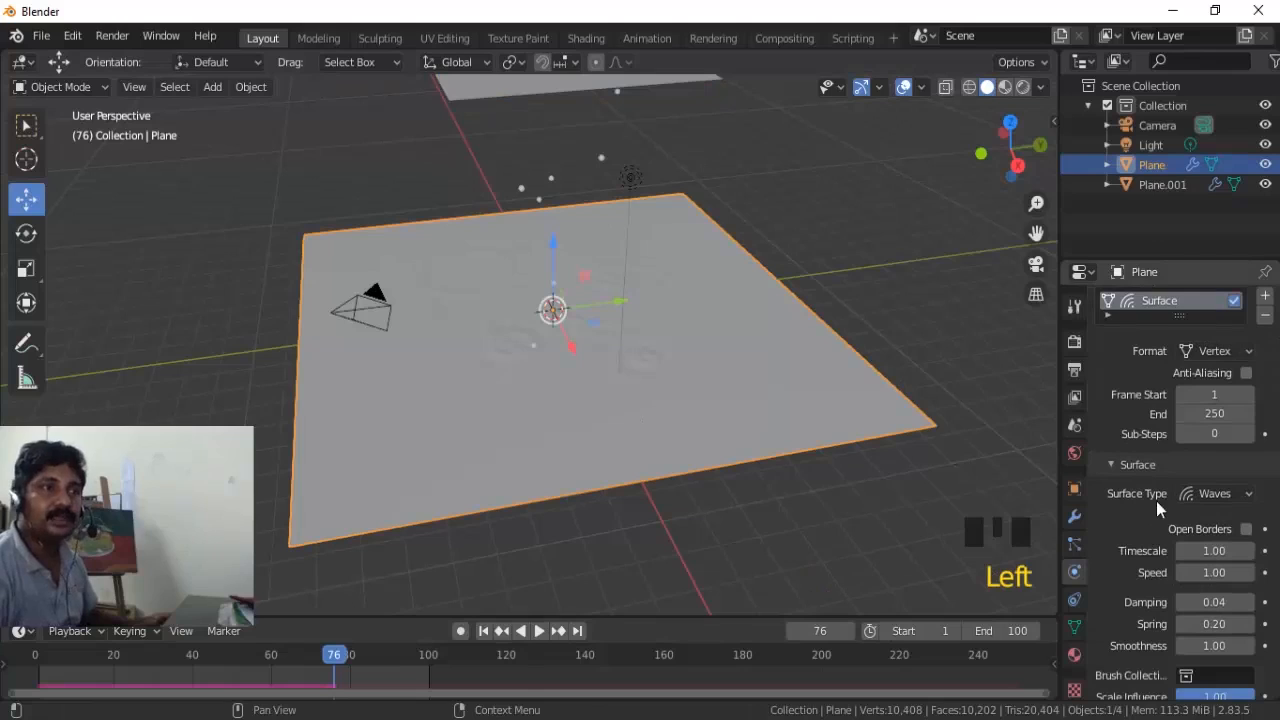
click(1214, 417)
text(150)
key(Return)
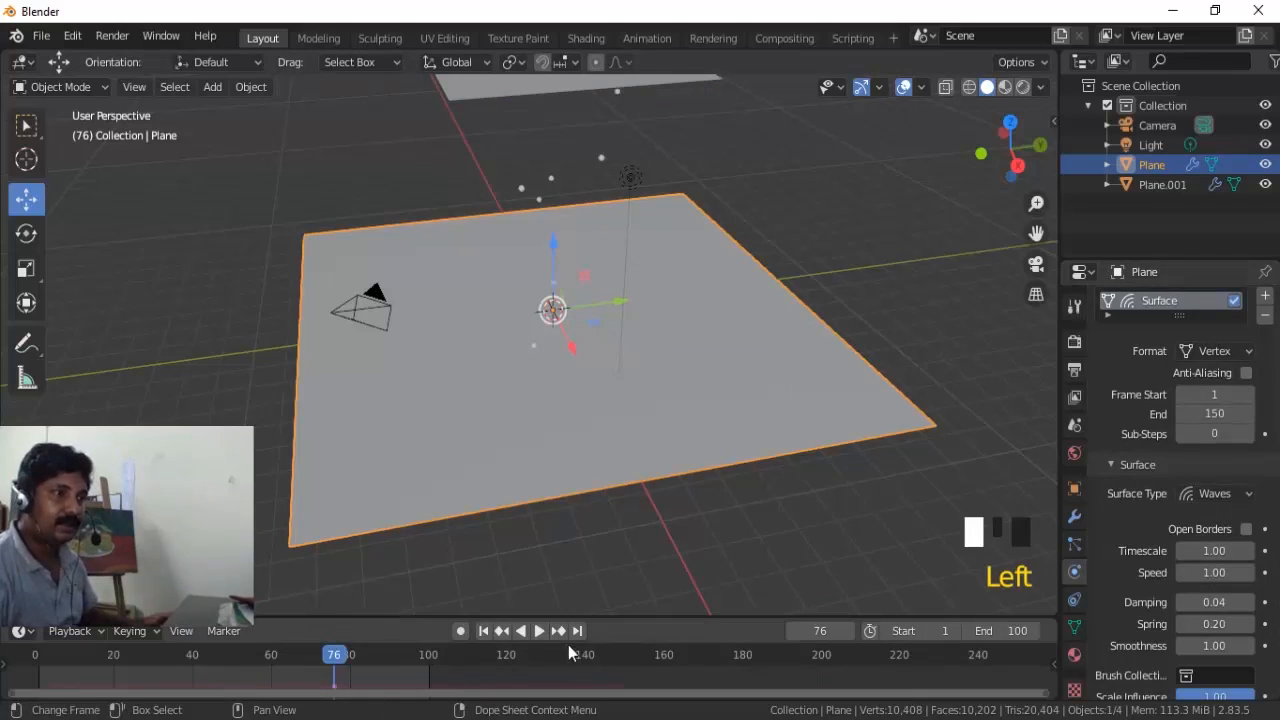
click(988, 636)
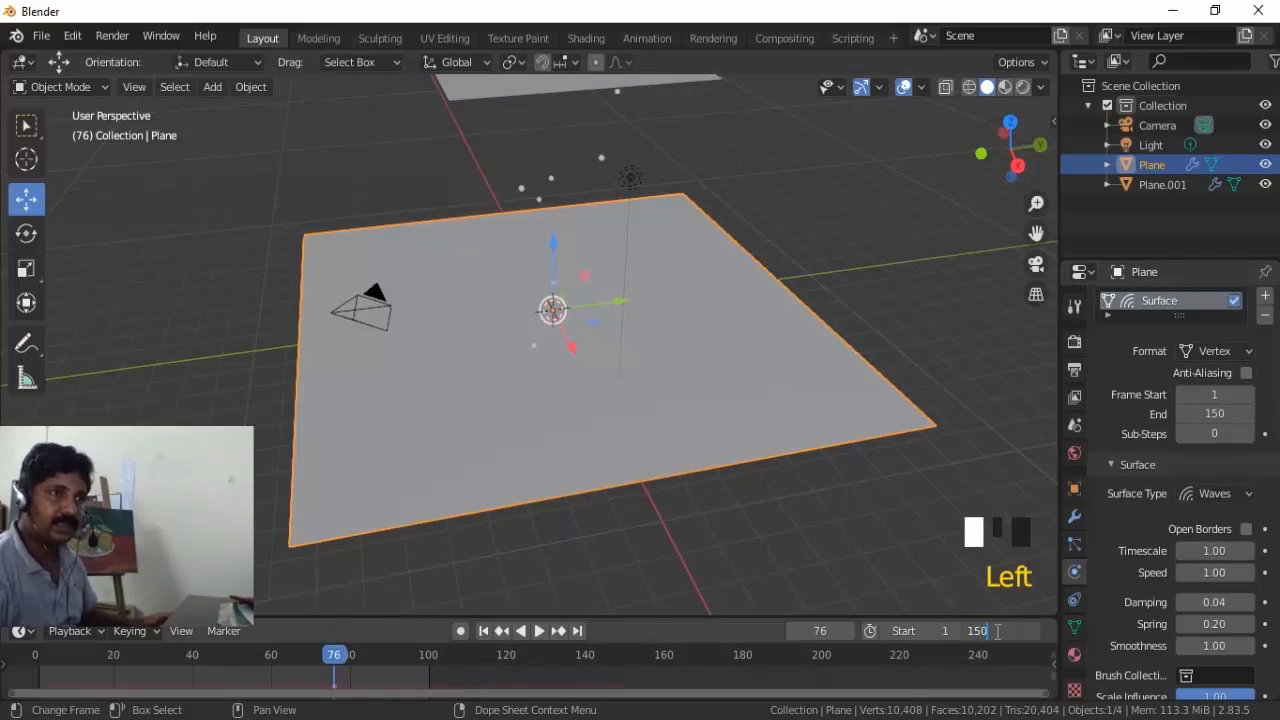
key(Return)
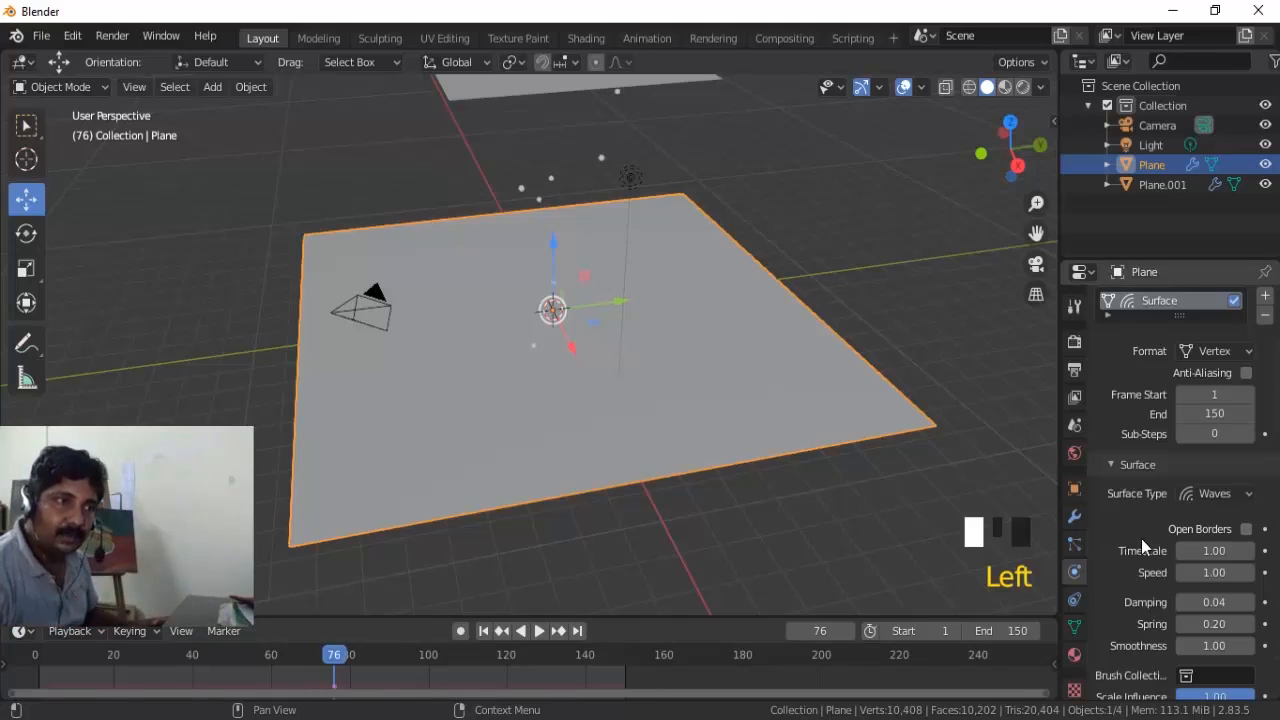
Save the file as "rain" in the water folder so the canvas surface's cache becomes available.
scroll(1141, 541, down, 2)
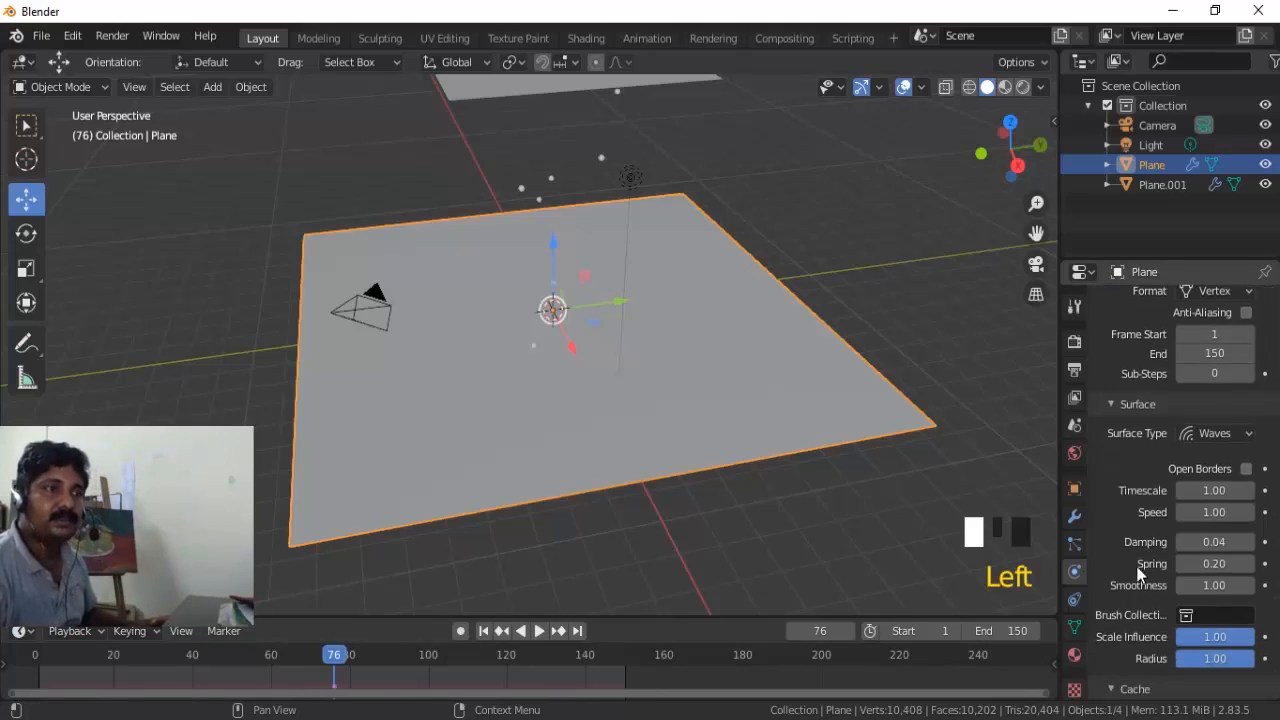
scroll(1138, 568, down, 6)
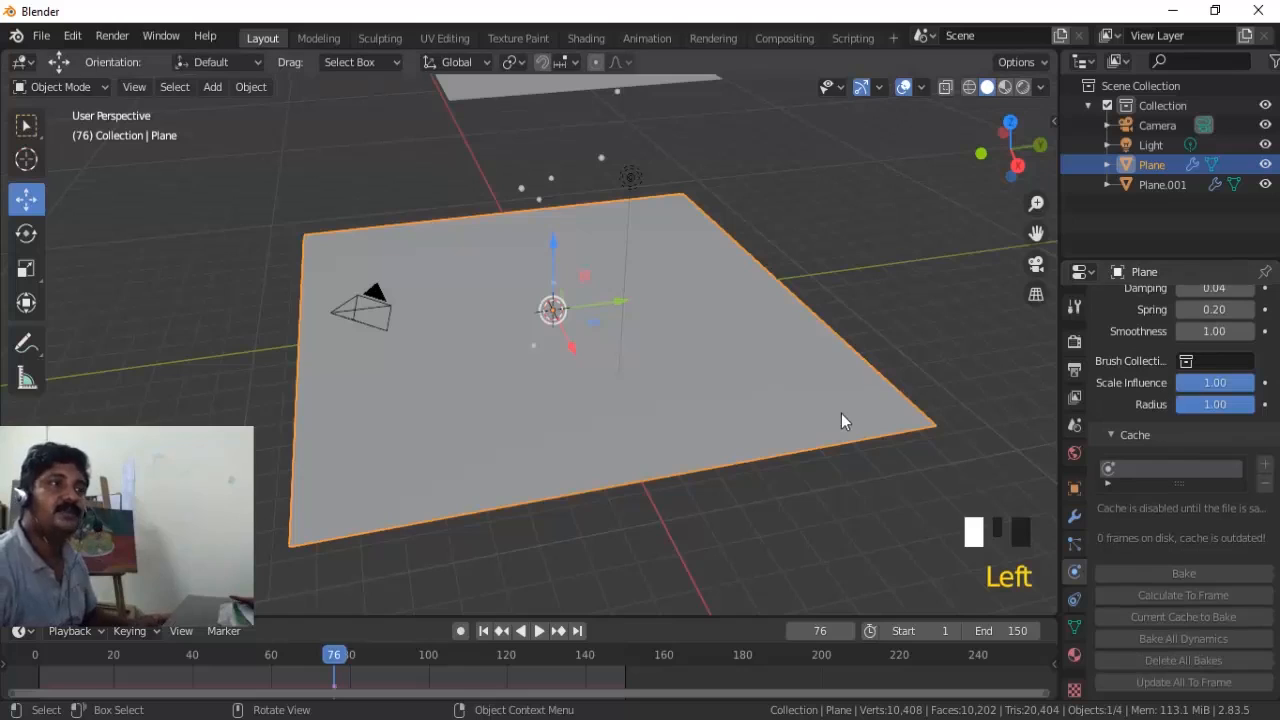
middle_drag(862, 504, 874, 502)
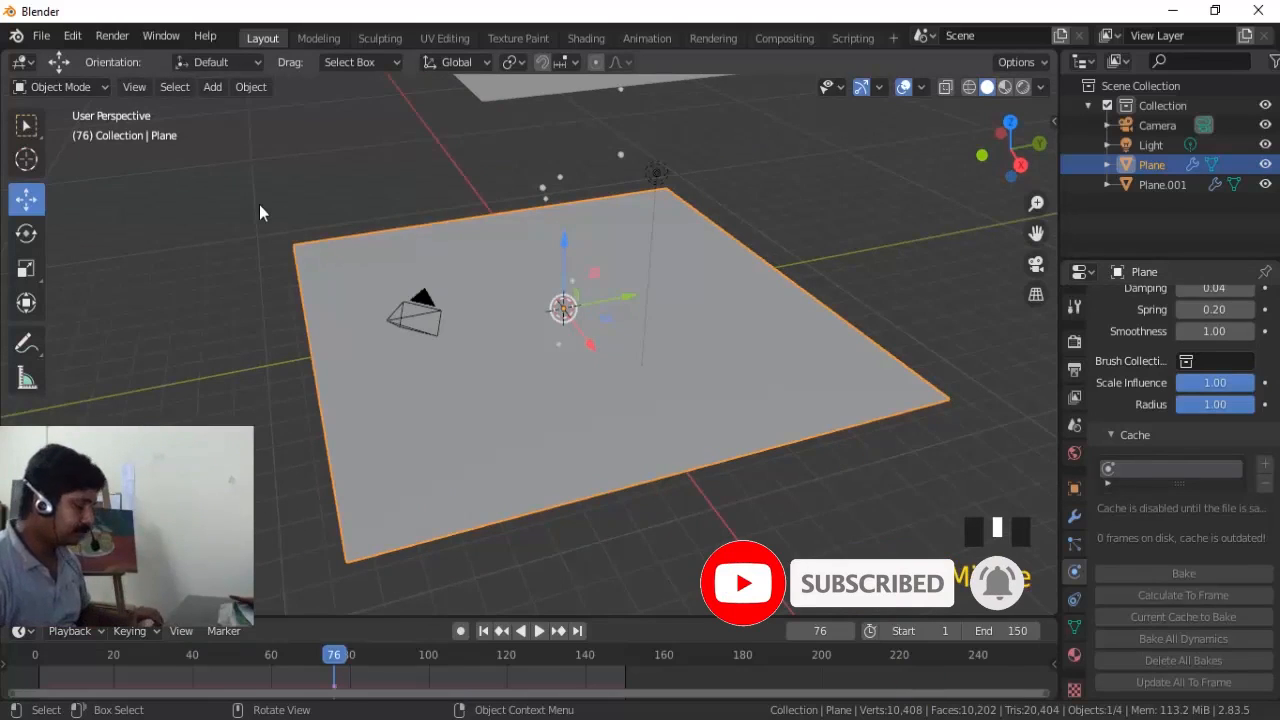
key(ctrl+s)
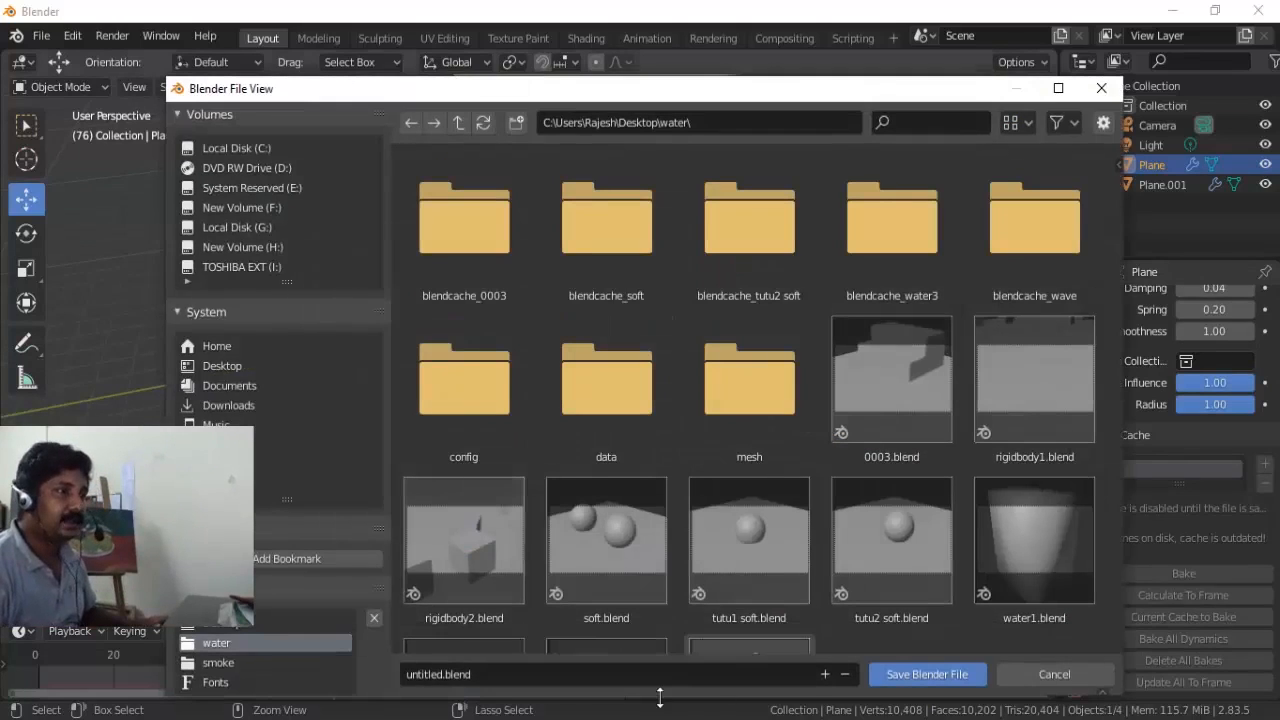
click(484, 676)
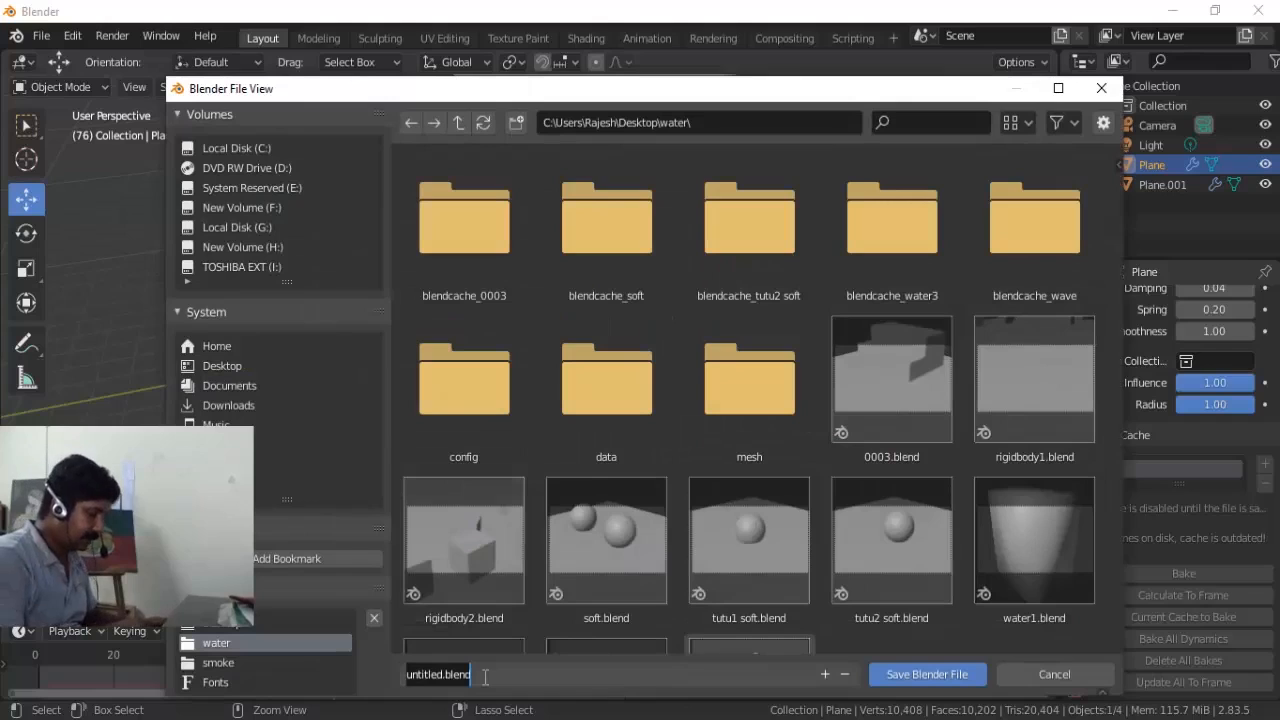
text(ra)
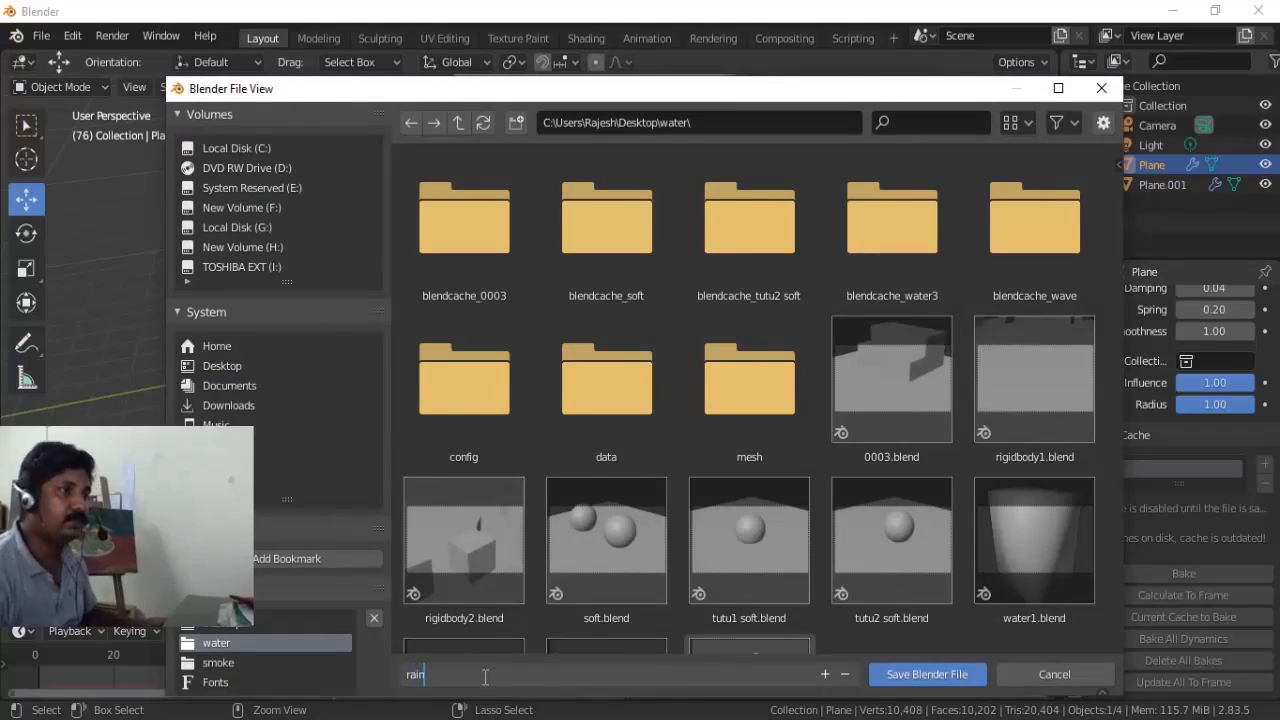
text(in)
click(957, 676)
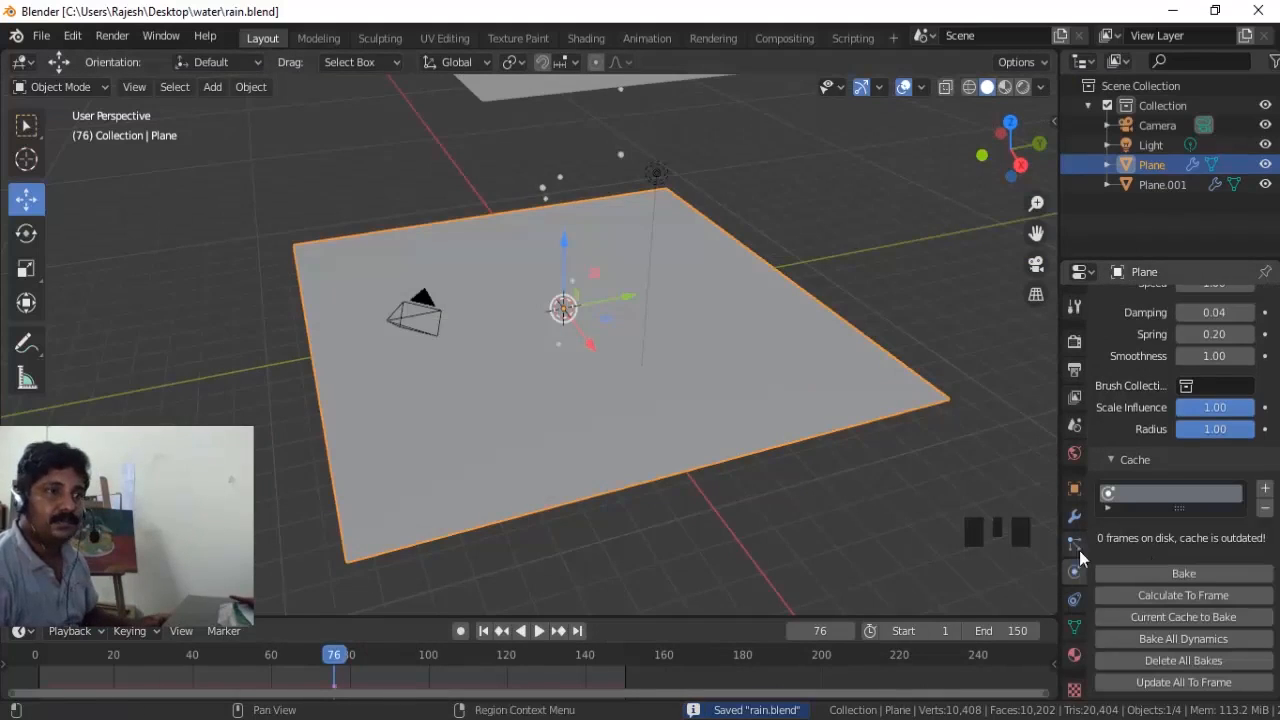
Bake the canvas plane's wave cache, redoing the bake from frame 0, and return the timeline to frame 0.
click(1172, 575)
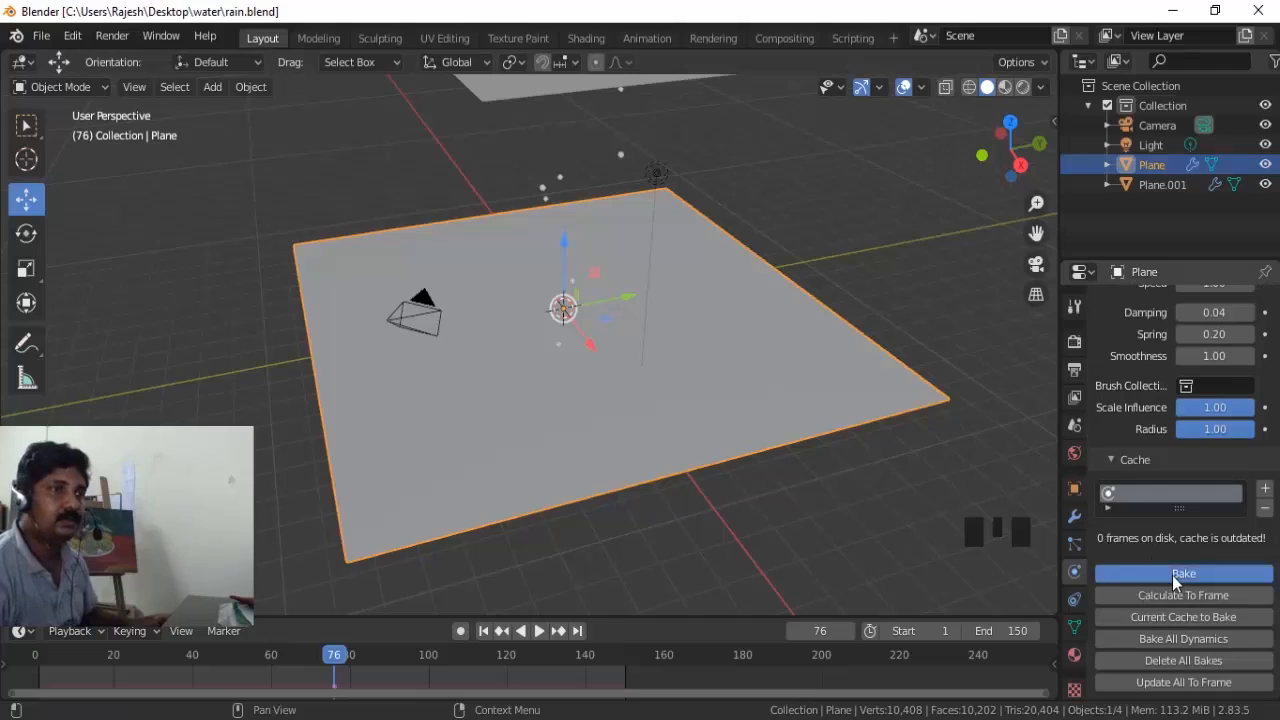
drag(338, 667, 35, 667)
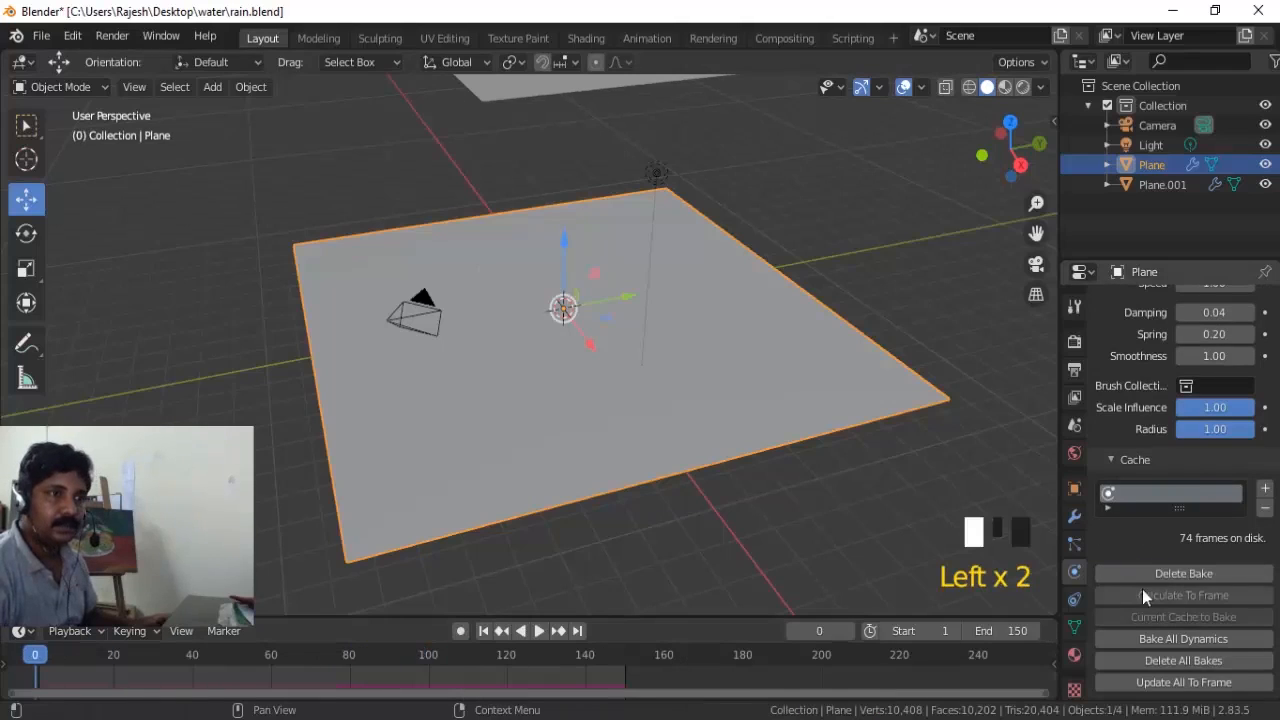
click(1172, 577)
click(1182, 575)
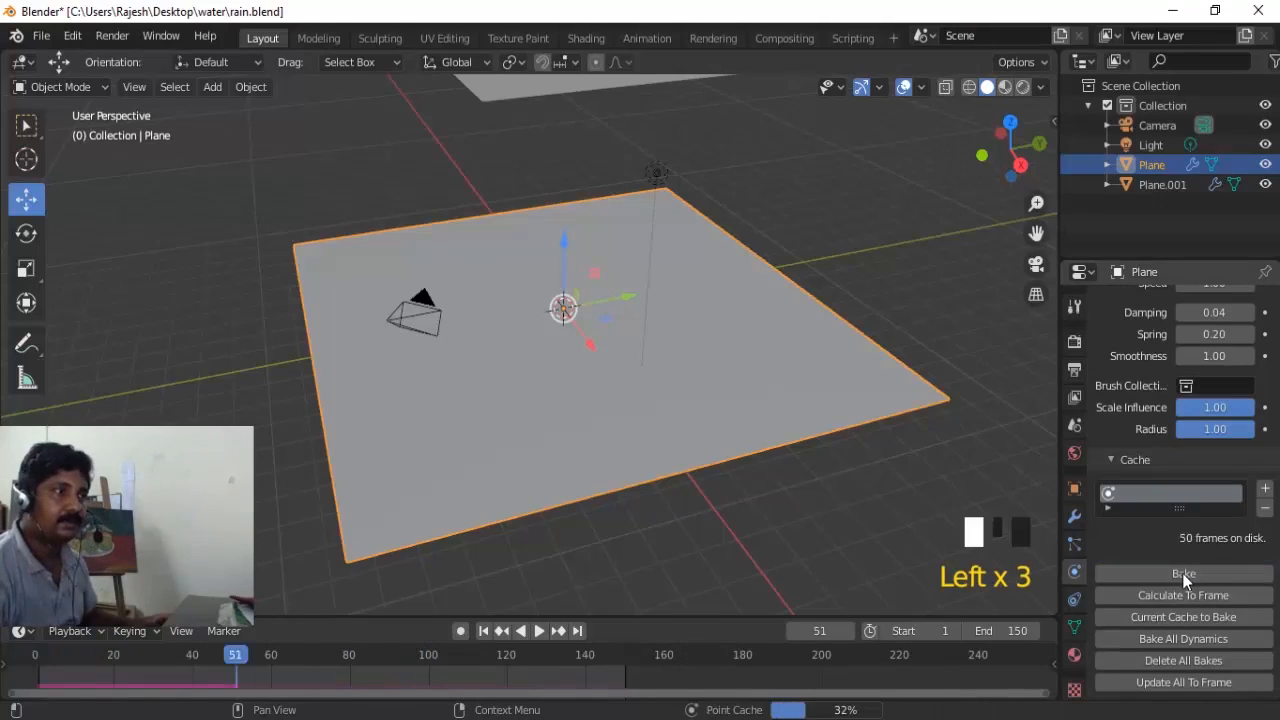
click(480, 632)
drag(42, 657, 36, 688)
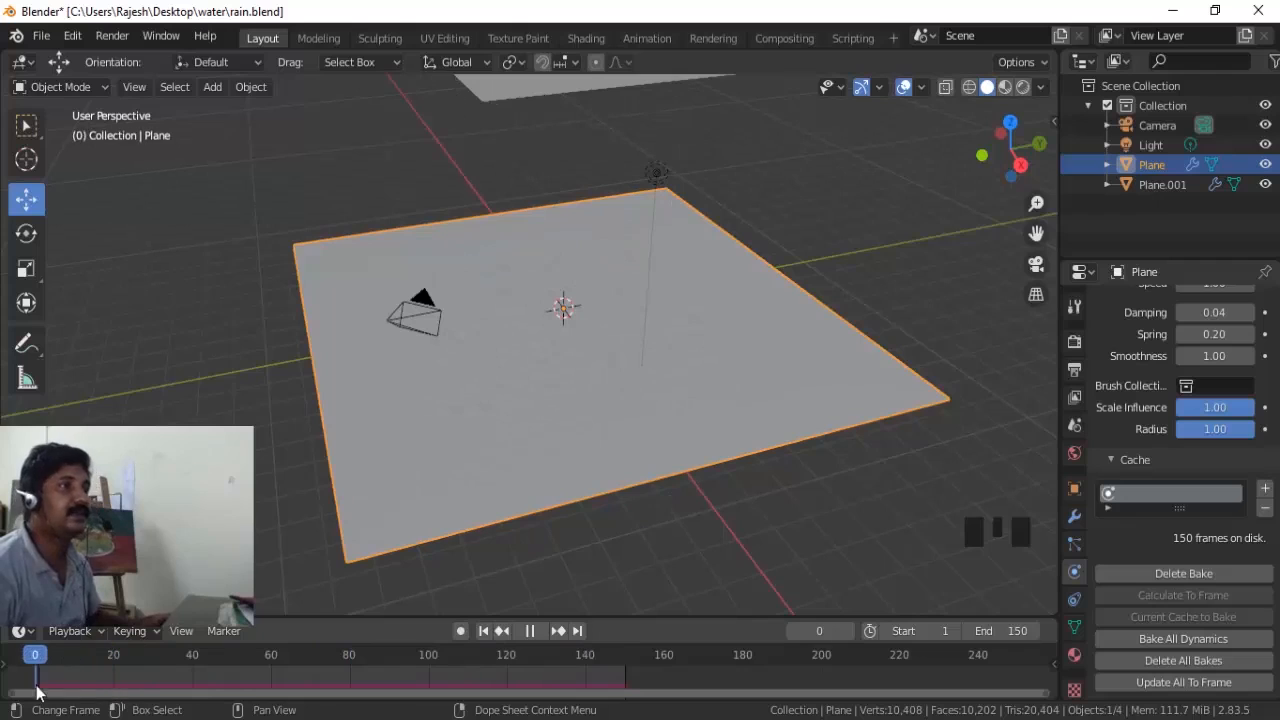
Display the viewport in Material Preview shading with the canvas plane in view.
mouse_move(730, 380)
shift+middle_down()
mouse_move(777, 382)
mouse_move(739, 382)
shift+middle_up()
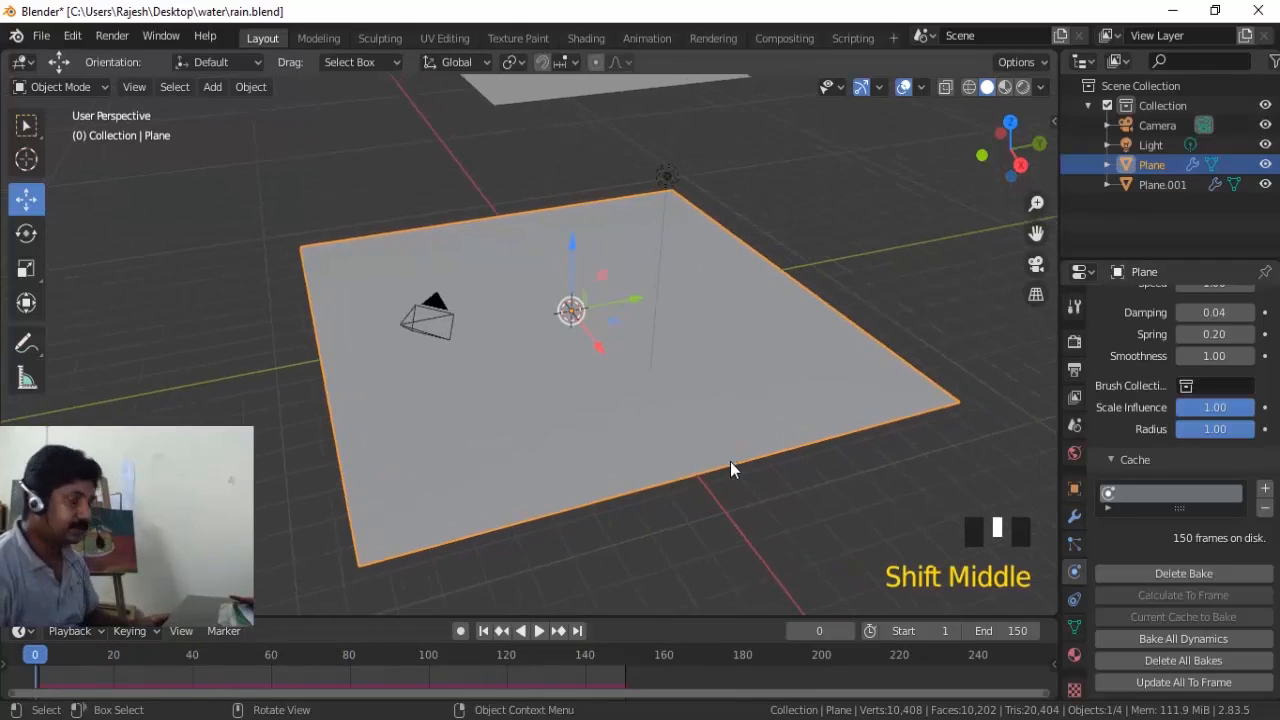
key(z)
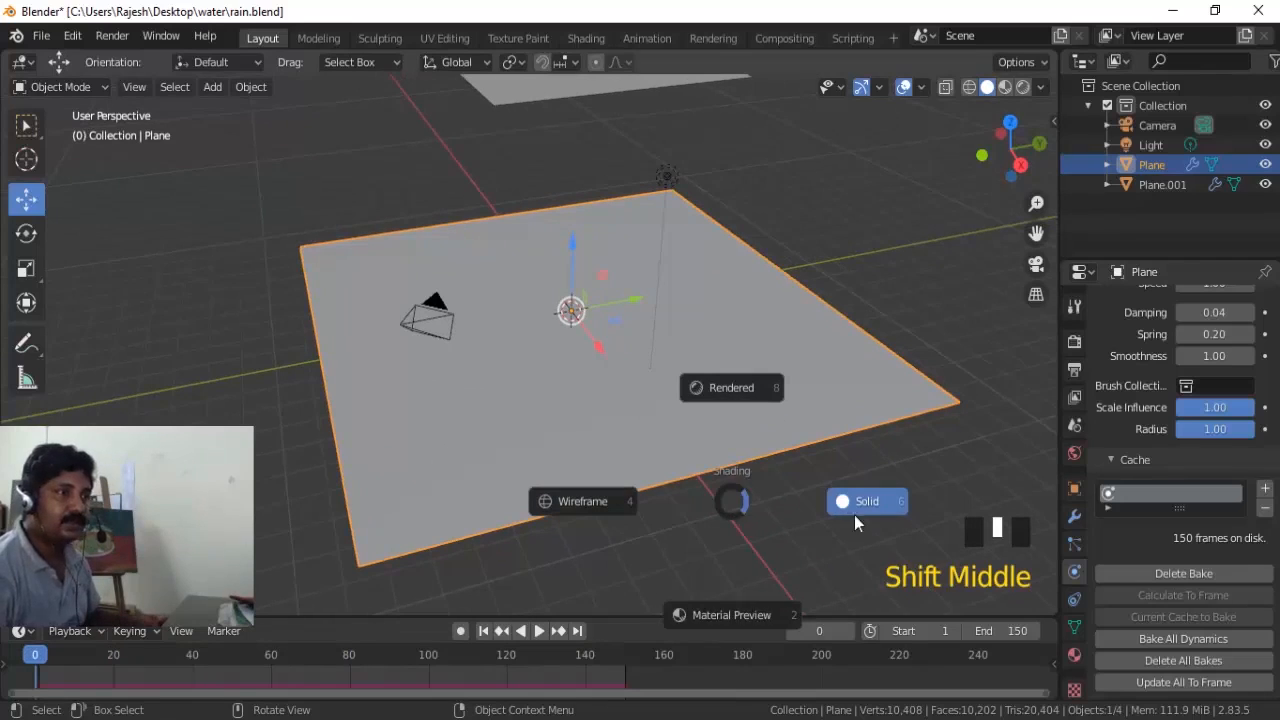
click(753, 618)
middle_drag(752, 615, 734, 320)
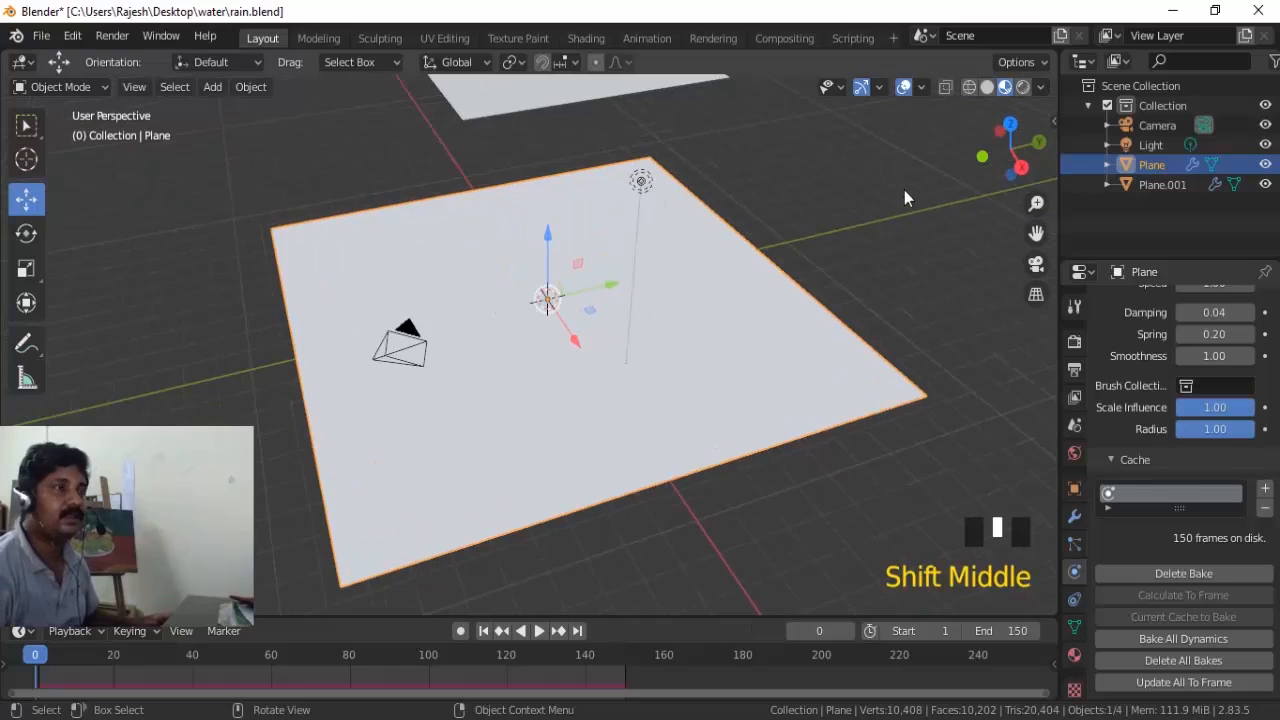
Disconnect the Attribute node from the canvas plane's Principled BSDF and set its base color to black.
click(588, 40)
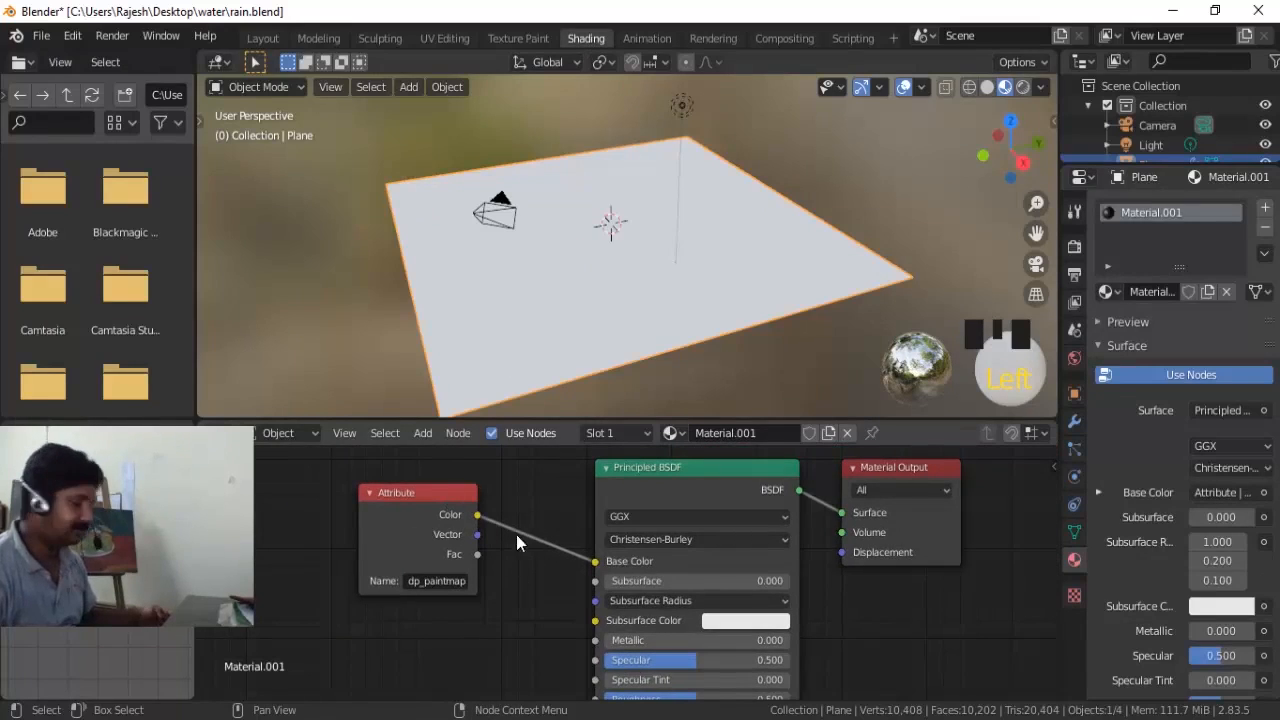
mouse_move(532, 500)
ctrl+right_down()
mouse_move(545, 521)
mouse_move(527, 583)
ctrl+right_up()
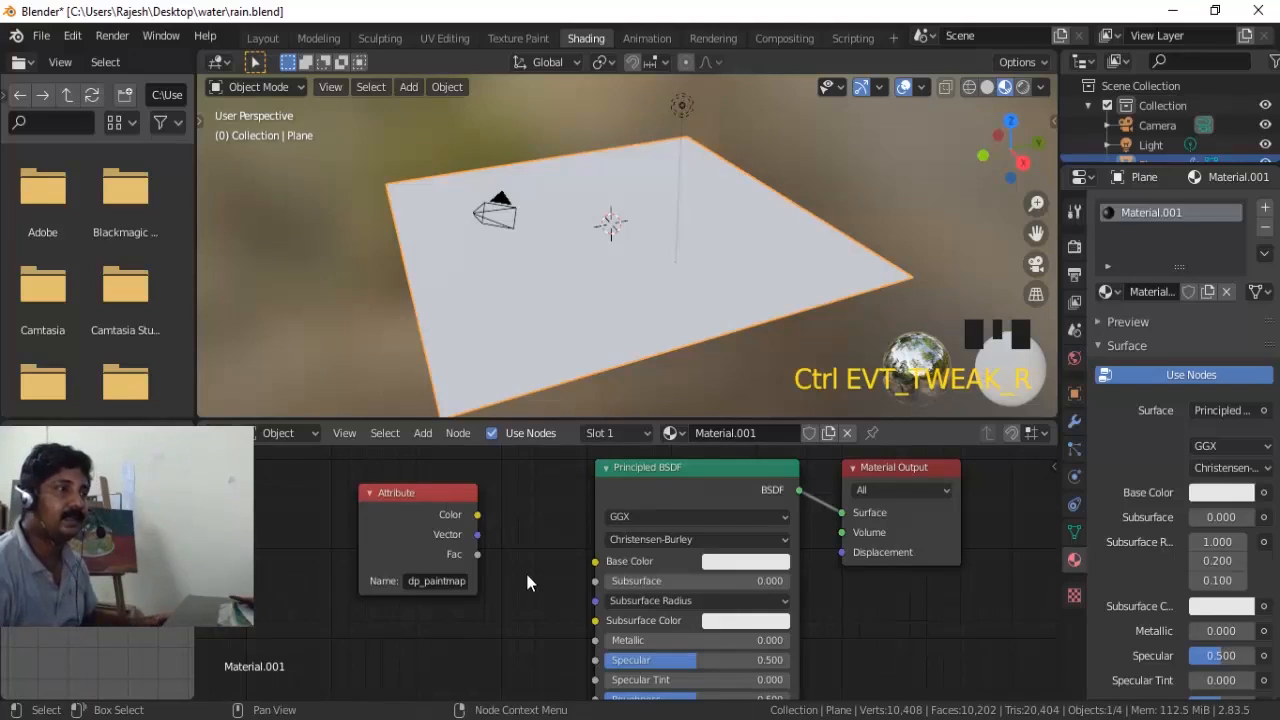
drag(446, 492, 421, 493)
click(735, 562)
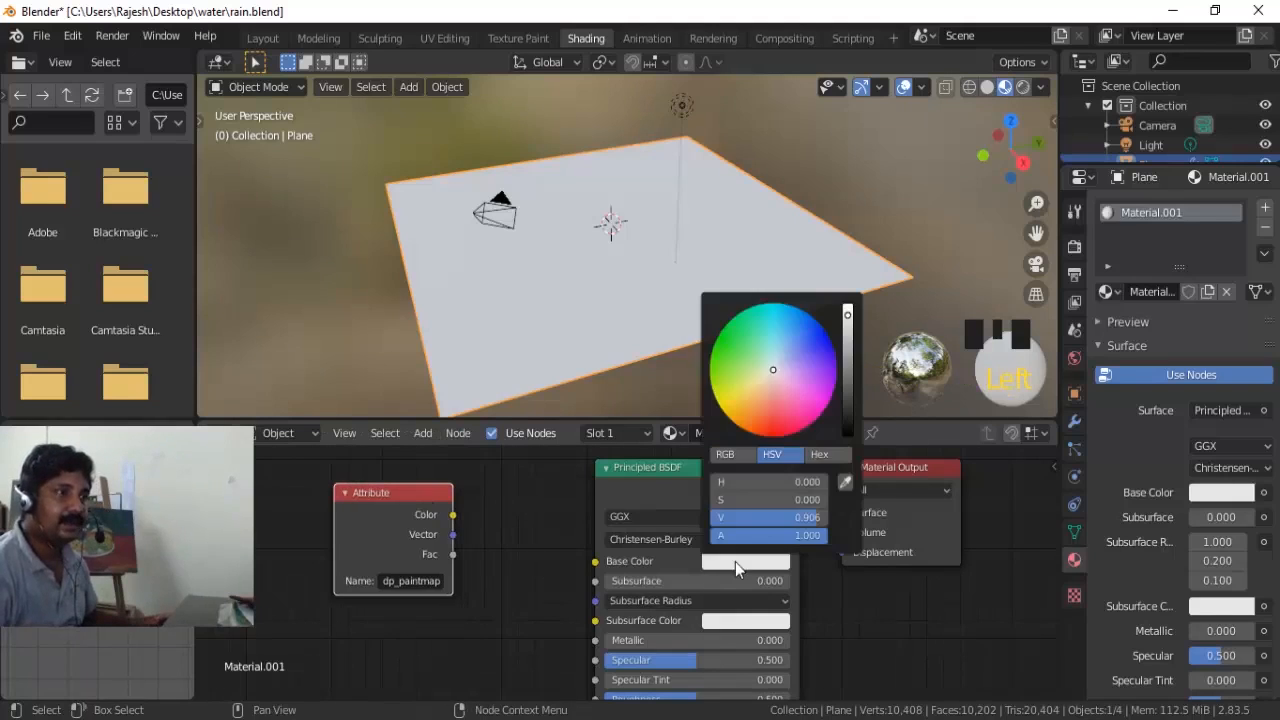
drag(812, 517, 710, 517)
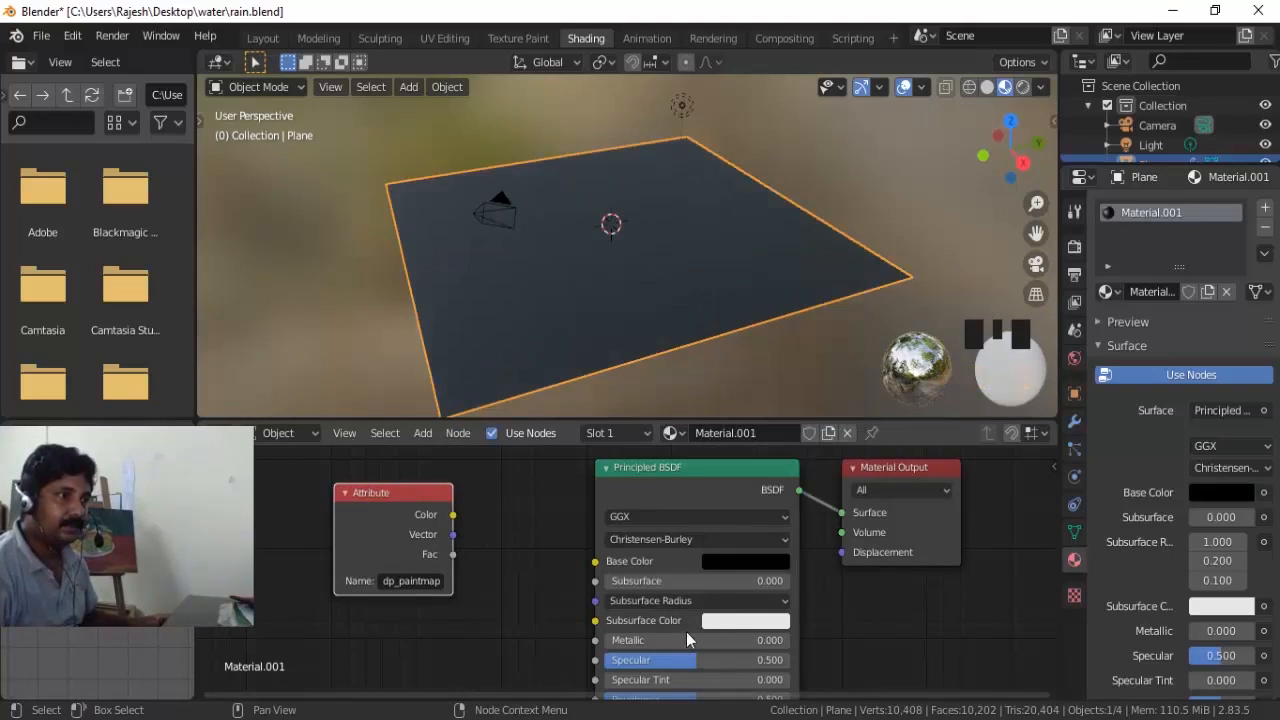
Set the canvas material's Metallic to about 0.495 and its Roughness to about 0.073.
drag(614, 648, 706, 646)
drag(703, 470, 707, 431)
drag(699, 667, 614, 660)
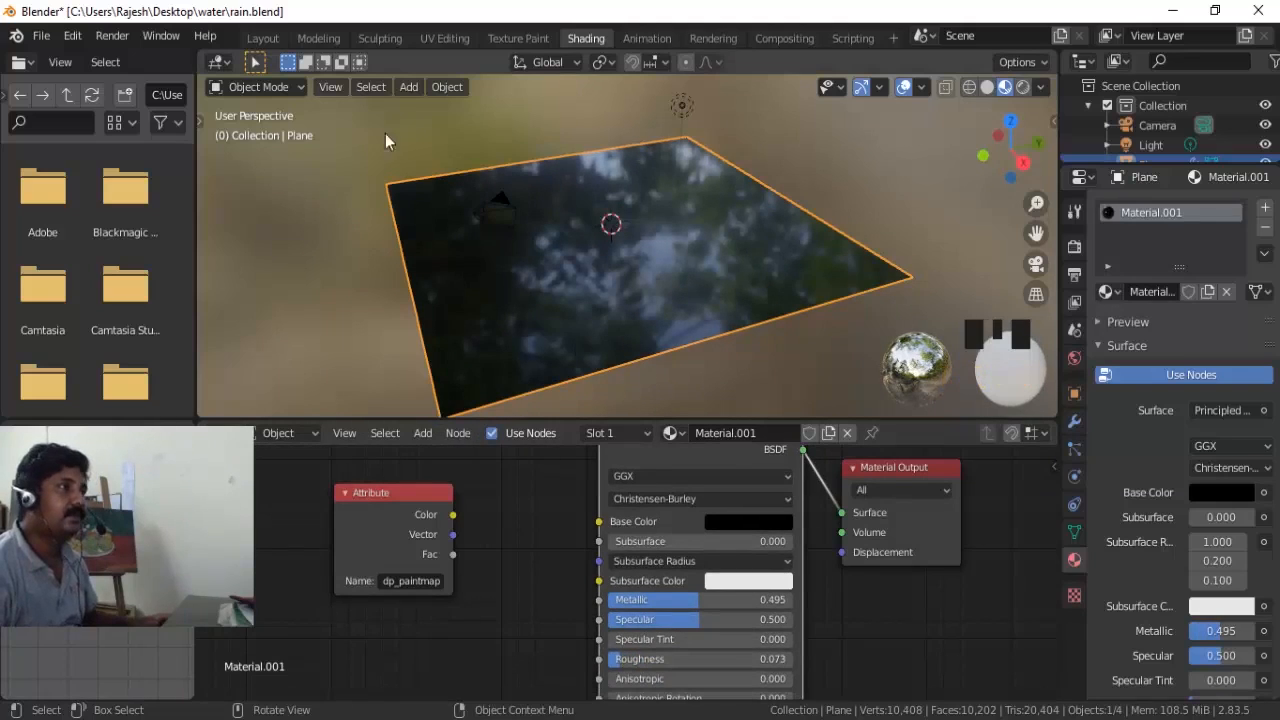
Return to the Layout workspace and play the baked animation, viewing the ripples on the dark reflective plane from different angles.
click(262, 38)
shift+middle_drag(788, 475, 802, 498)
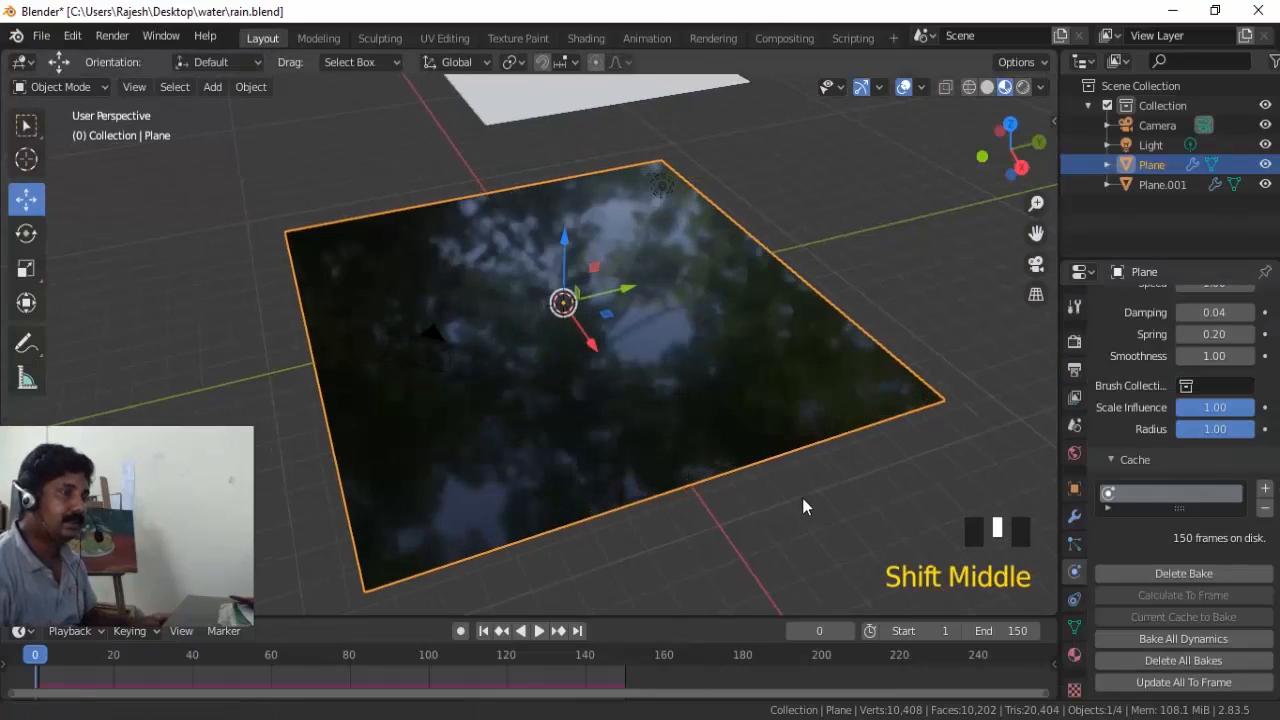
key(space)
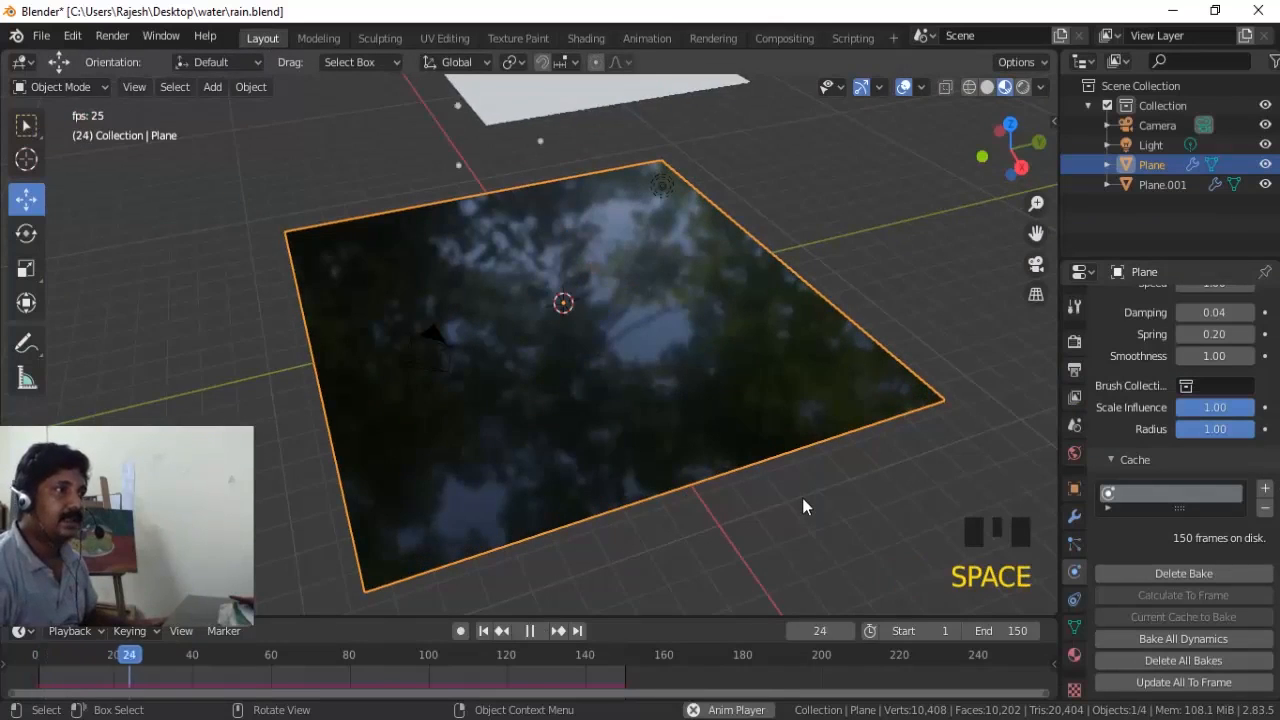
middle_drag(802, 500, 767, 488)
scroll(768, 488, up, 2)
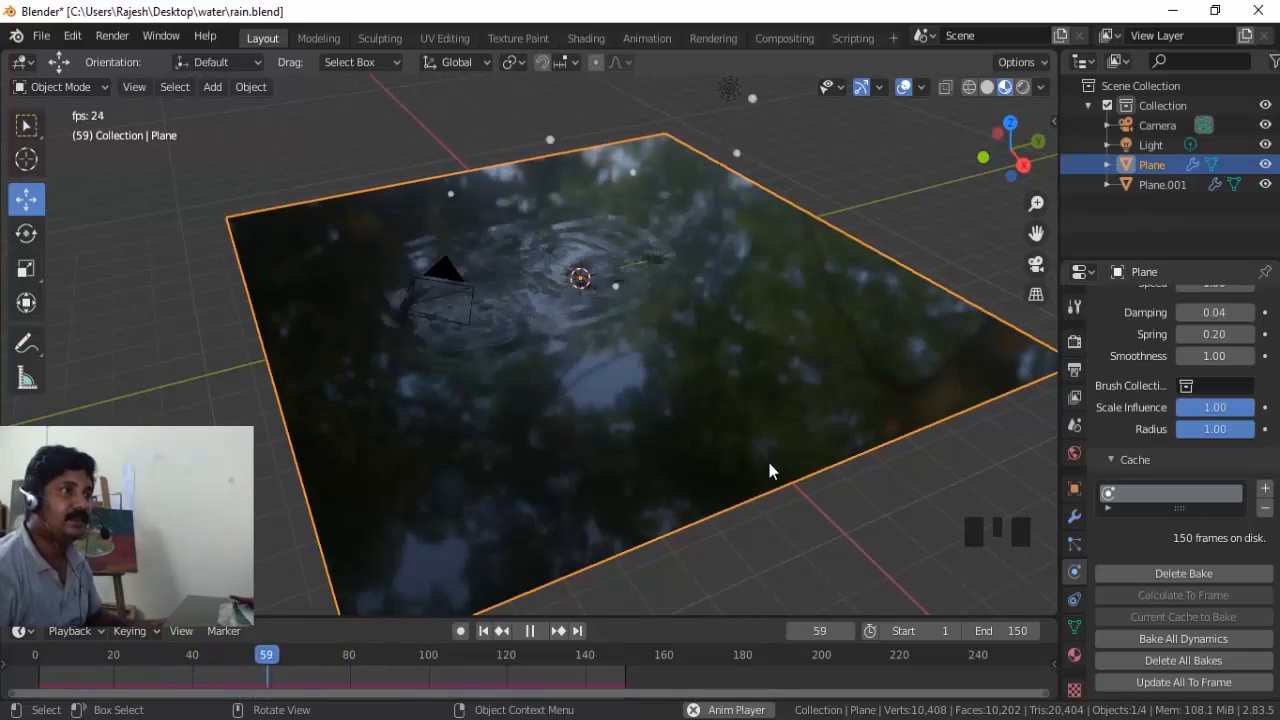
scroll(770, 464, down, 2)
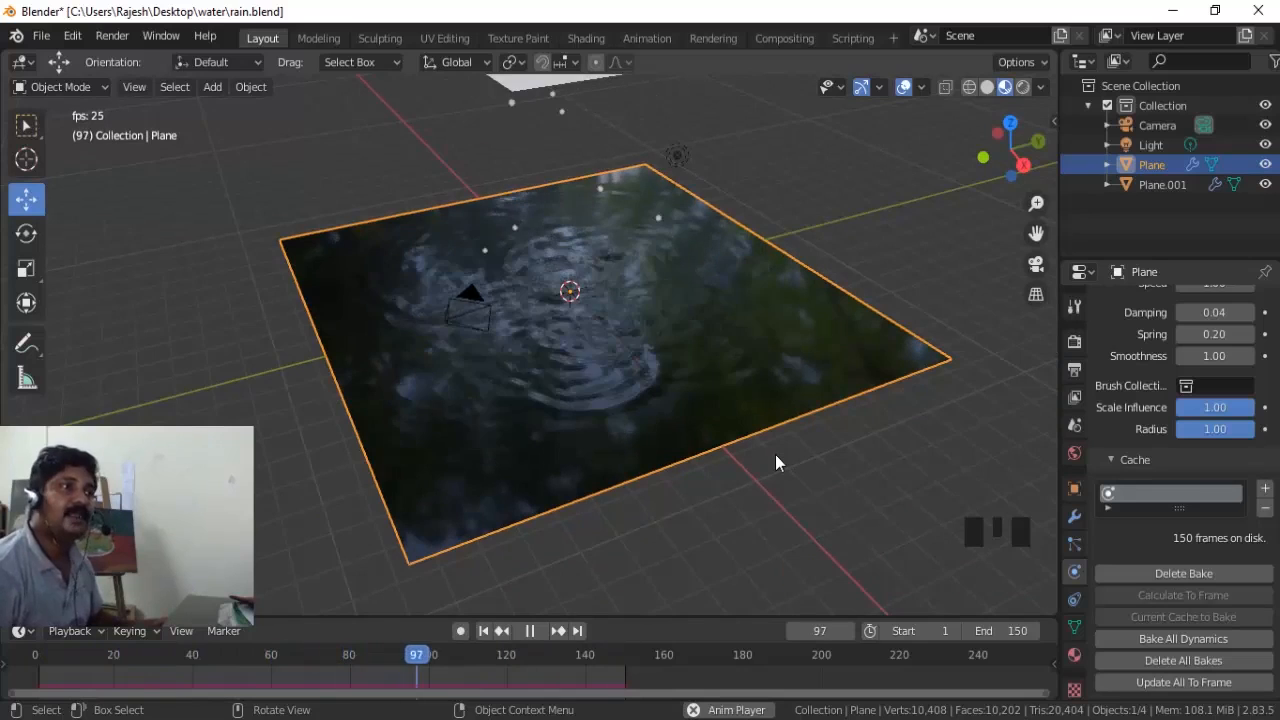
middle_drag(775, 454, 747, 510)
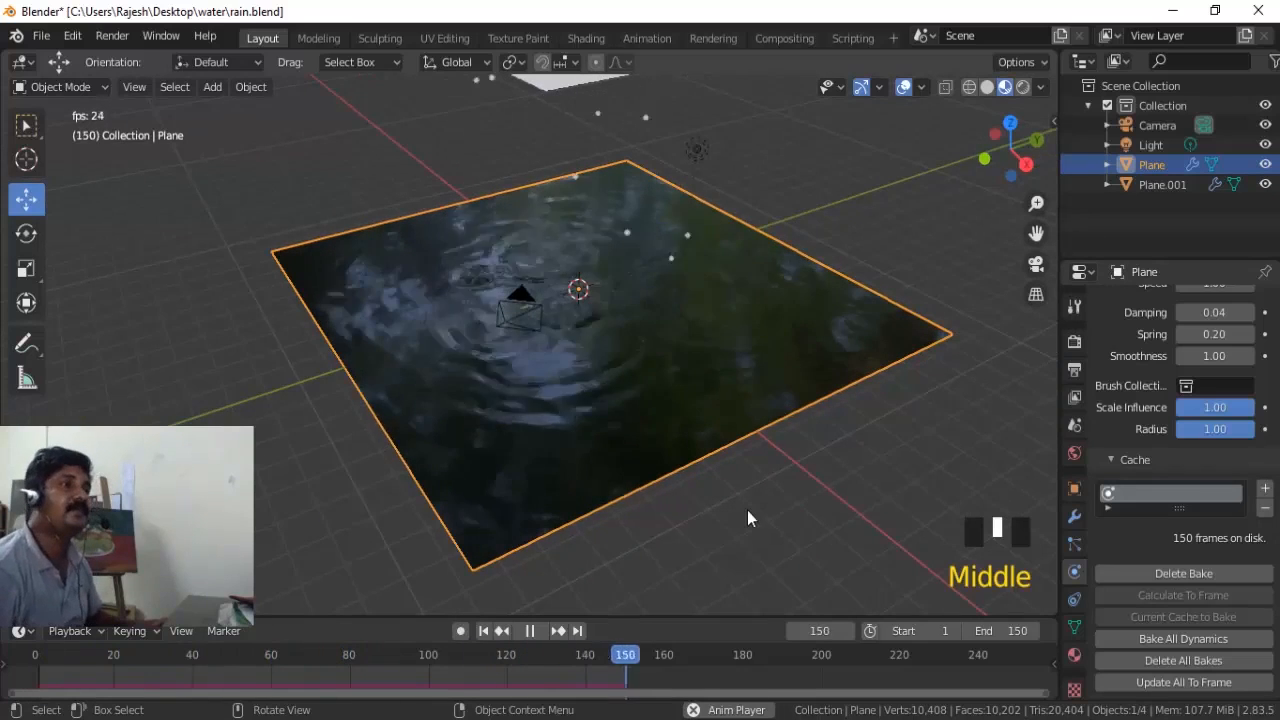
key(space)
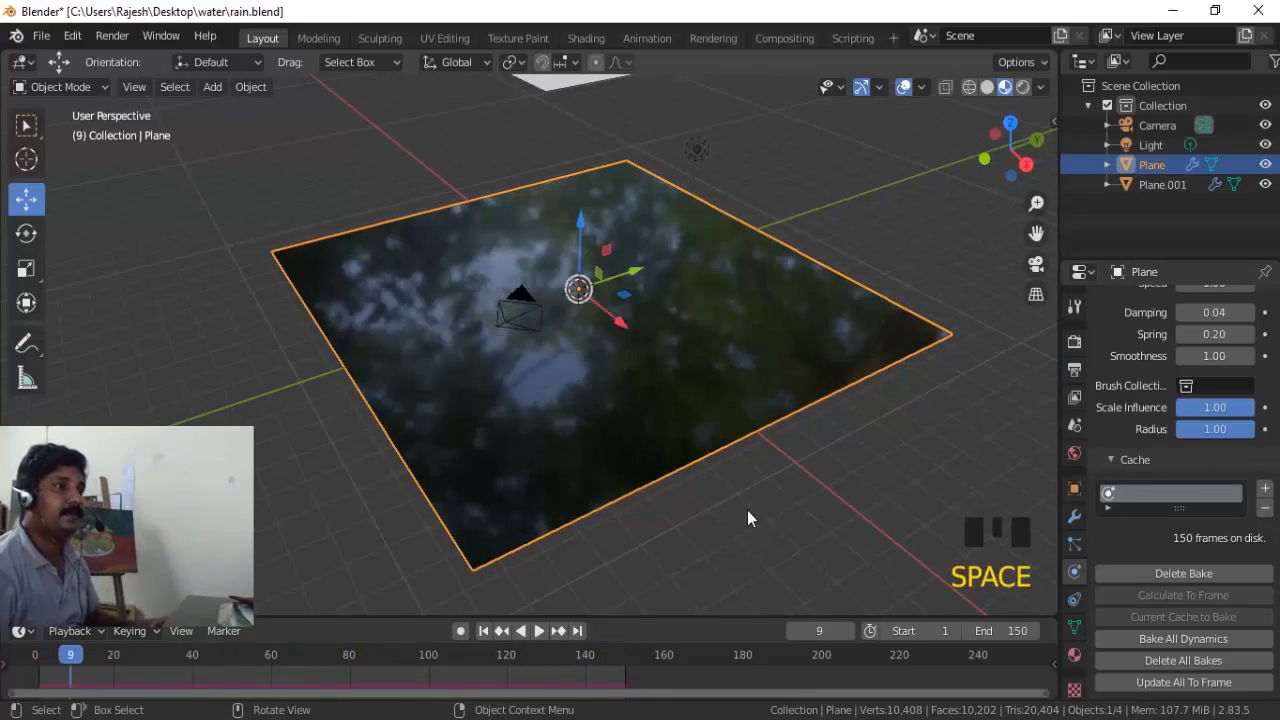